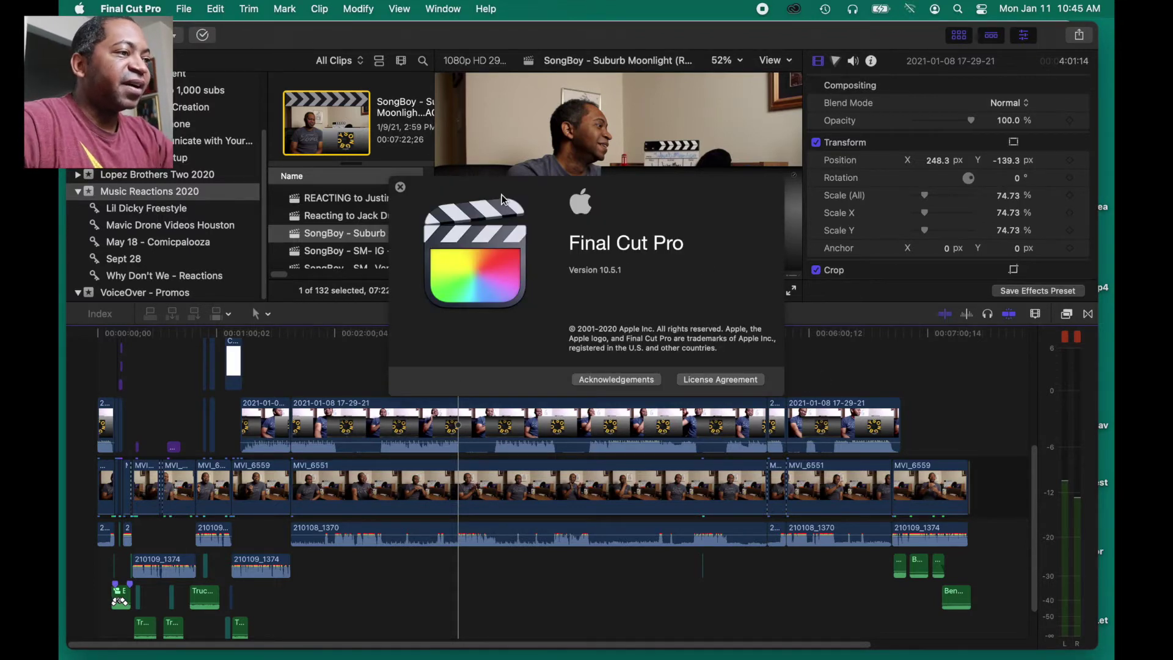
Close the About Final Cut Pro window showing version 10.5.1
left_click(400, 186)
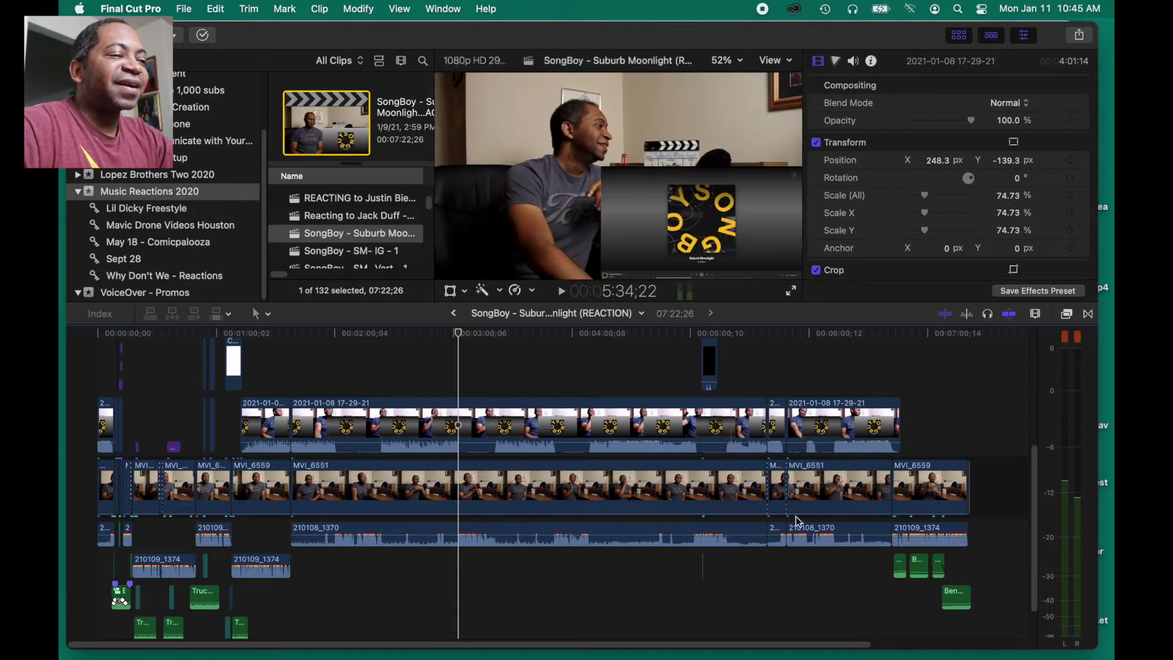
Create a new 720 x 1280 vertical project named 'FEATS - song' from the File menu
left_click(185, 9)
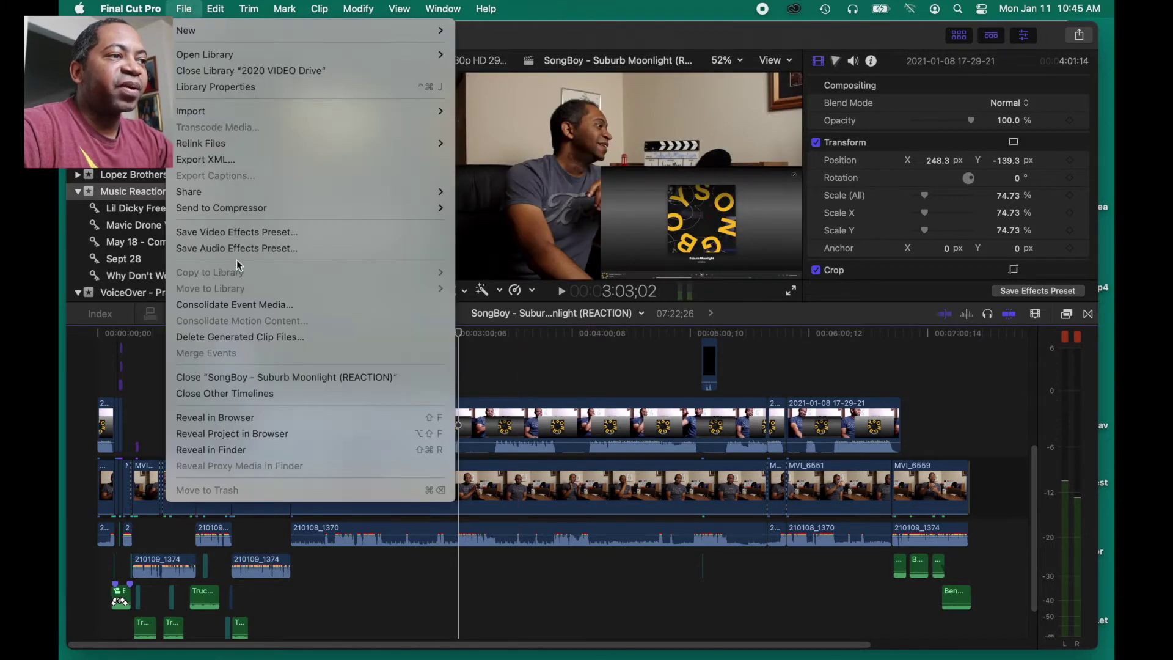
mouse_move(269, 30)
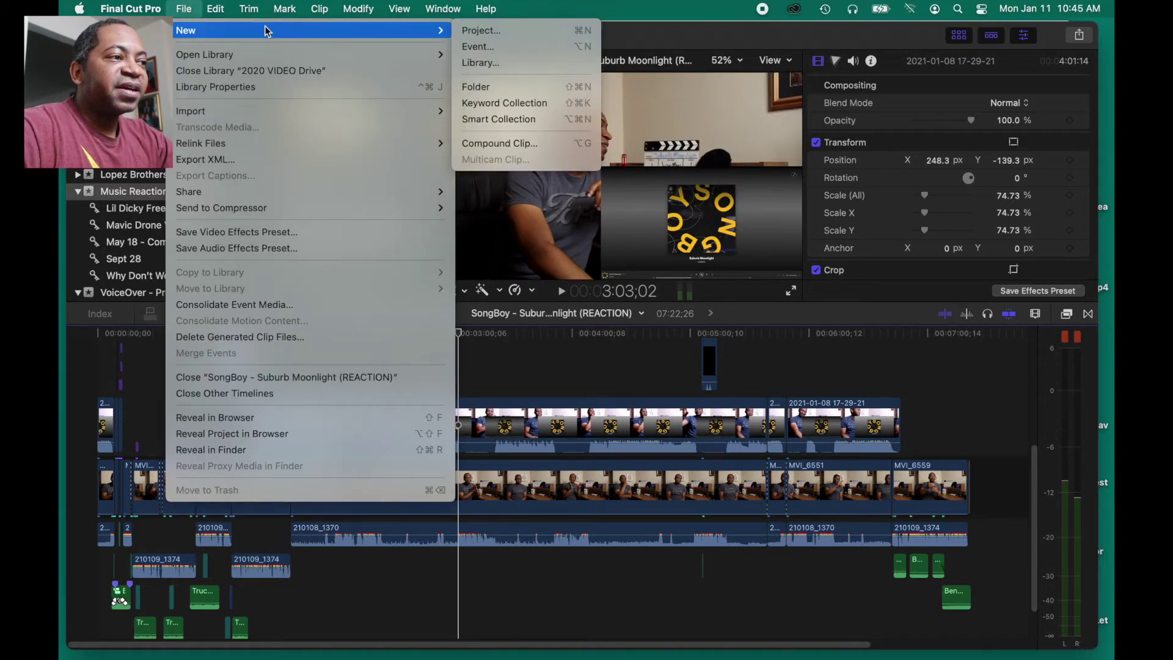
left_click(529, 39)
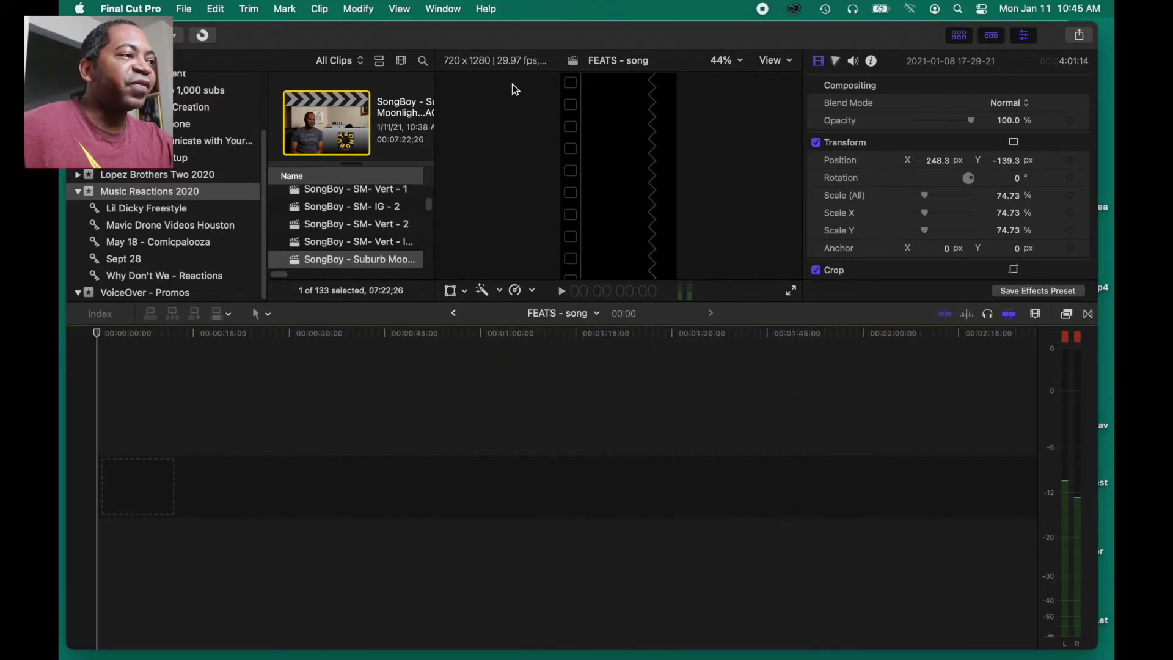
Preview MVI_6552, add it to the FEATS - song timeline, and briefly play it back
left_click(354, 266)
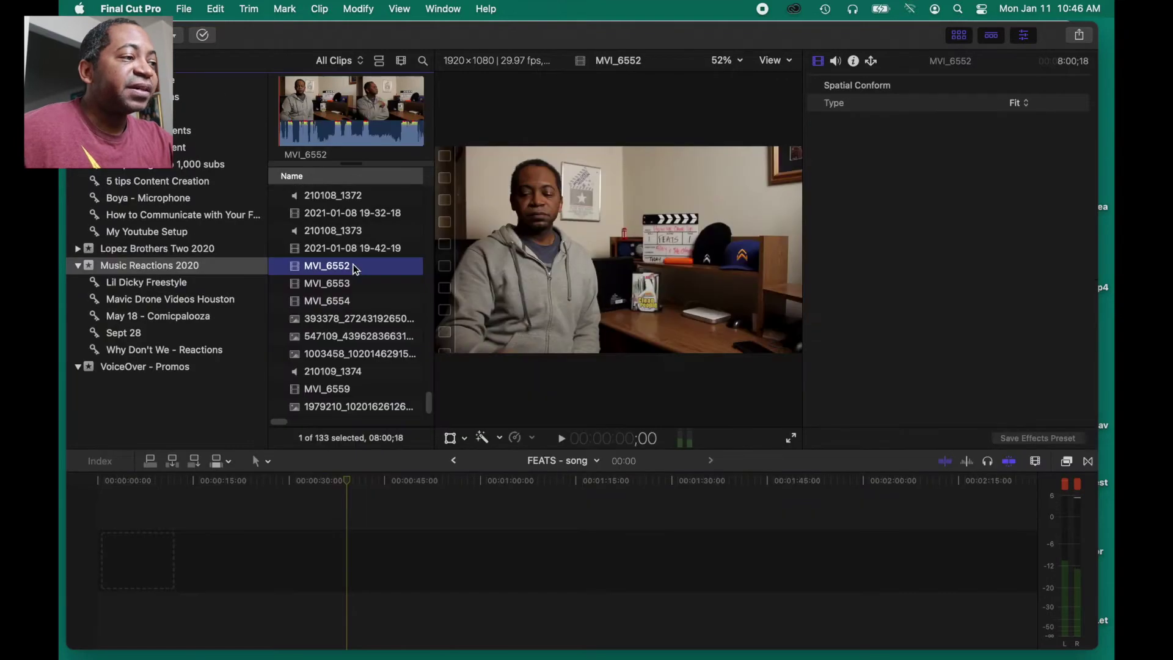
left_click(311, 97)
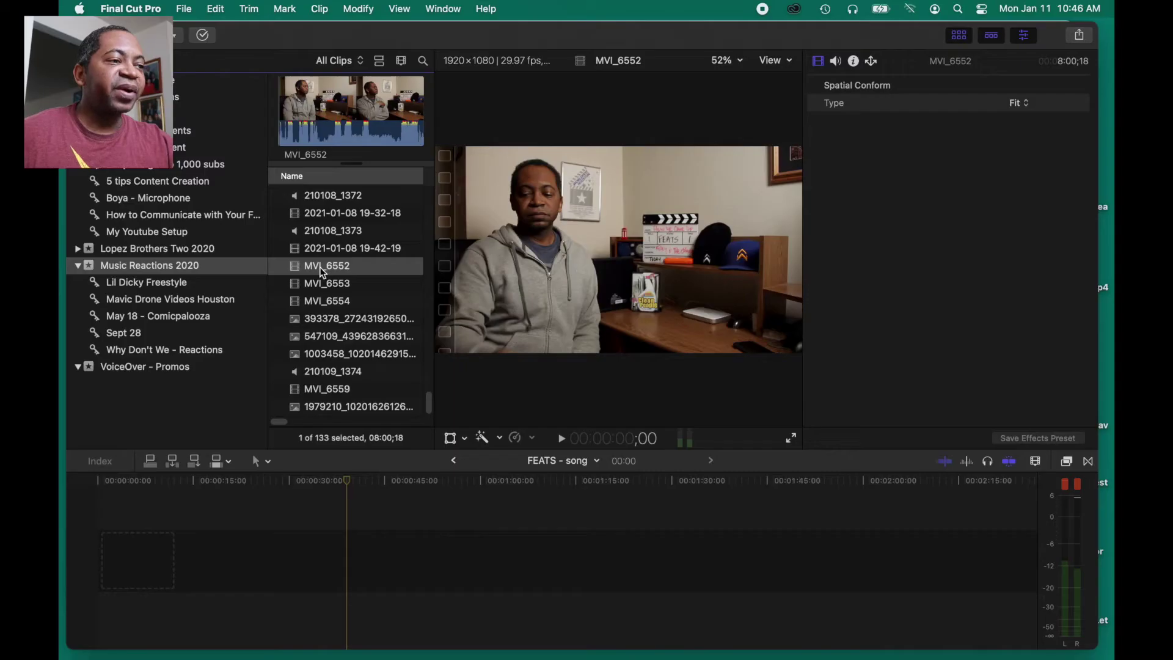
left_click_drag(320, 267, 267, 558)
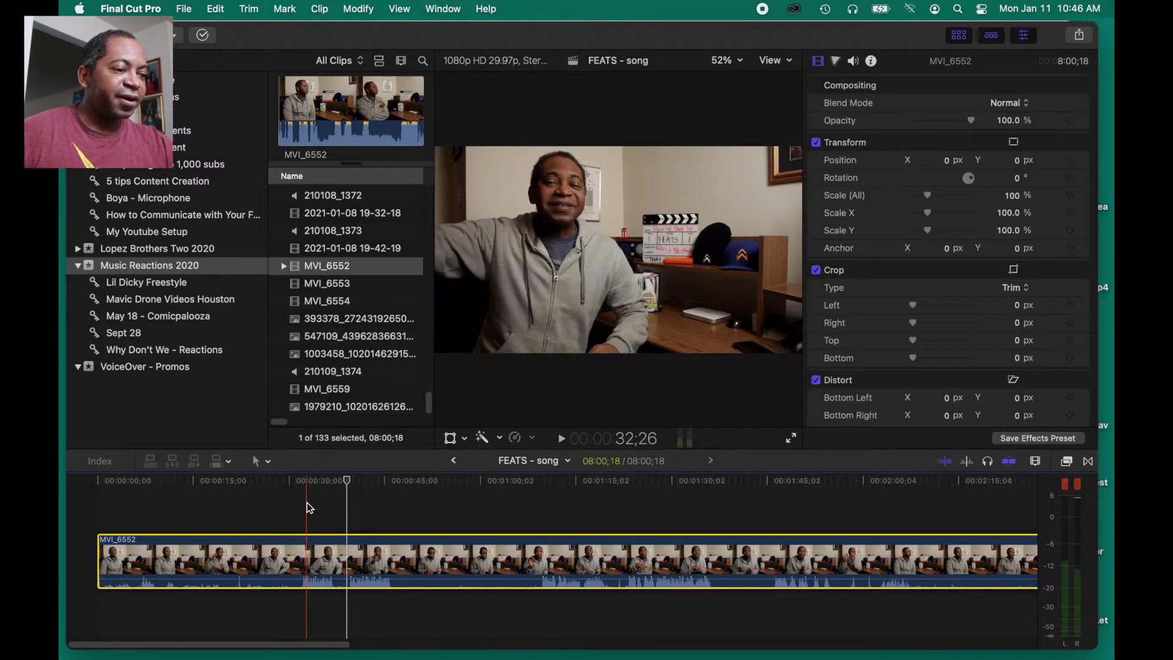
key("space")
key("XF86AudioRaiseVolume")
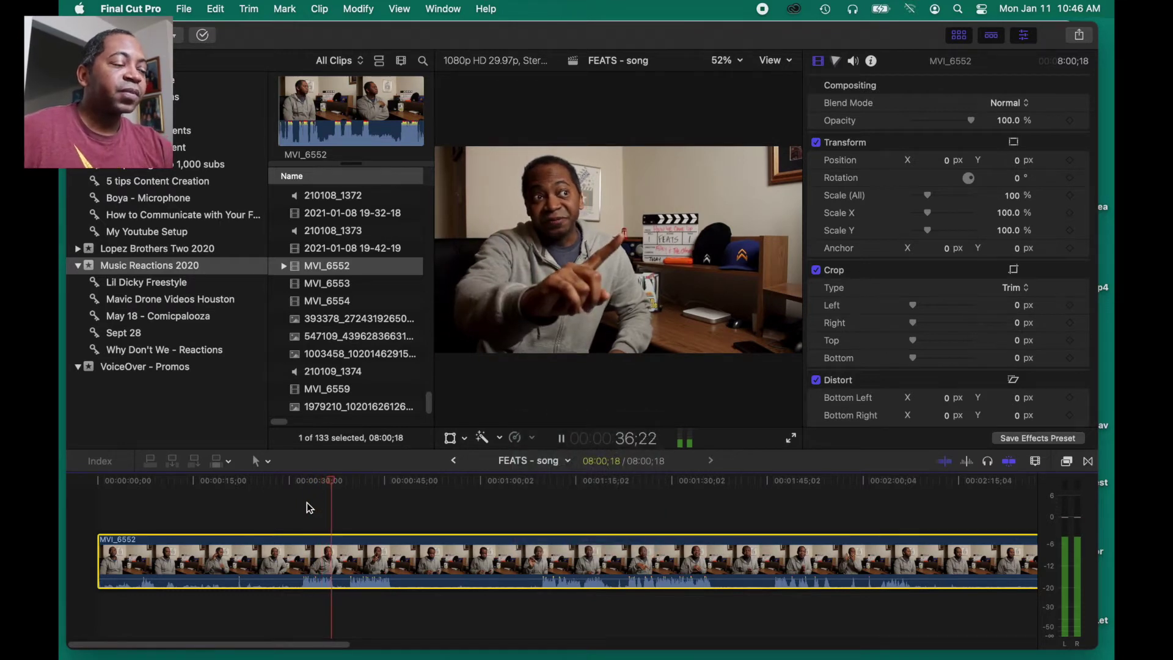
key("space")
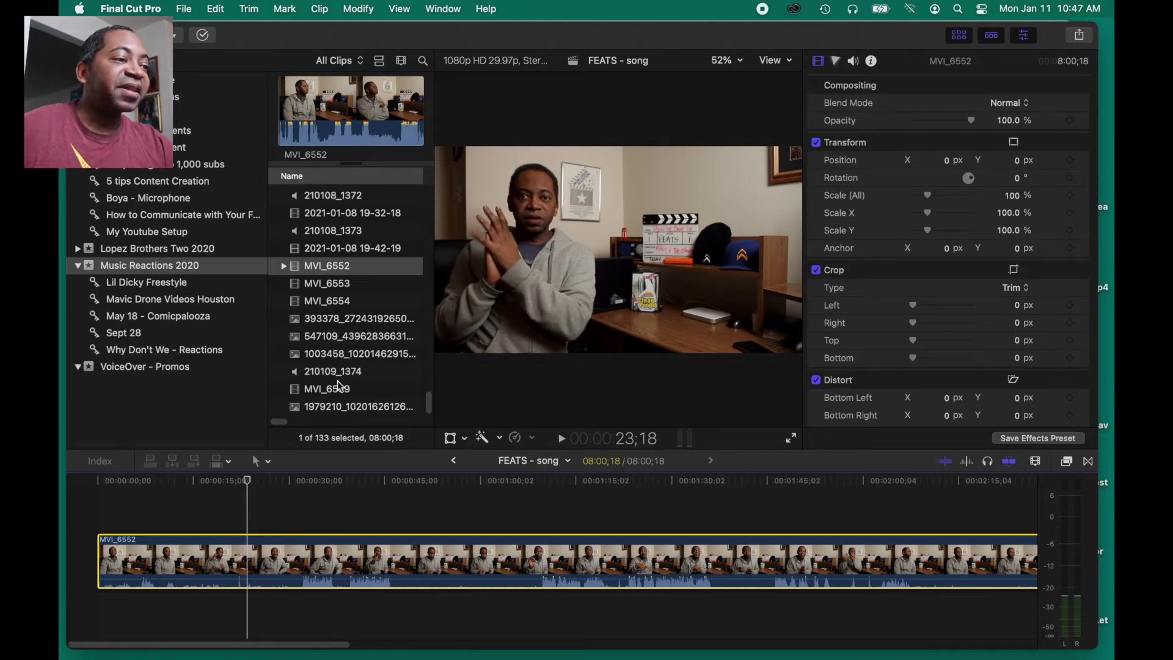
scroll(350, 254, "up", 3)
left_click(301, 222)
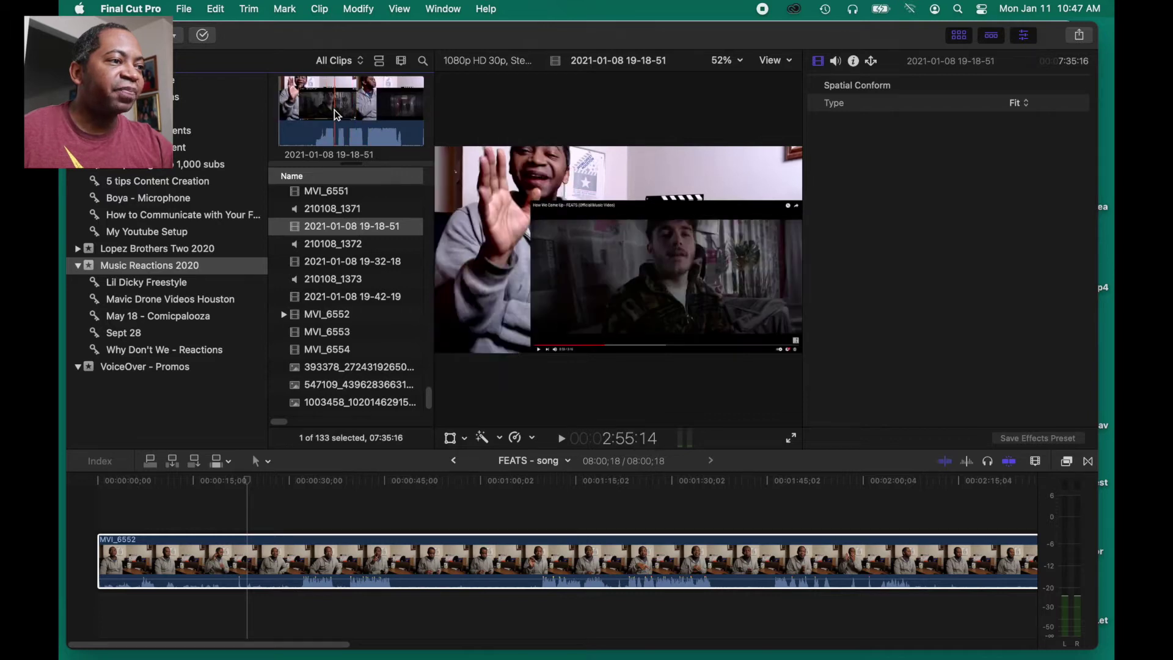
left_click(335, 110)
left_click_drag(335, 110, 299, 502)
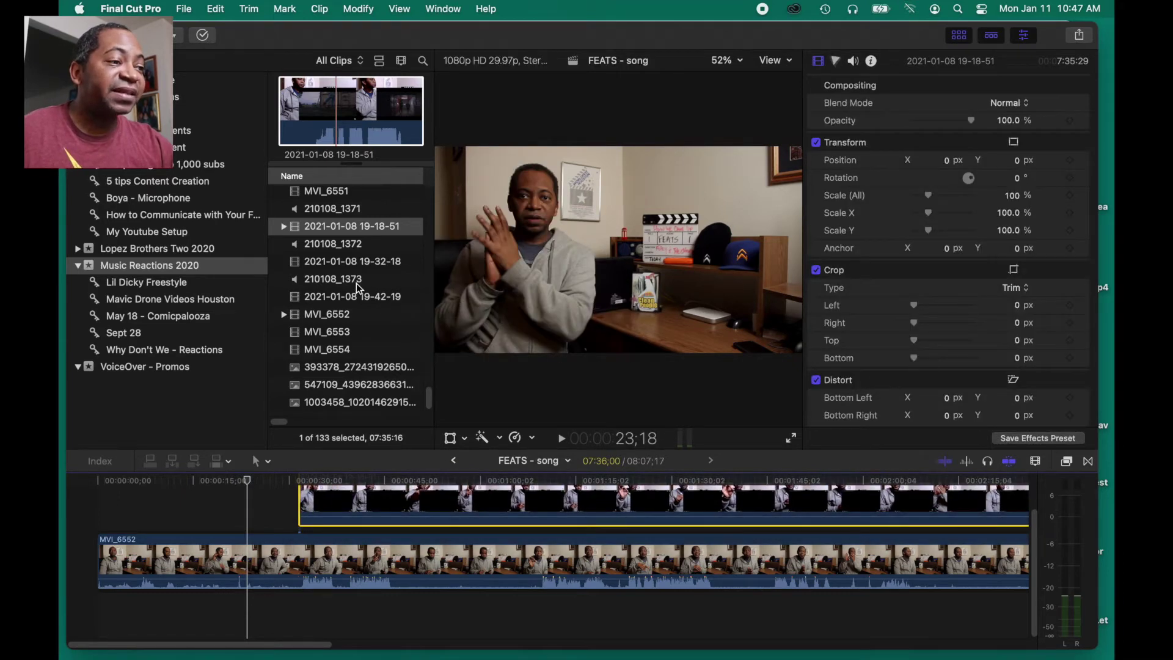
left_click(358, 280)
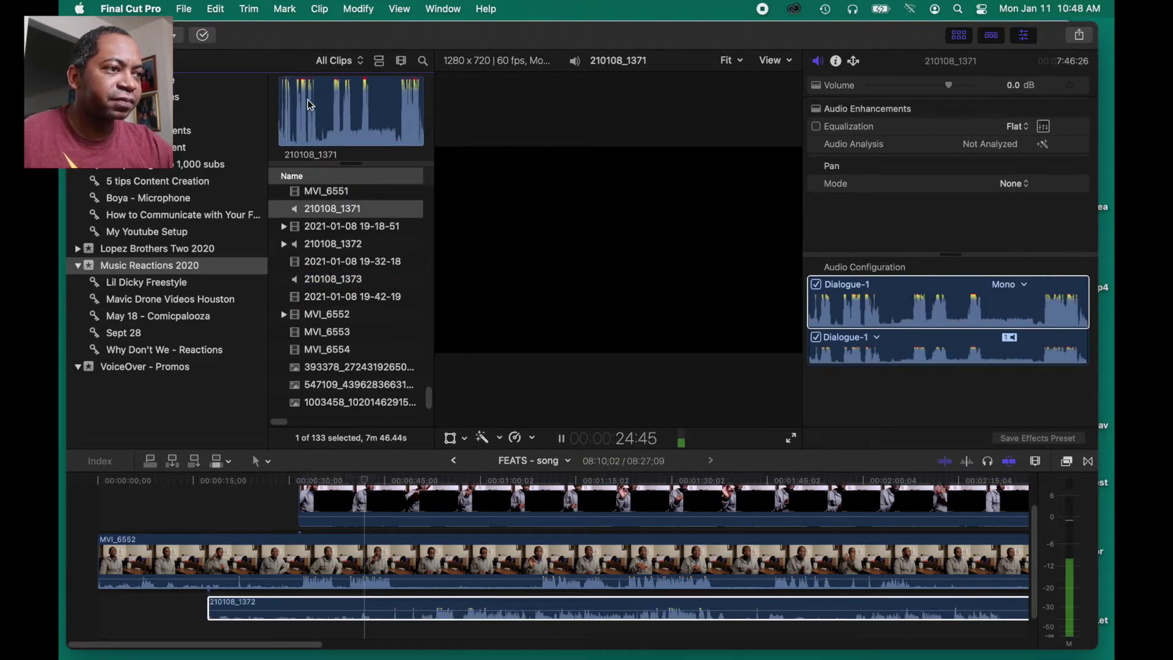
left_click_drag(366, 465, 173, 594)
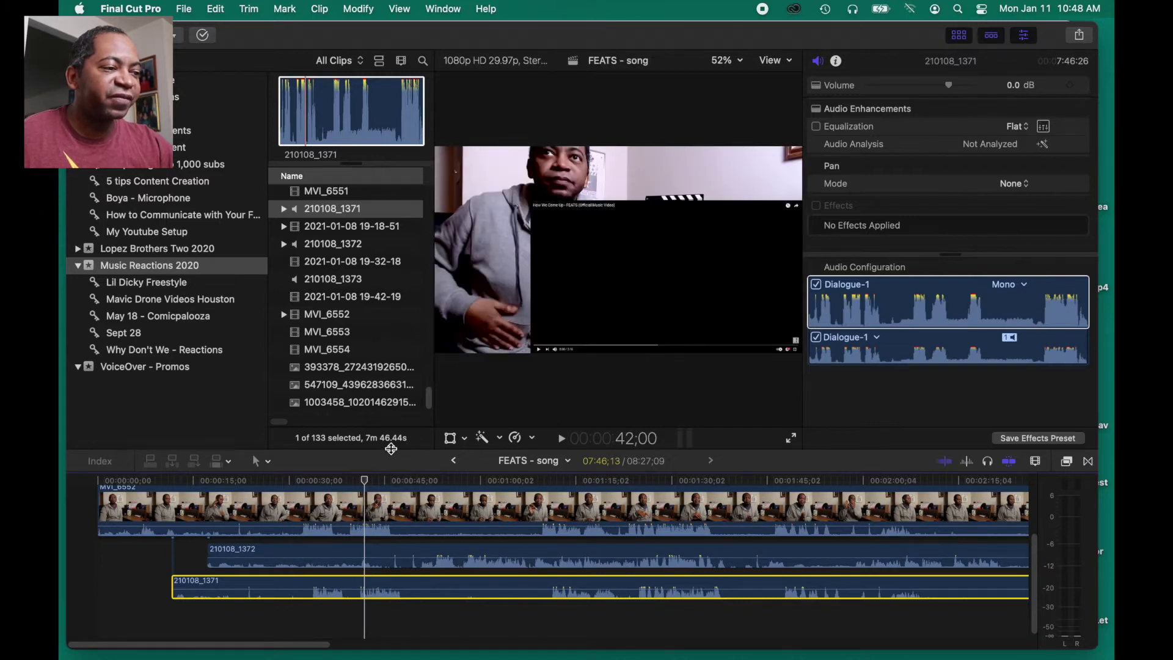
Enlarge the timeline and delete the 210108_1372 audio clip
left_click_drag(391, 449, 383, 210)
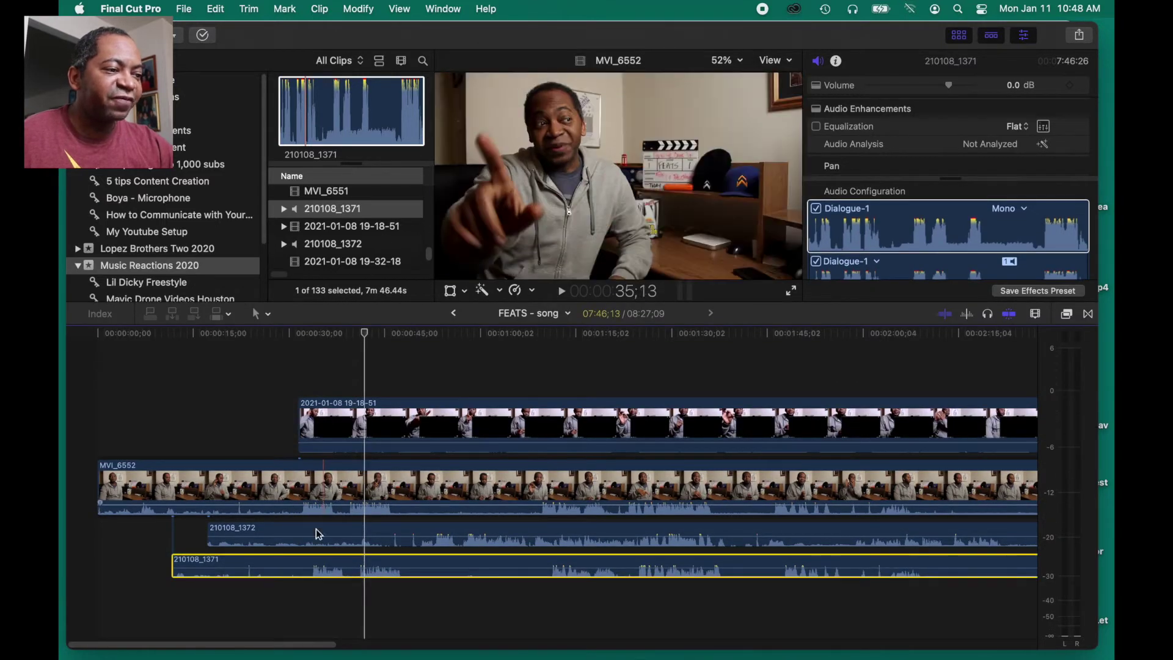
left_click(328, 533)
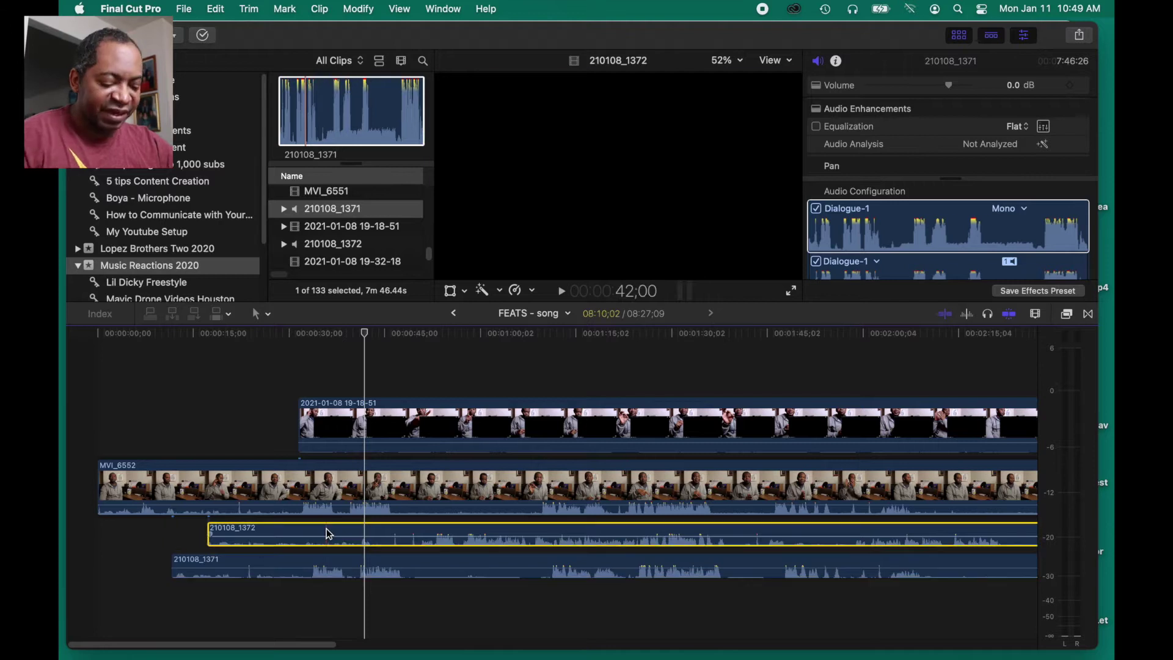
key("Delete")
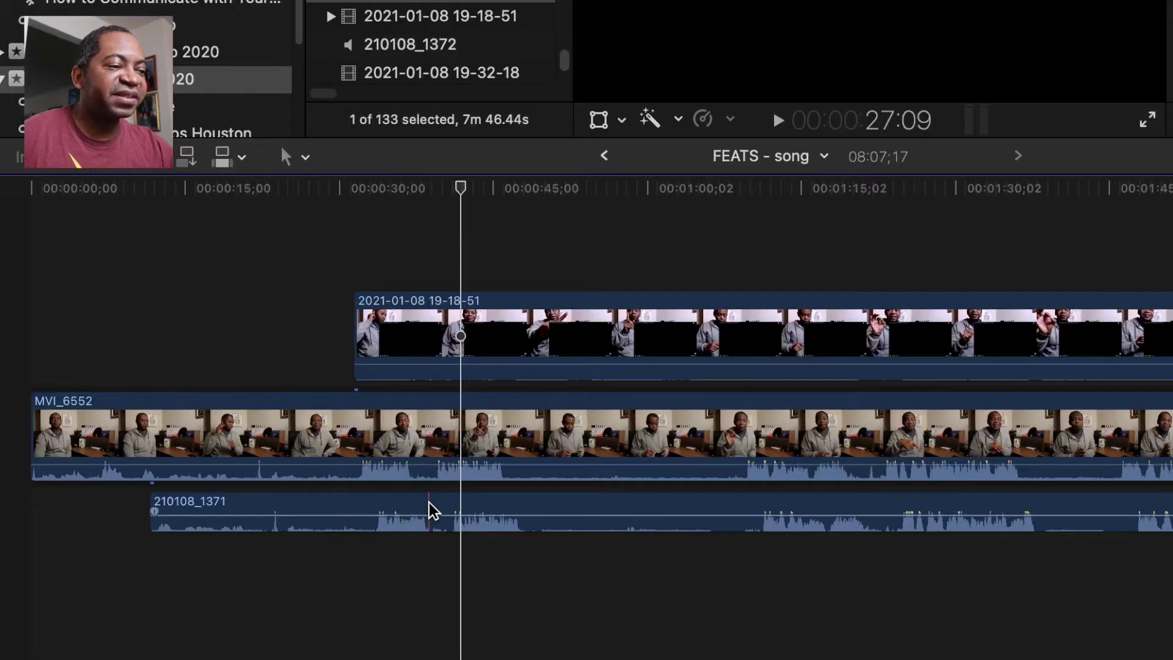
Shift 210108_1371 earlier by -00;06.02 so its clap spike matches MVI_6552, then play to check
left_click_drag(429, 505, 418, 508)
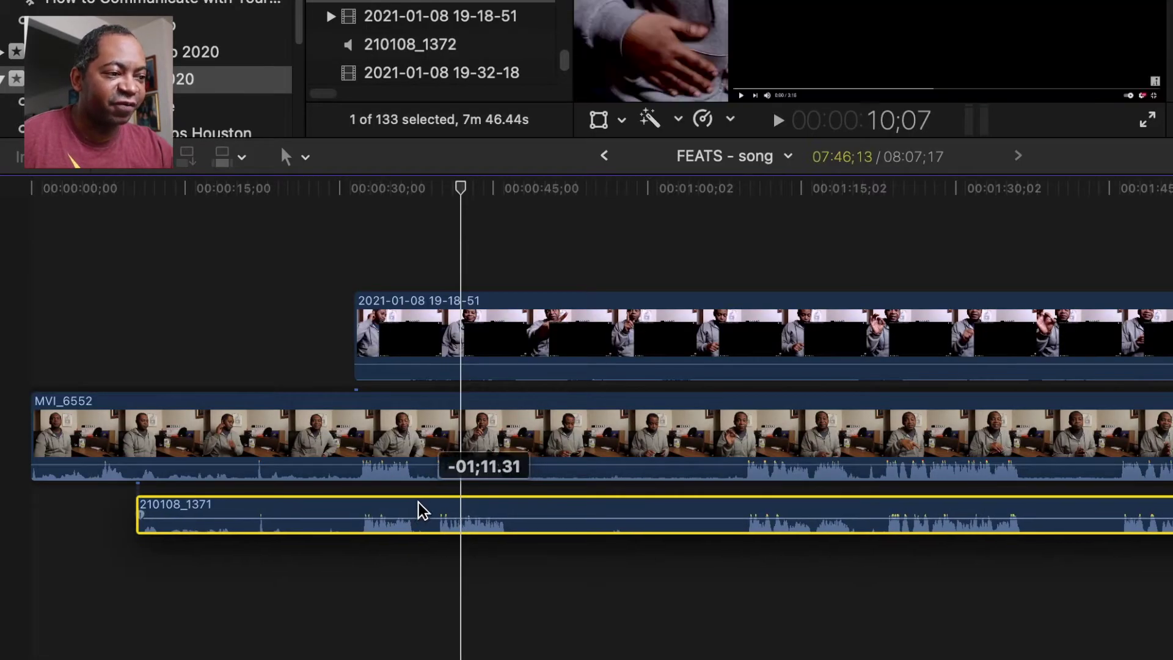
key("z")
left_click(403, 528)
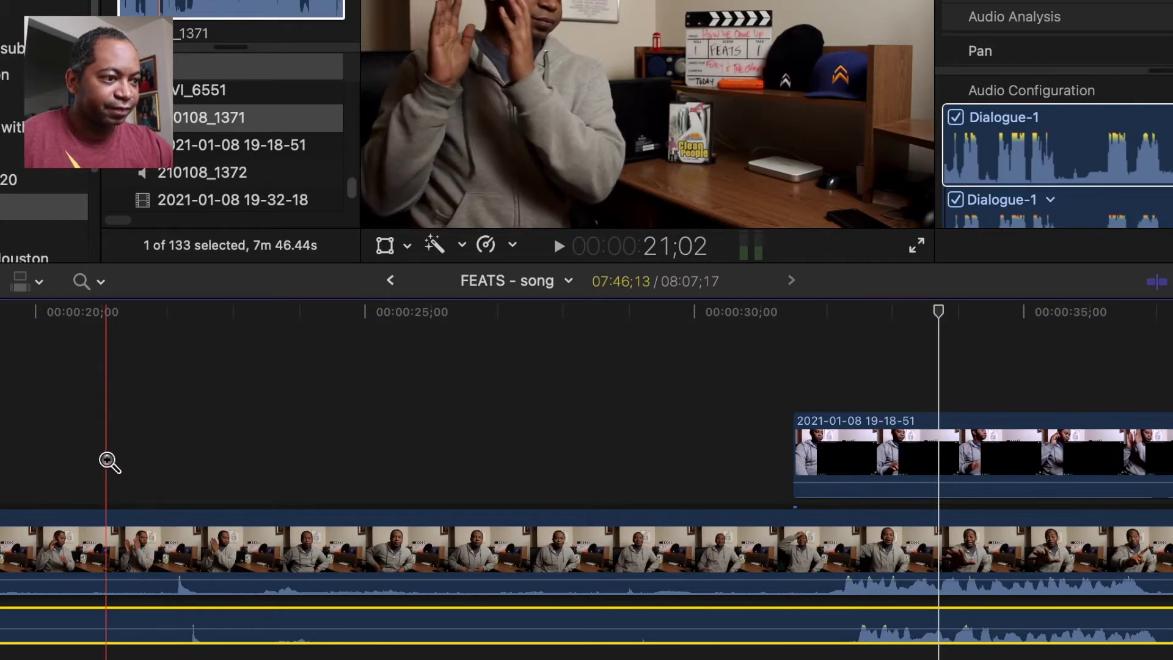
left_click(118, 476)
key("a")
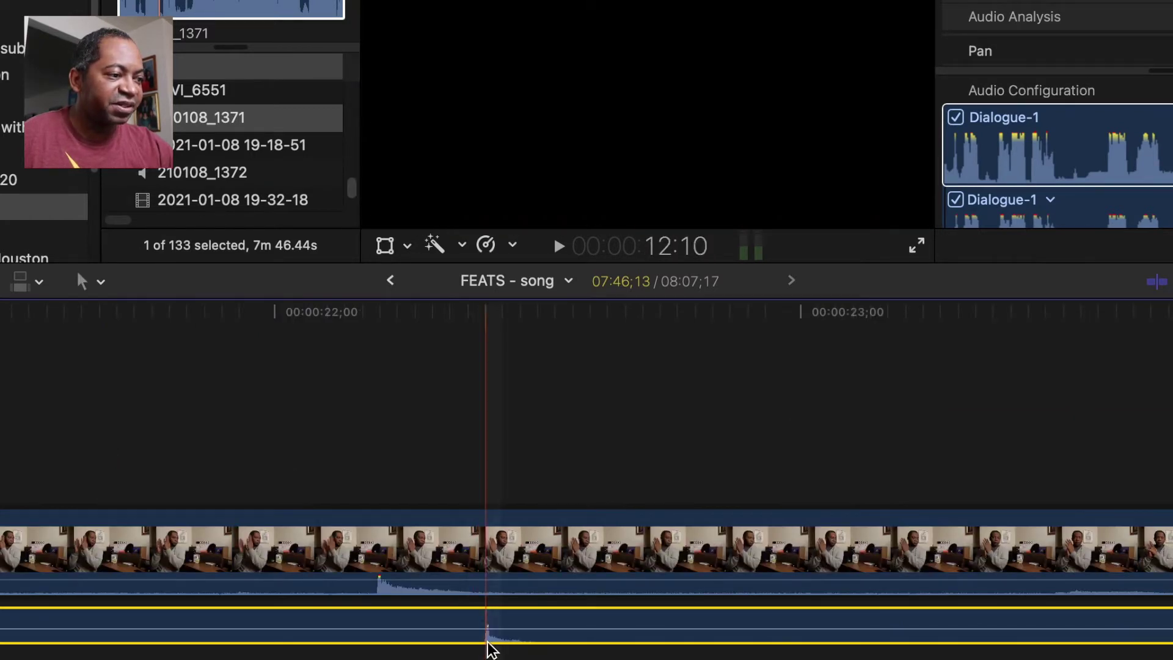
left_click_drag(495, 640, 392, 644)
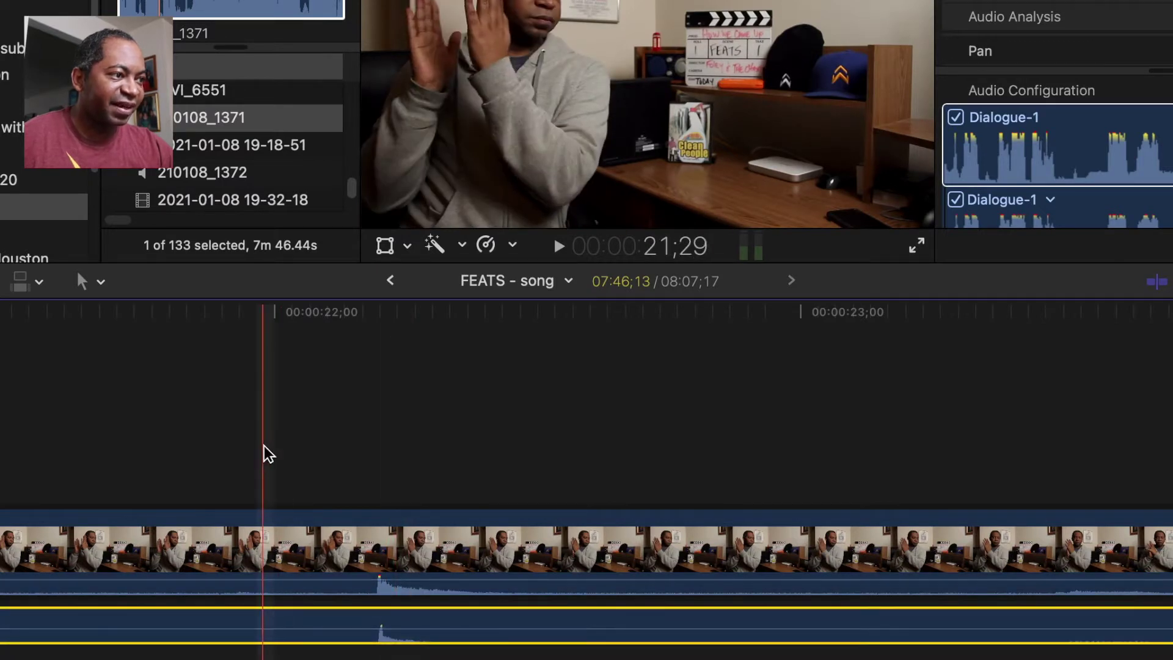
key("space")
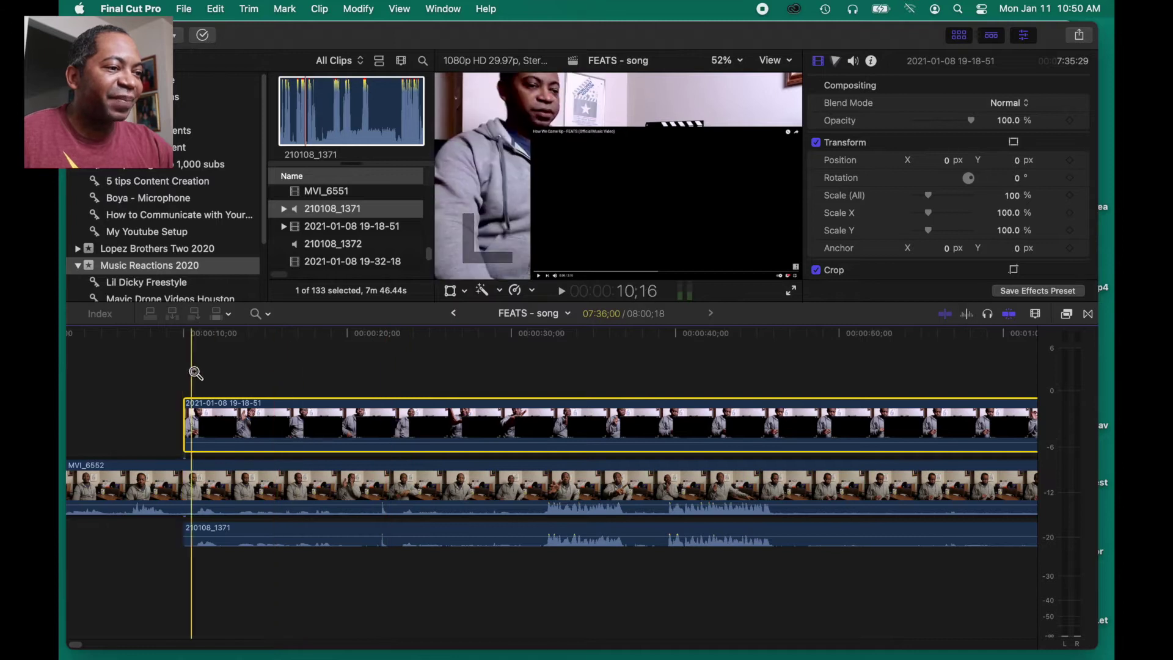
left_click(267, 379)
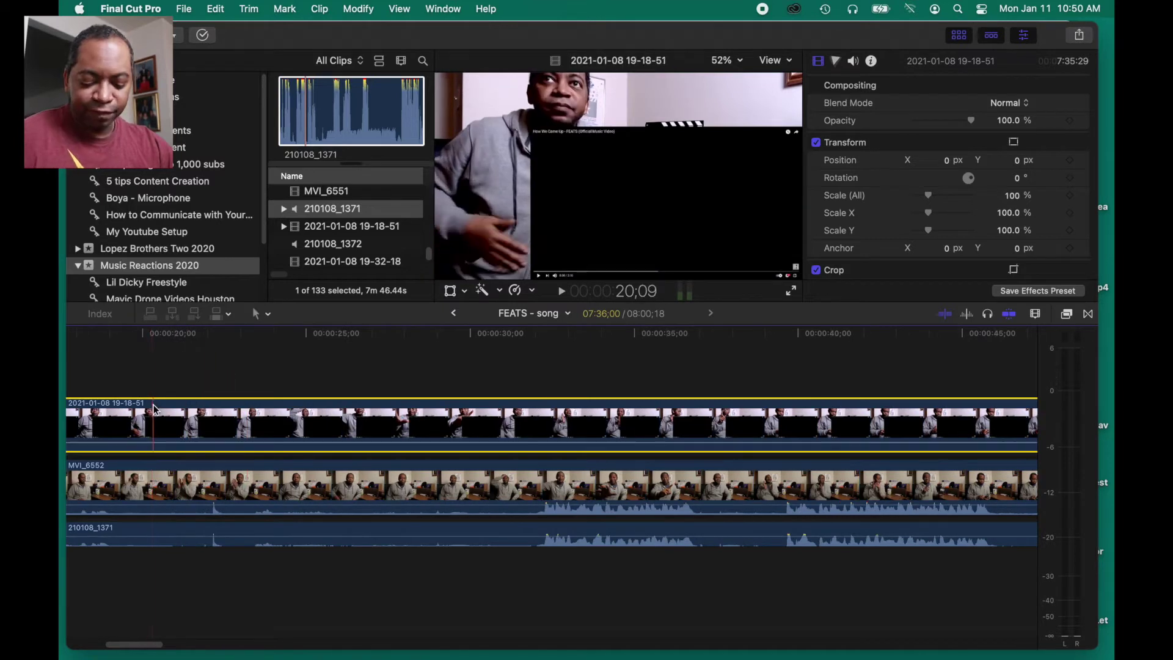
key("h")
left_click_drag(333, 397, 633, 396)
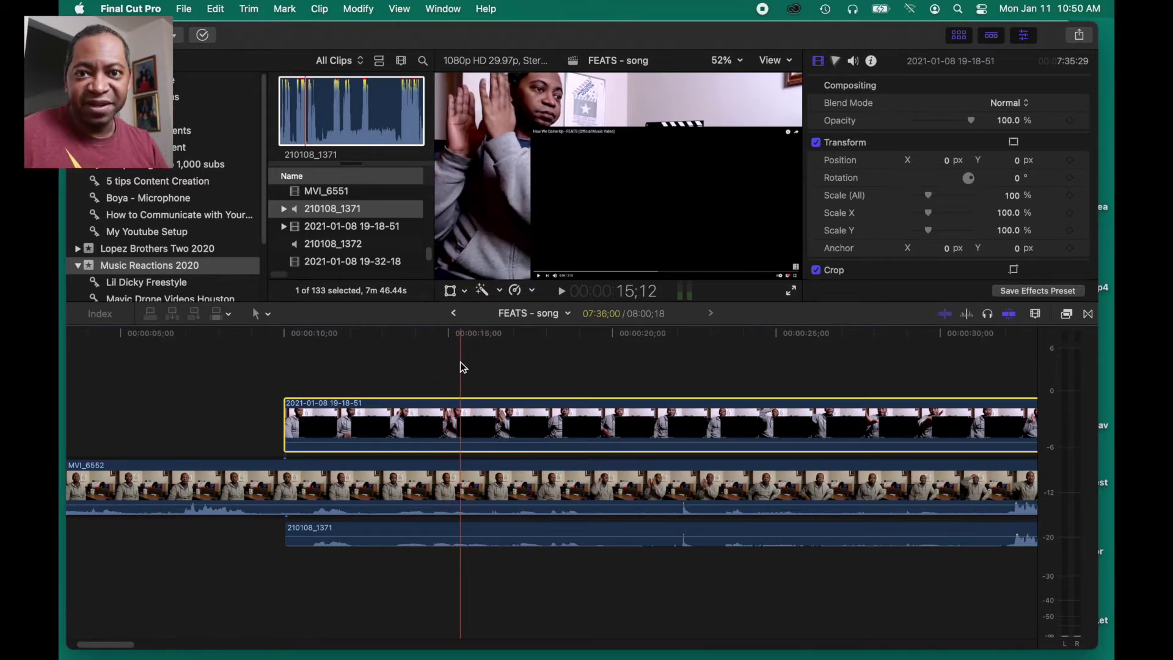
key("space")
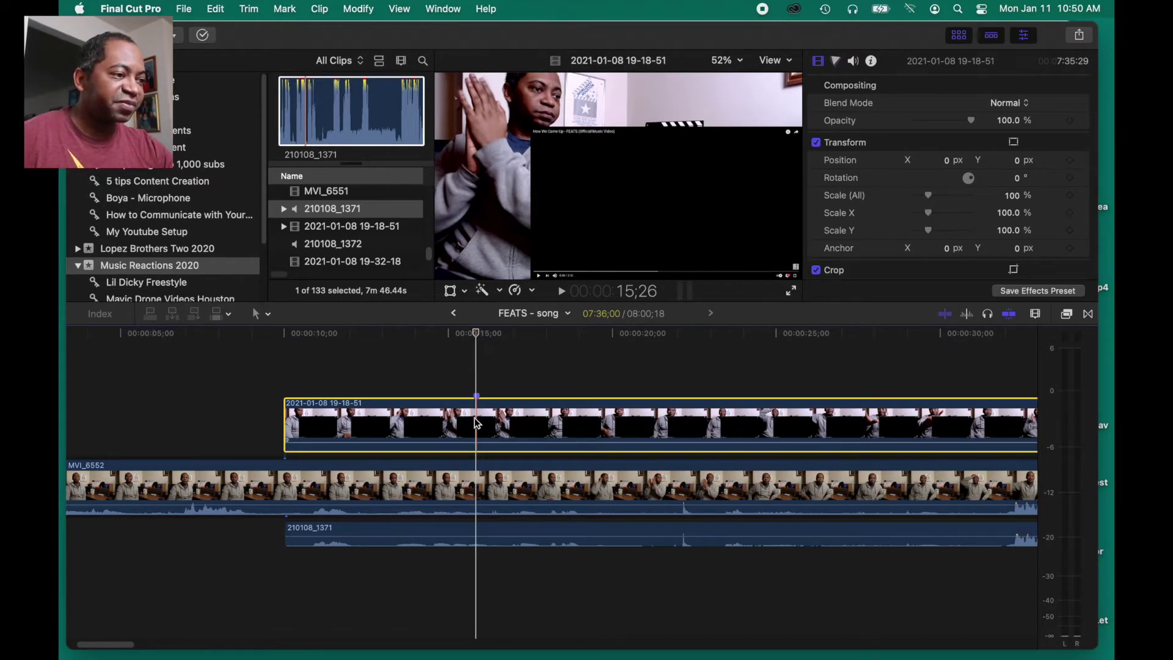
left_click_drag(476, 422, 690, 423)
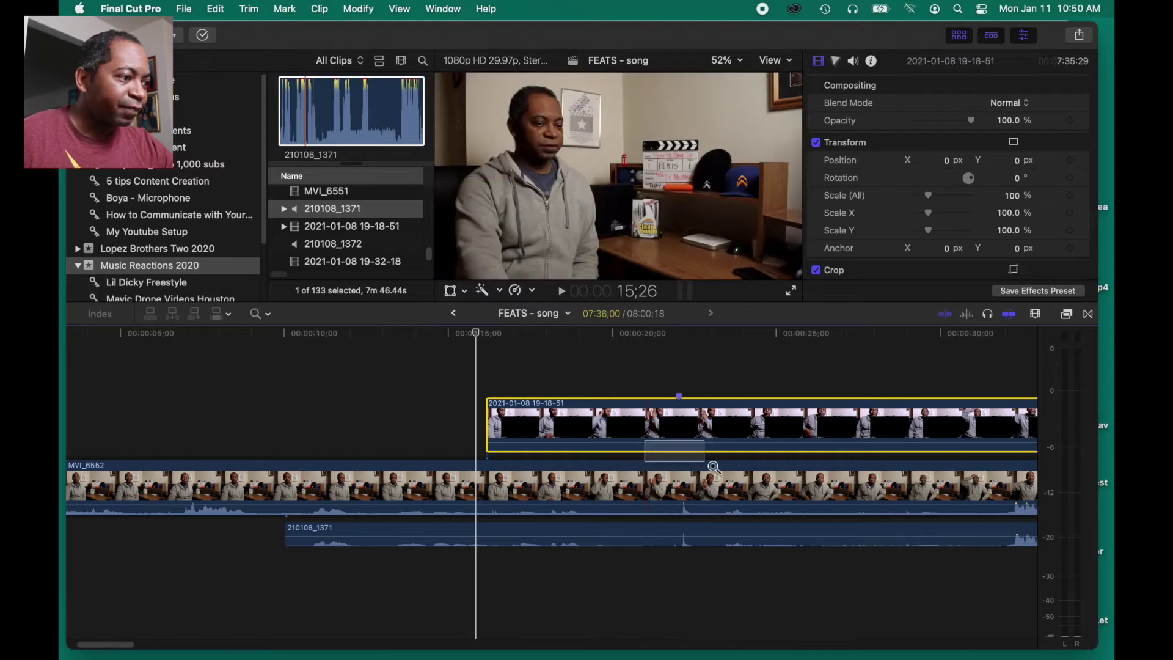
left_click(687, 439)
left_click_drag(376, 384, 466, 401)
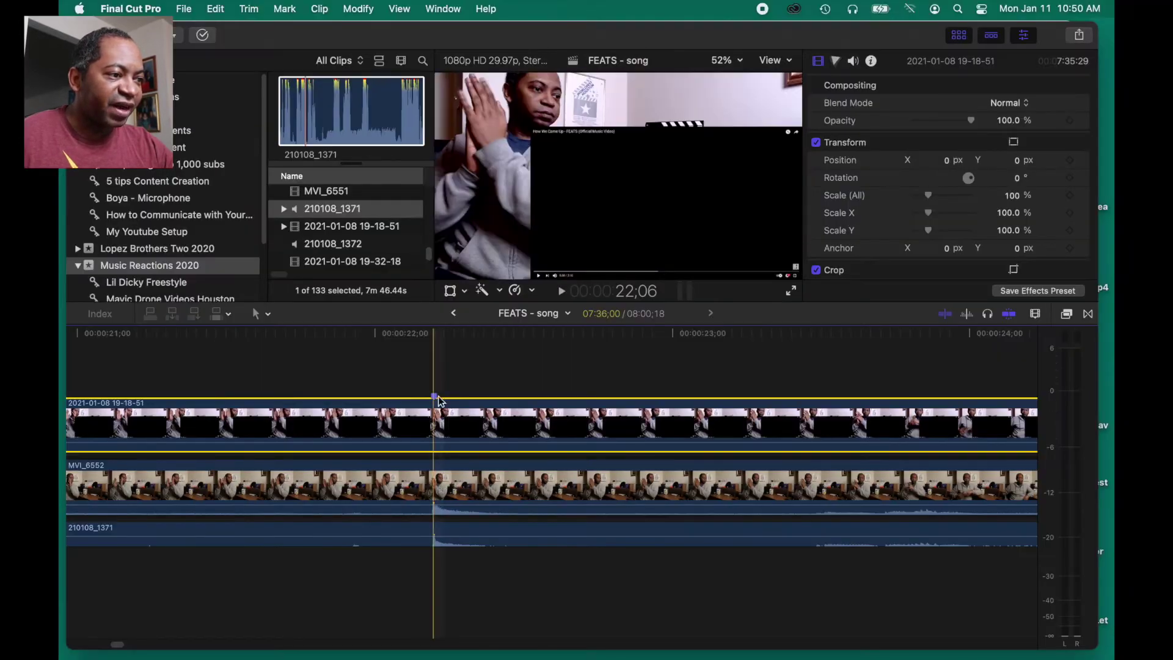
key("space")
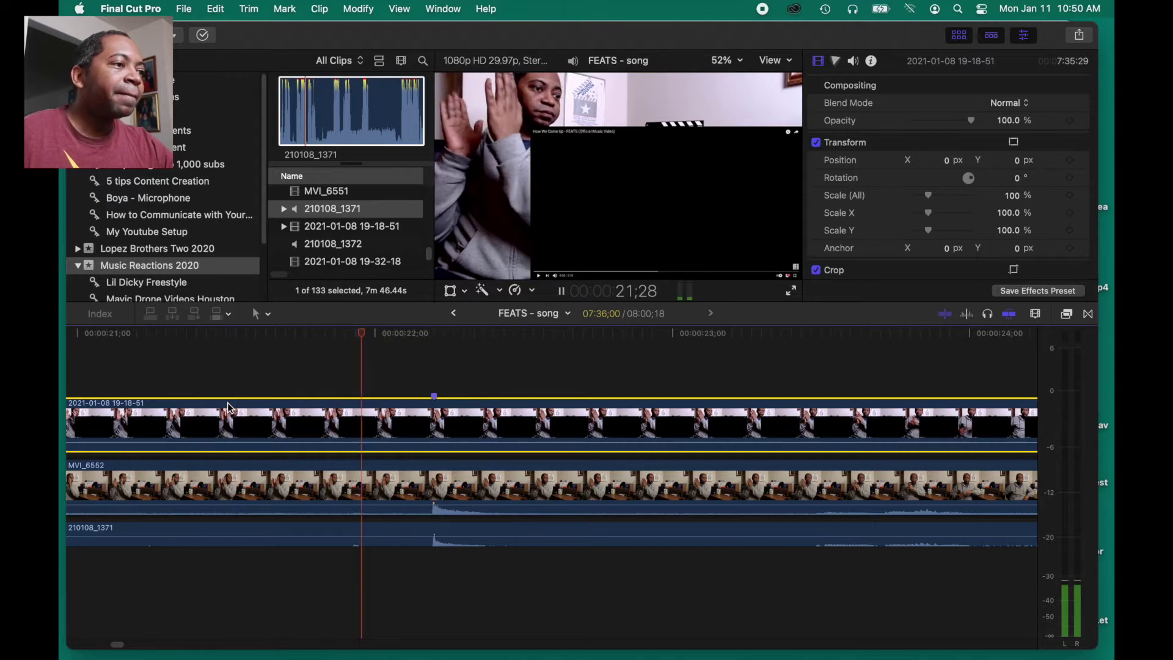
key("space")
key("shift+z")
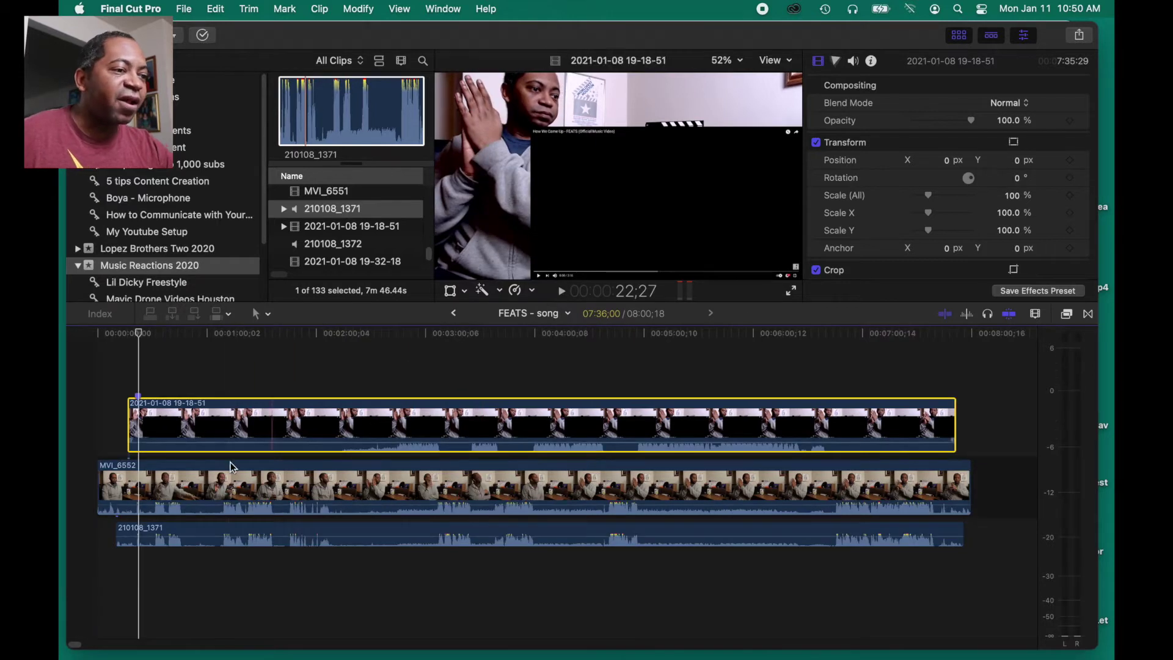
left_click(507, 498)
key("super+equal")
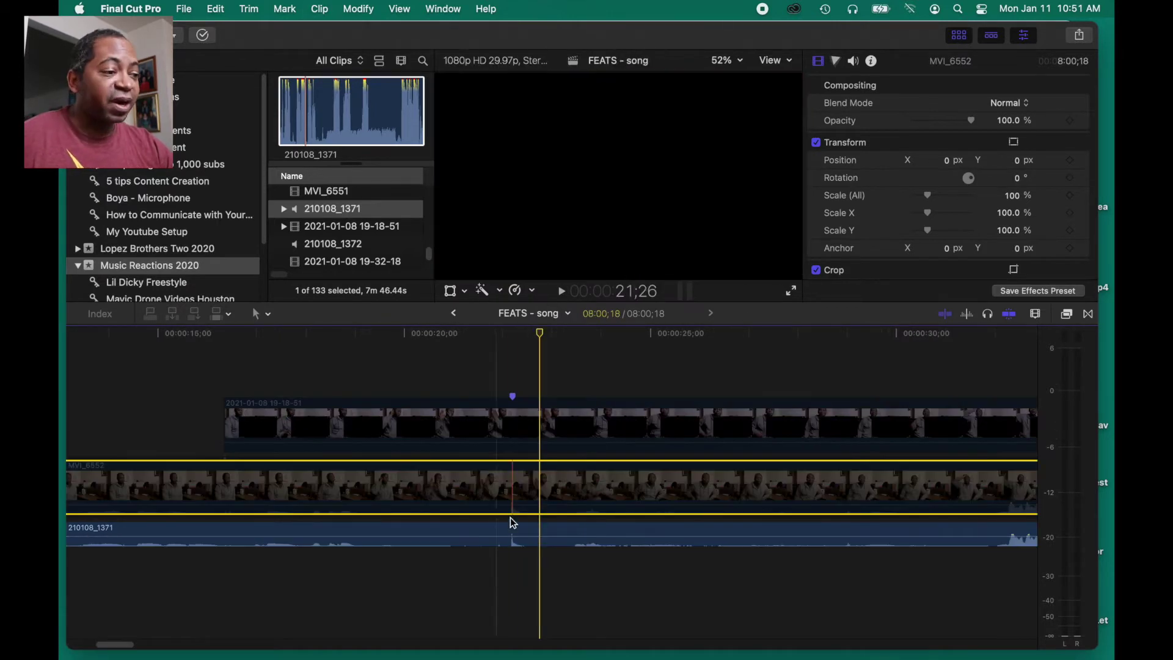
left_click(512, 531)
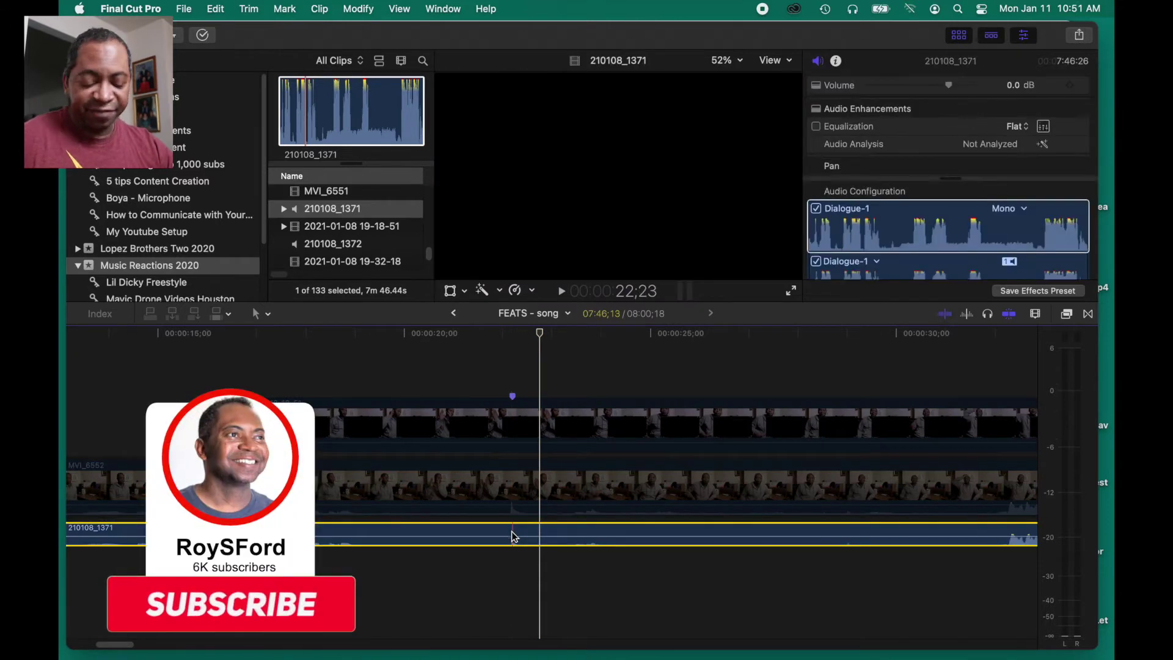
left_click(476, 486)
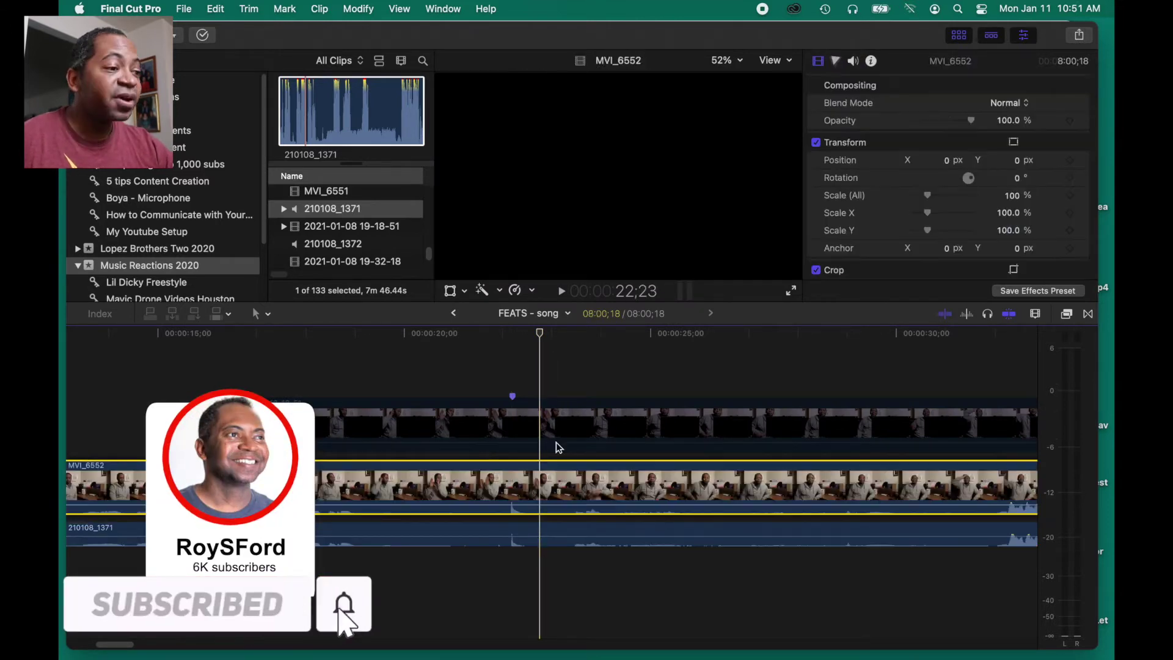
left_click(444, 420)
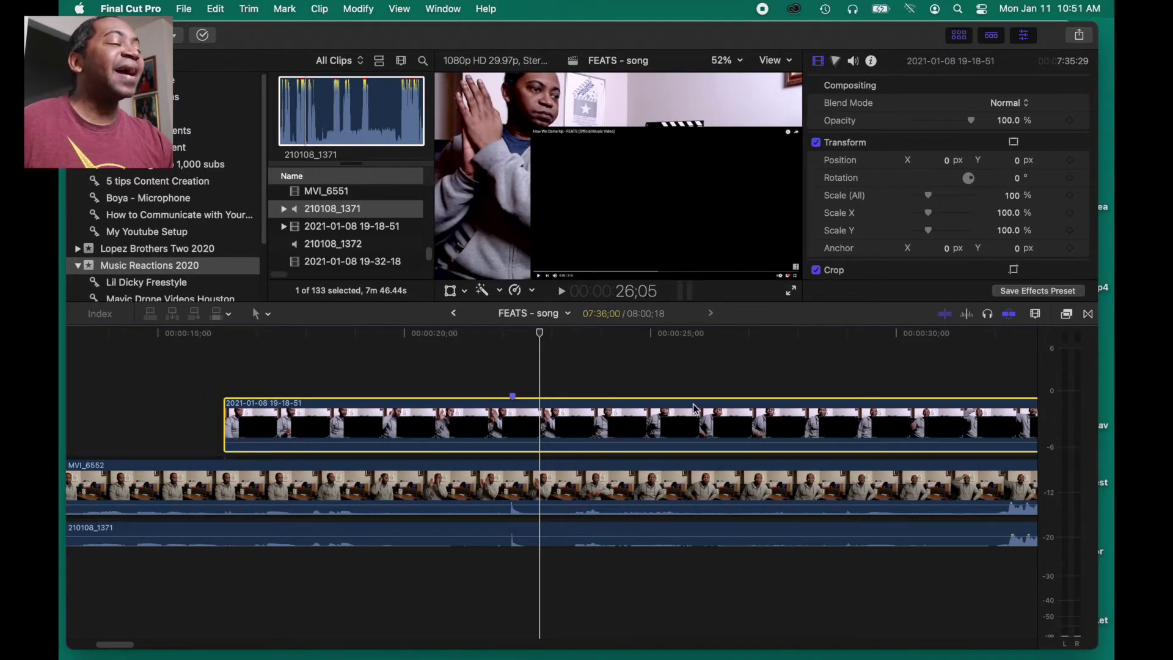
key("shift+z")
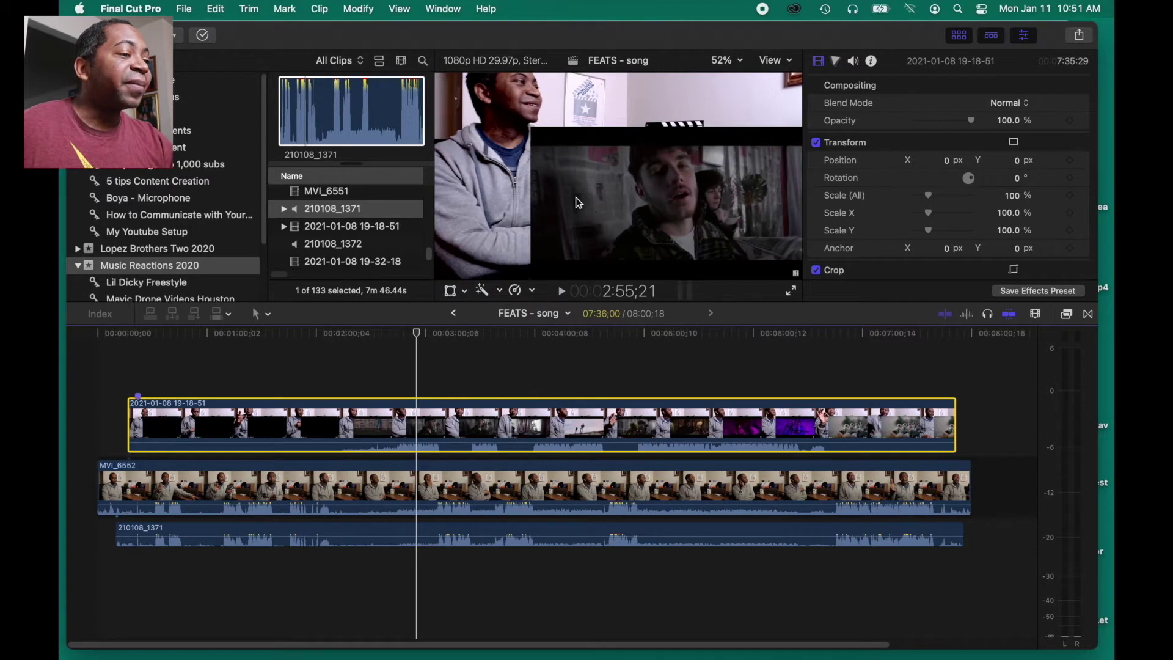
Crop the music-video clip to its video area, trimming away the top and left
left_click(463, 294)
left_click(492, 325)
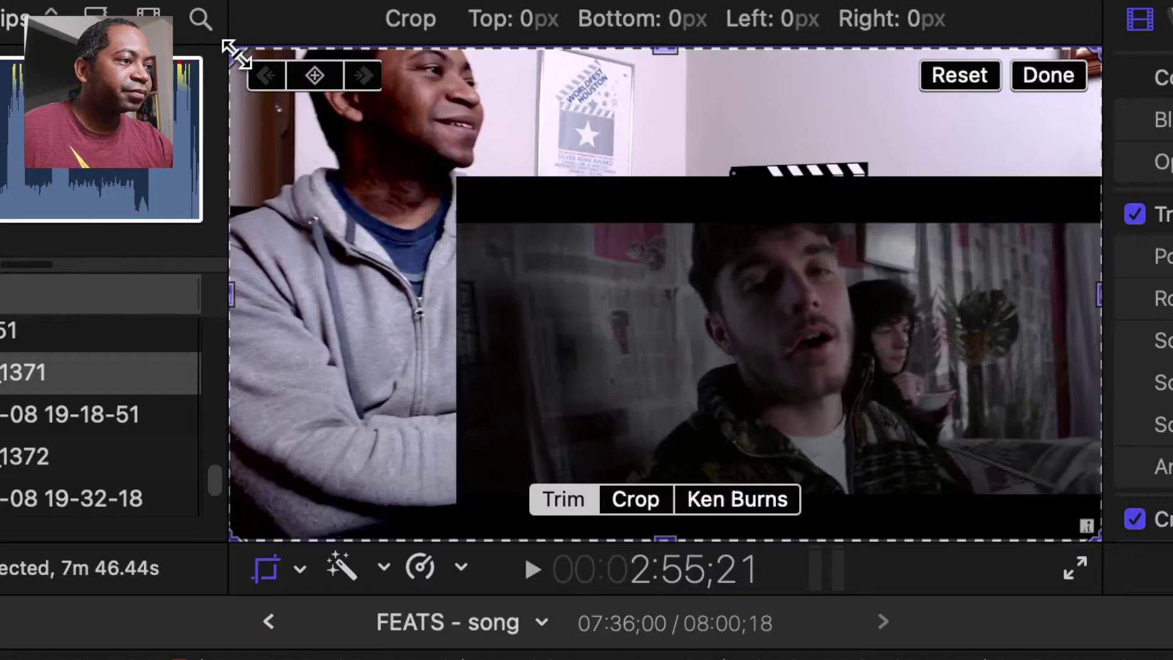
left_click_drag(435, 75, 449, 130)
left_click_drag(262, 186, 465, 132)
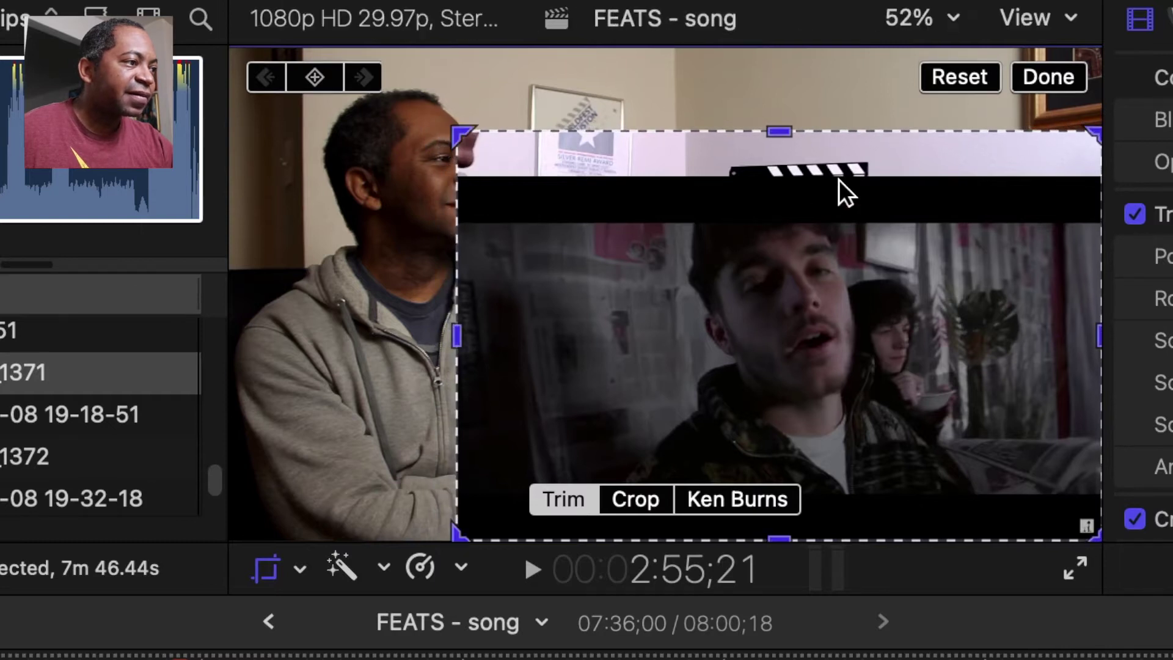
left_click_drag(785, 131, 782, 179)
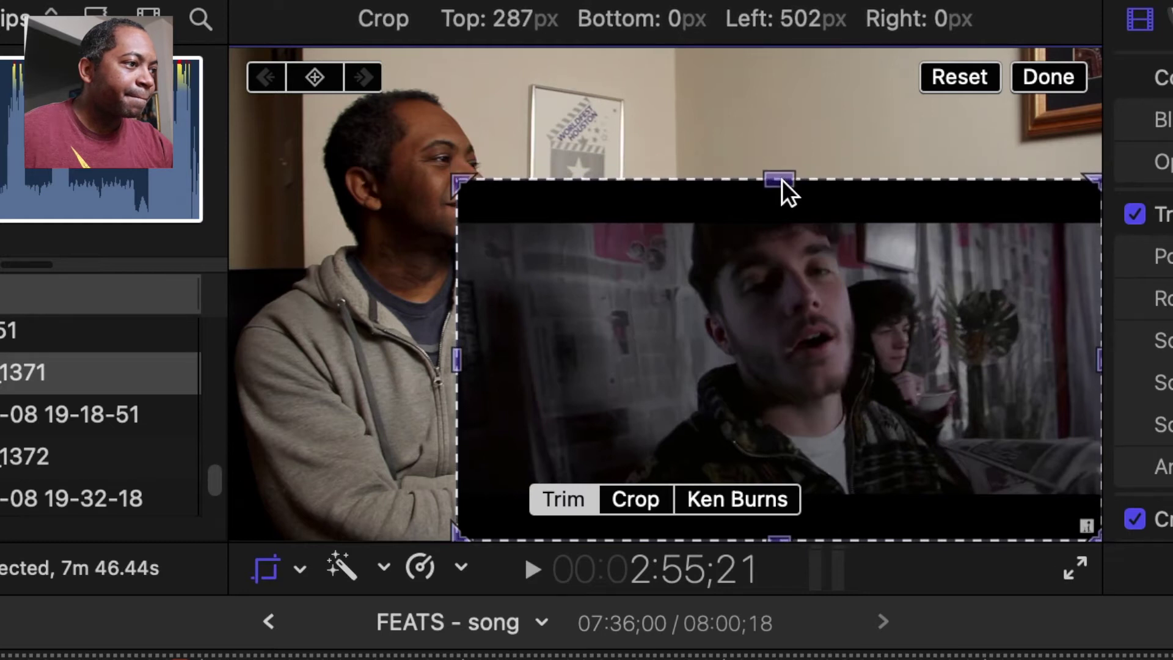
left_click_drag(782, 179, 782, 179)
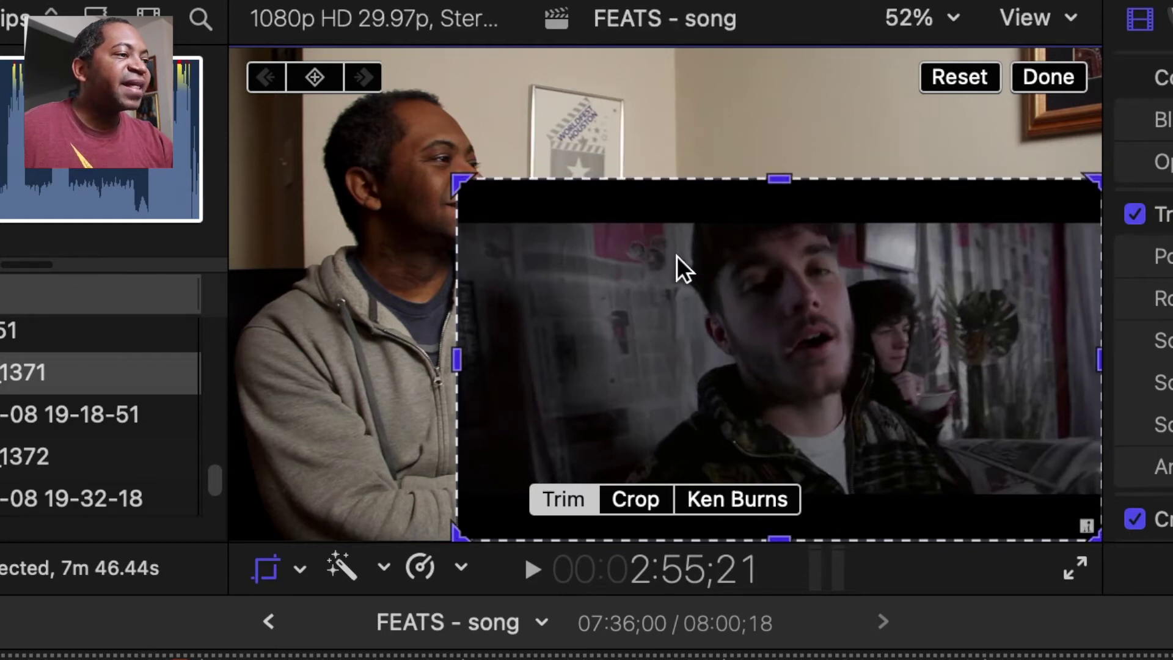
Scale the music-video clip to about 72% and place it in the lower-right corner
left_click(299, 571)
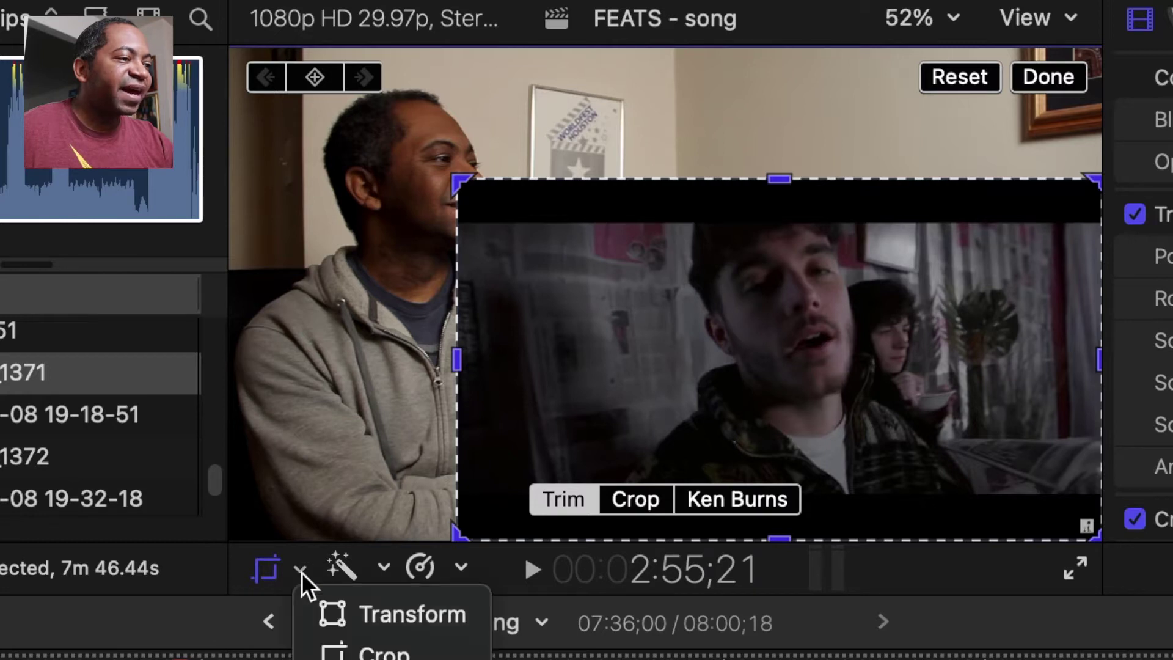
left_click(322, 606)
left_click_drag(457, 179, 502, 206)
left_click_drag(717, 285, 753, 310)
left_click_drag(596, 269, 618, 274)
left_click_drag(699, 348, 742, 361)
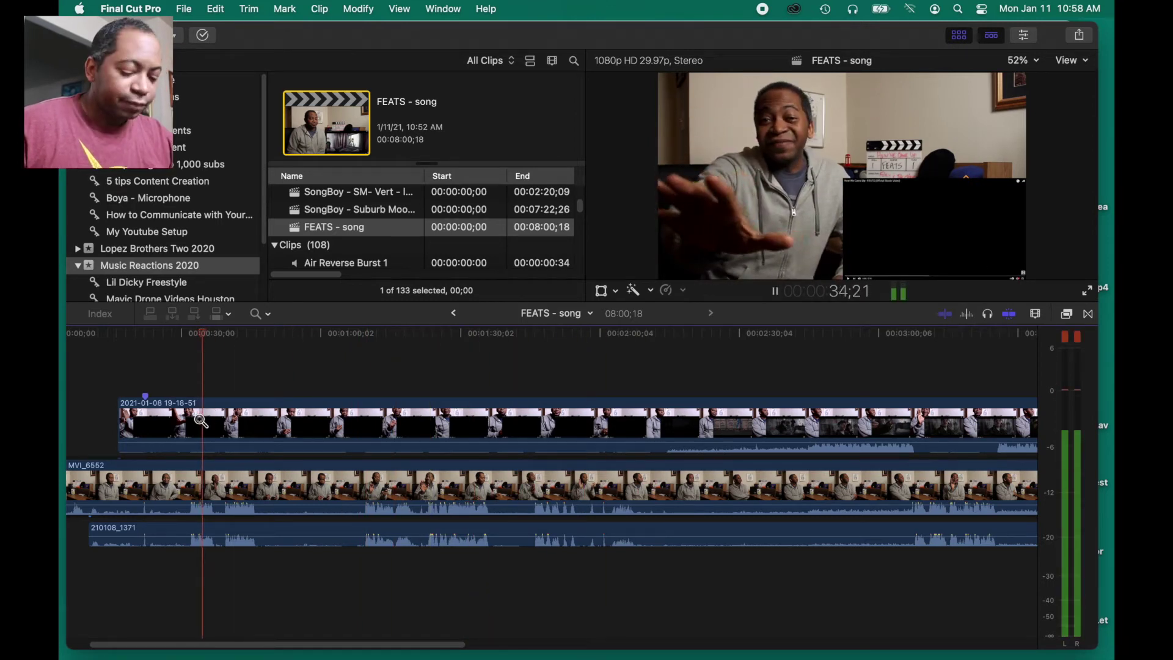
Locate the 1:55 point and blade all three tracks there
key("space")
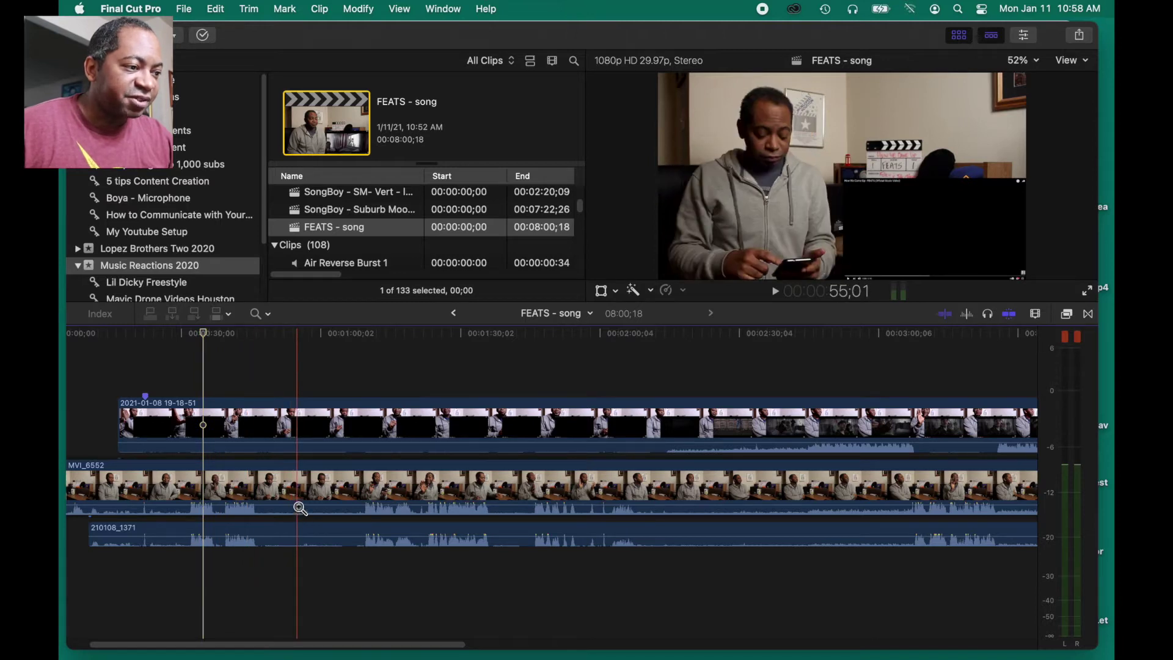
left_click_drag(300, 506, 300, 507)
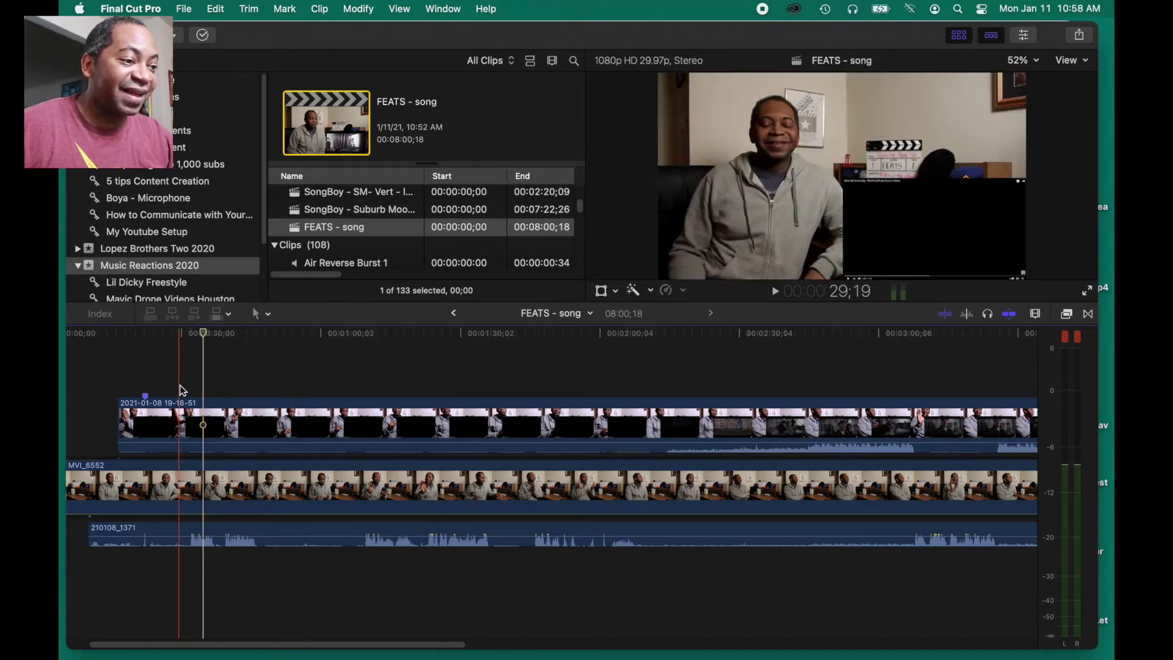
left_click(211, 422)
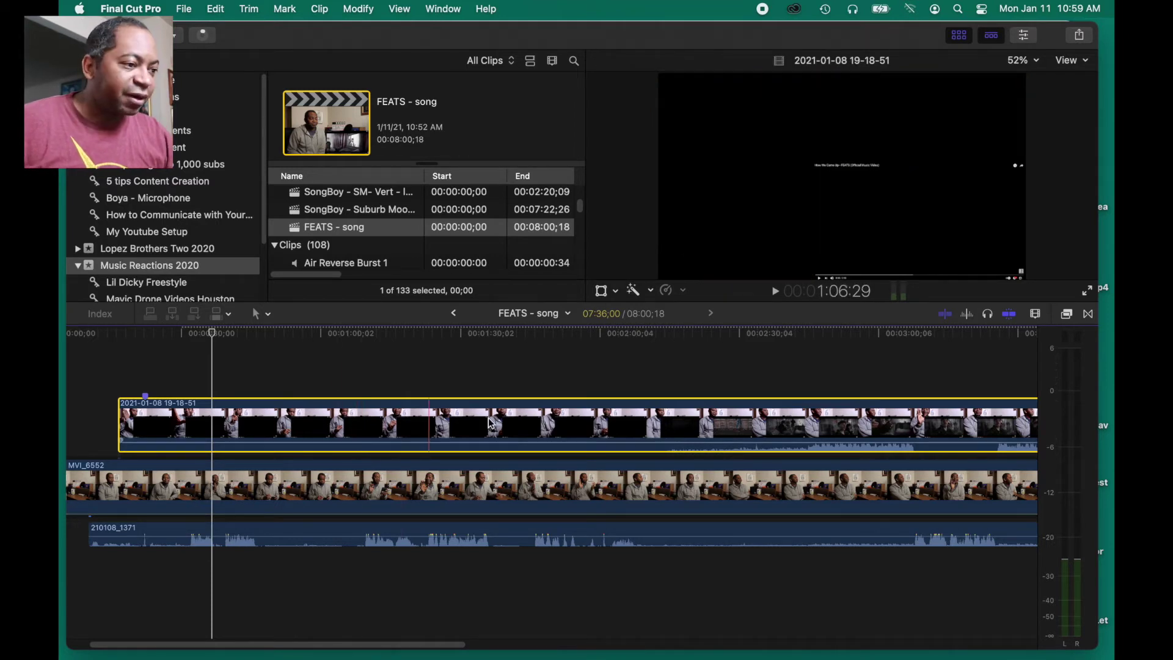
key("shift+z")
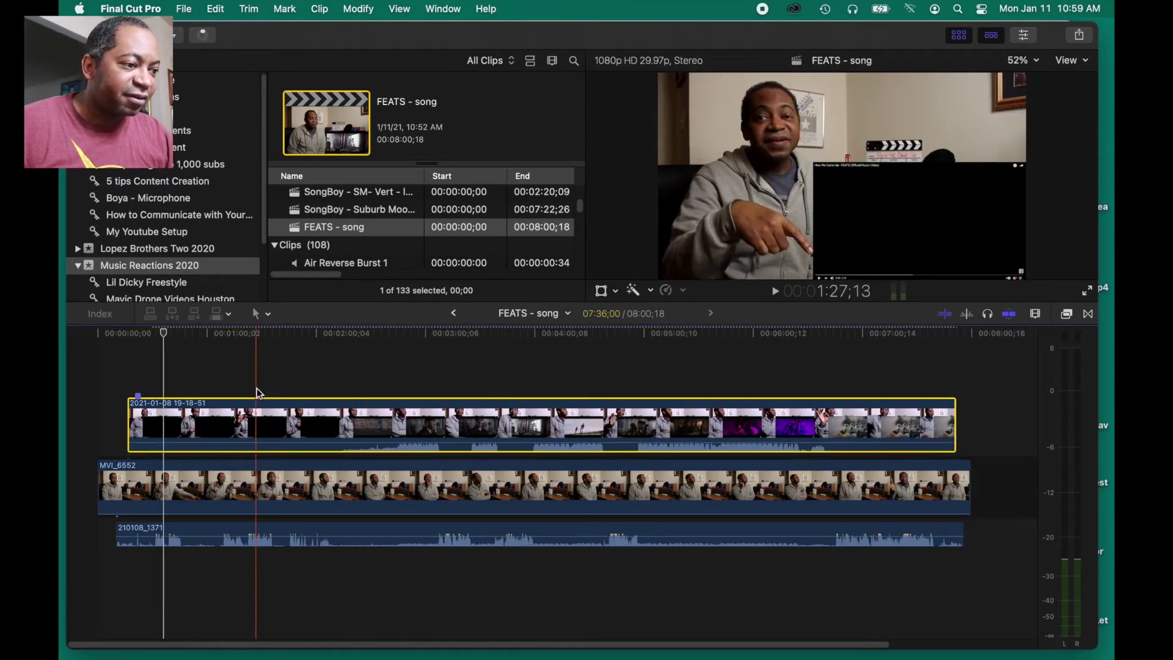
left_click(307, 333)
key("super+equal")
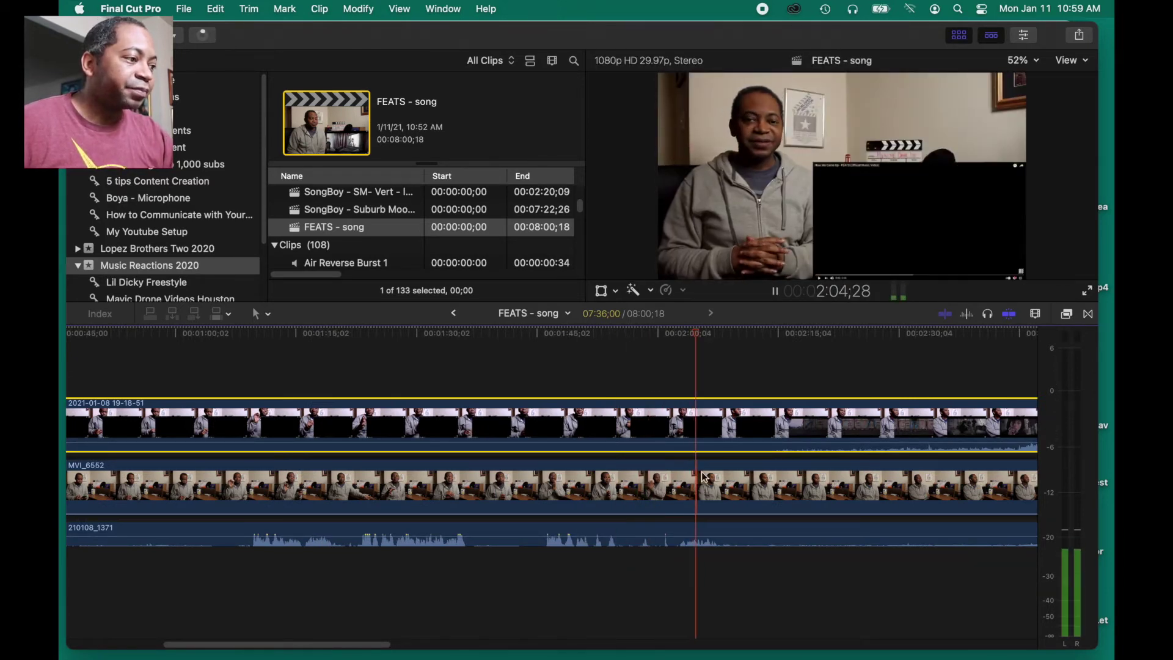
left_click(699, 492)
key("space")
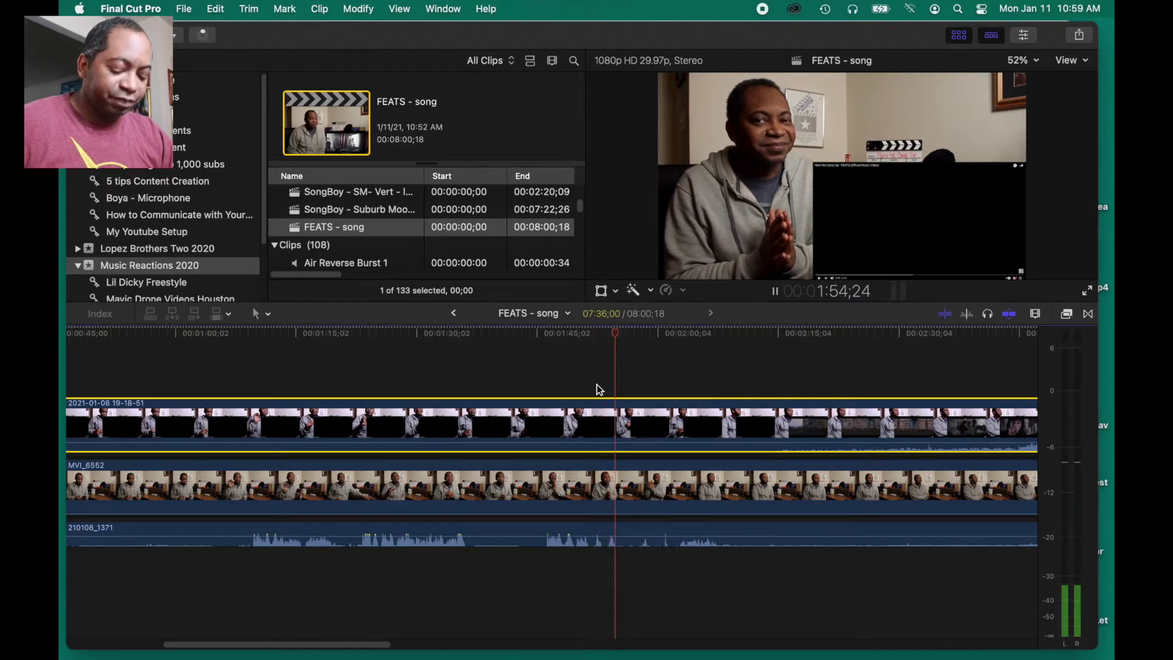
key("b")
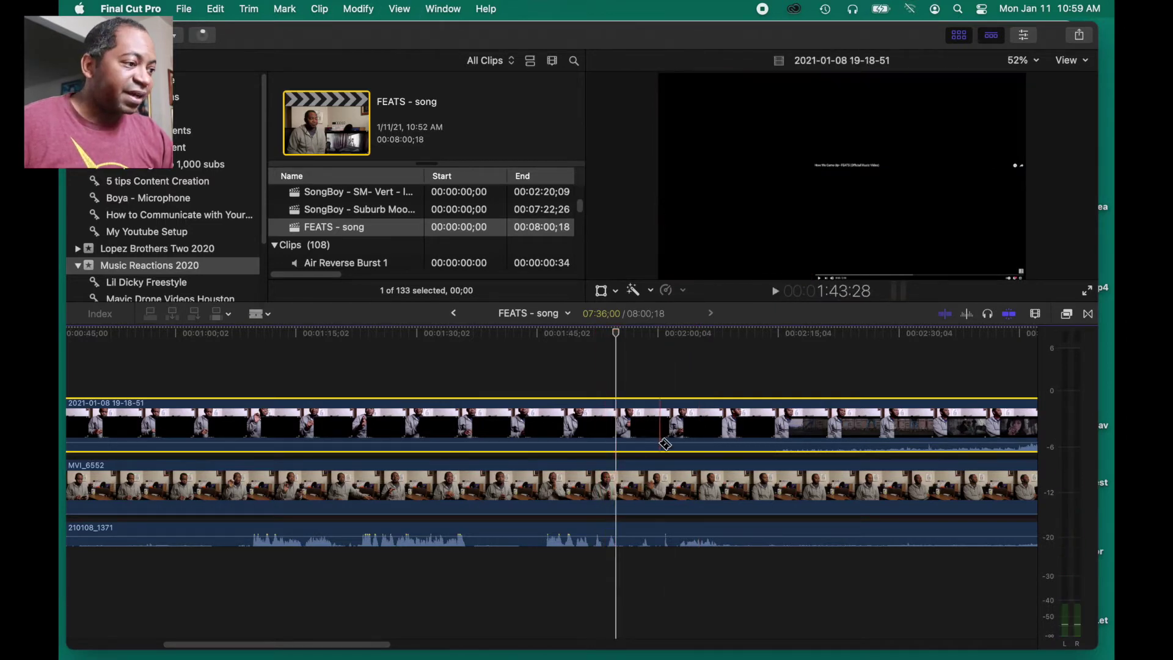
left_click(626, 435, "shift")
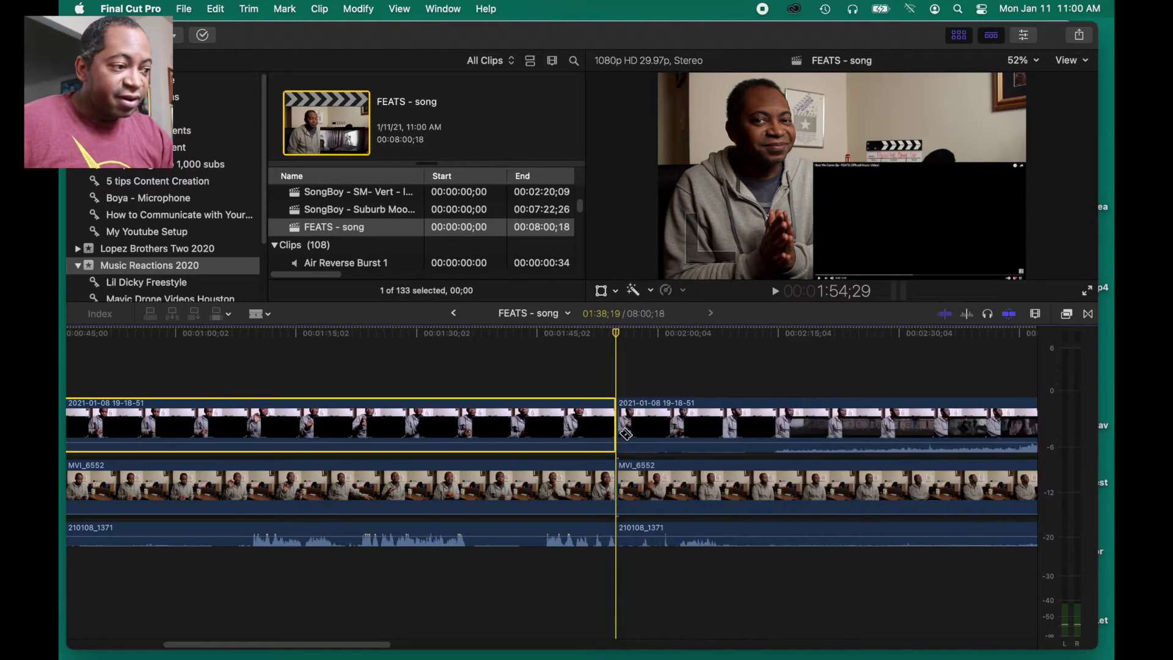
Blade all tracks at about 6:30 and 6:45 and delete the section between
key("shift+z")
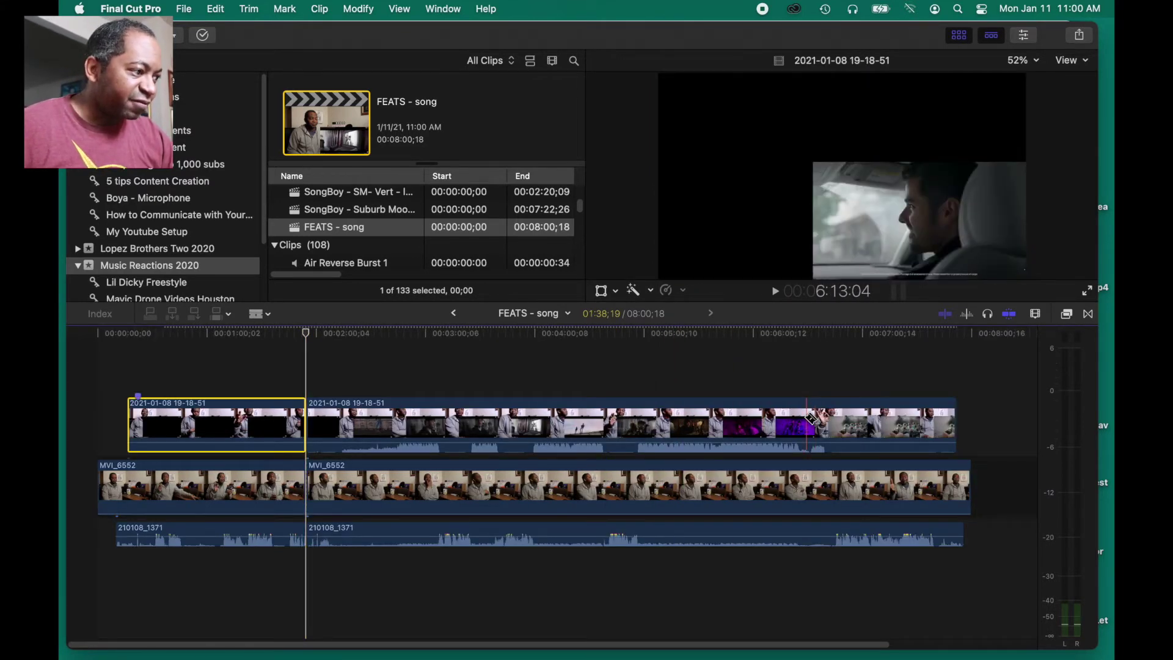
key("space")
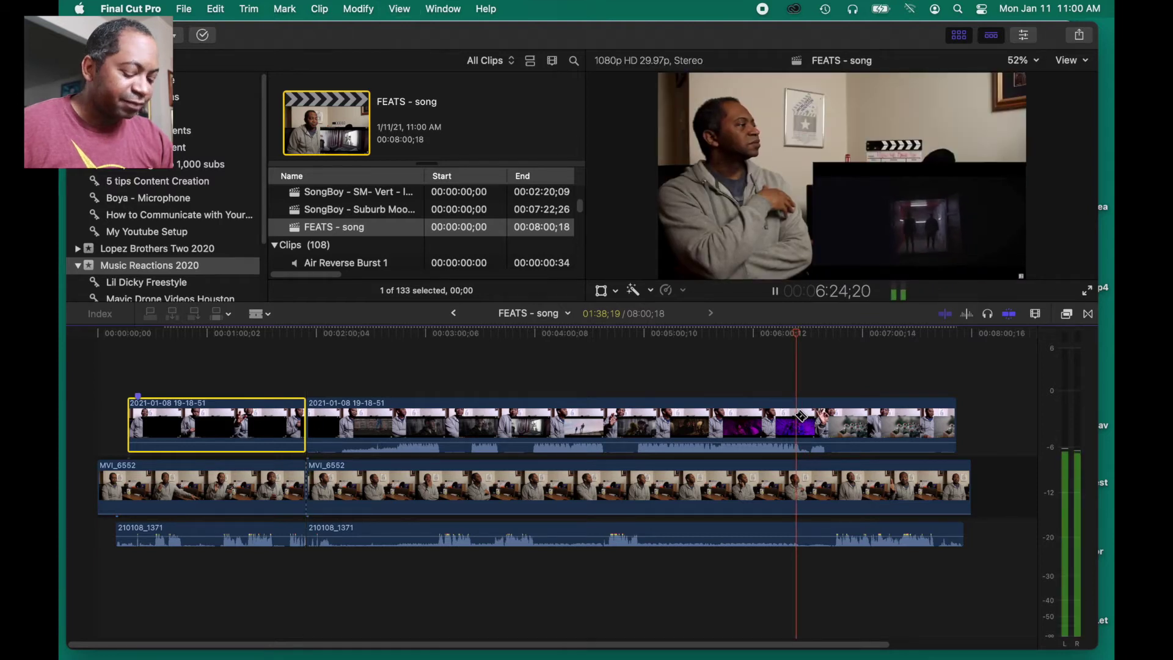
key("z")
left_click(502, 524)
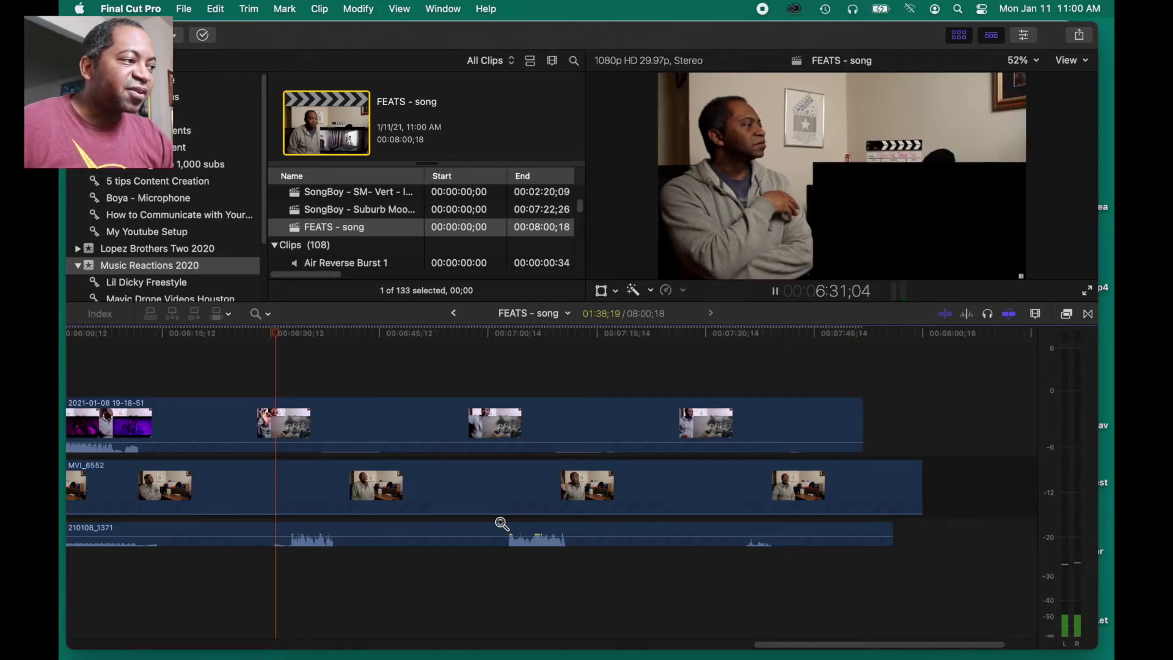
left_click(319, 393)
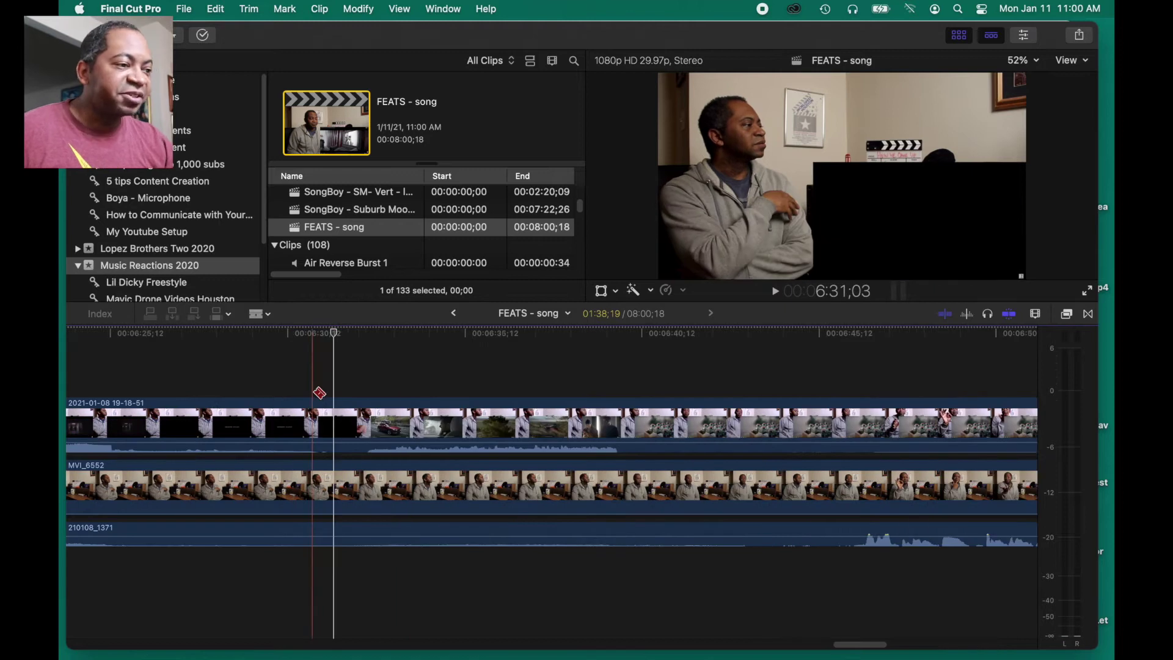
key("super+shift+b")
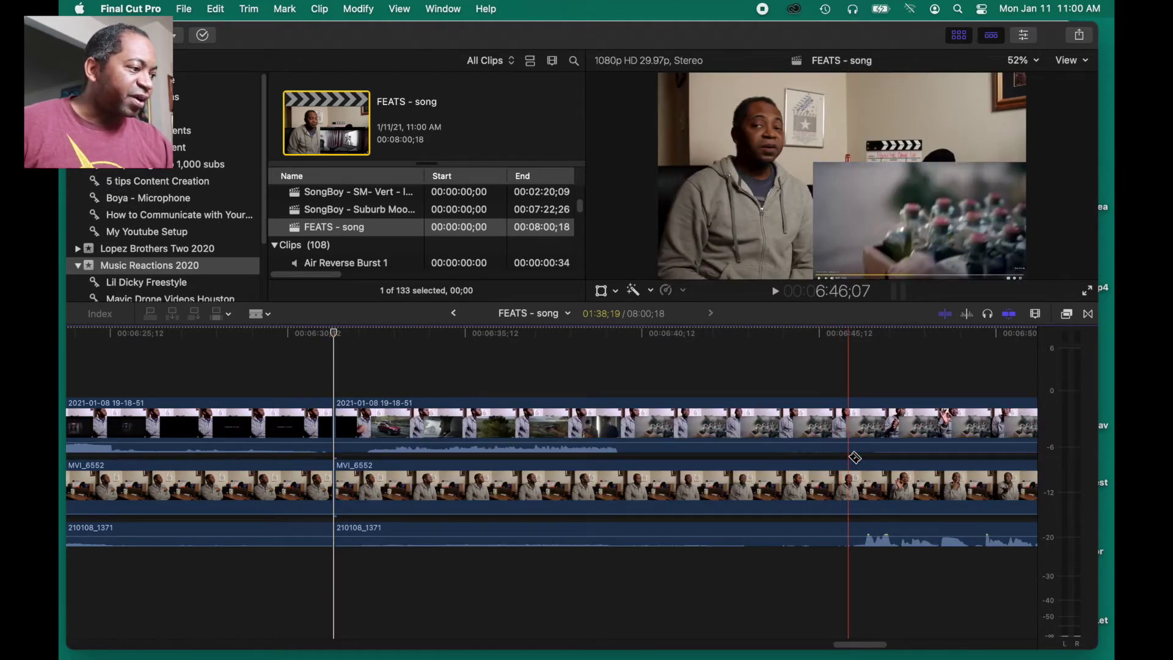
key("space")
key("space")
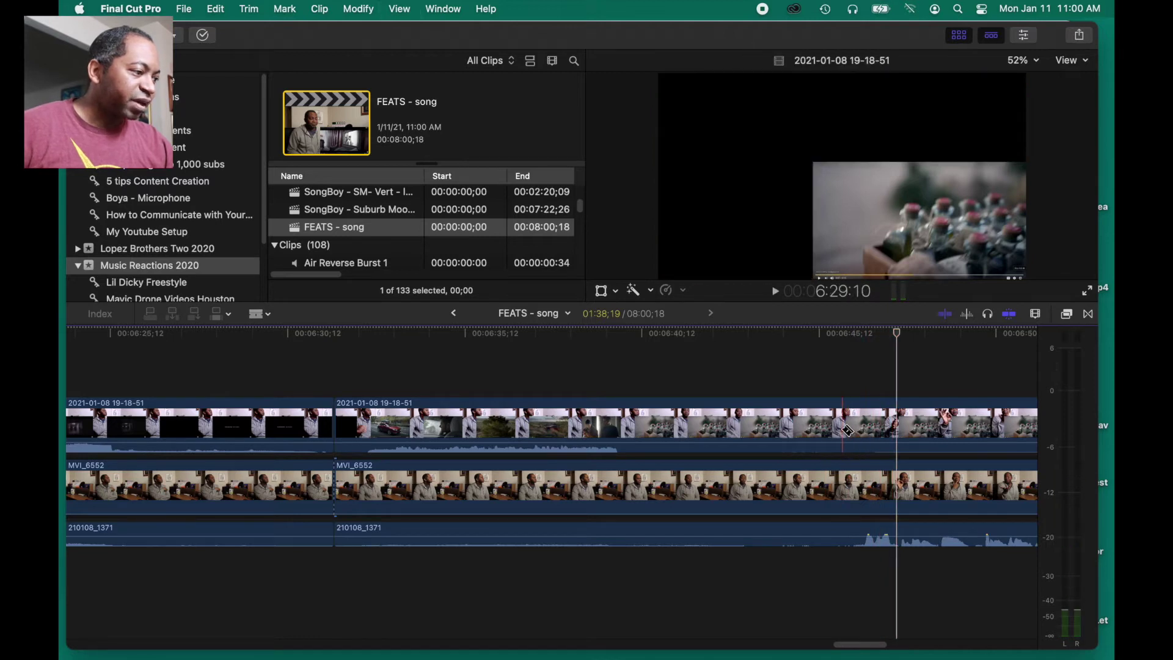
left_click(854, 433, "shift")
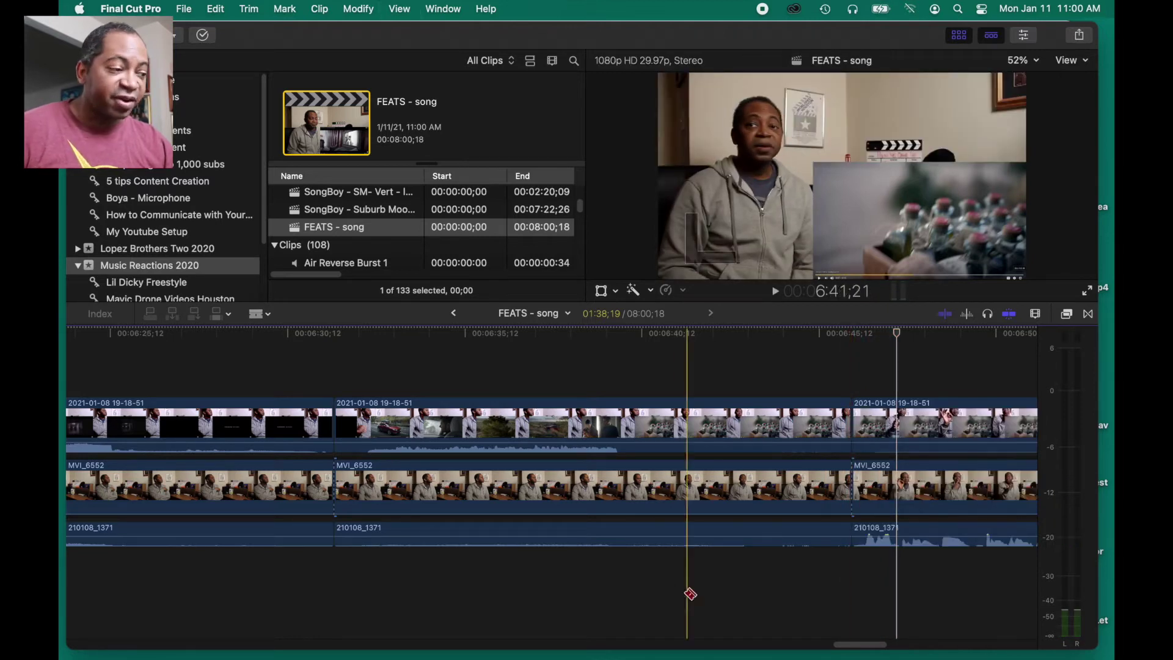
left_click_drag(531, 388, 579, 564)
key("Delete")
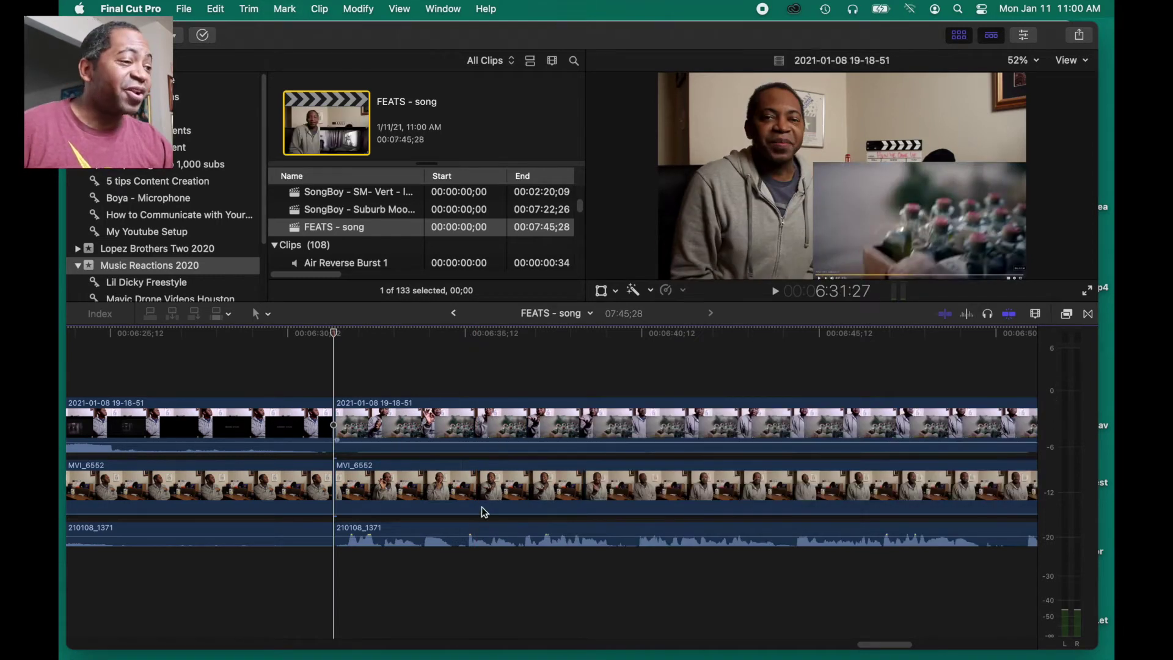
Blade all tracks near 2:13 and delete the segments between 1:55 and 2:13
key("shift+z")
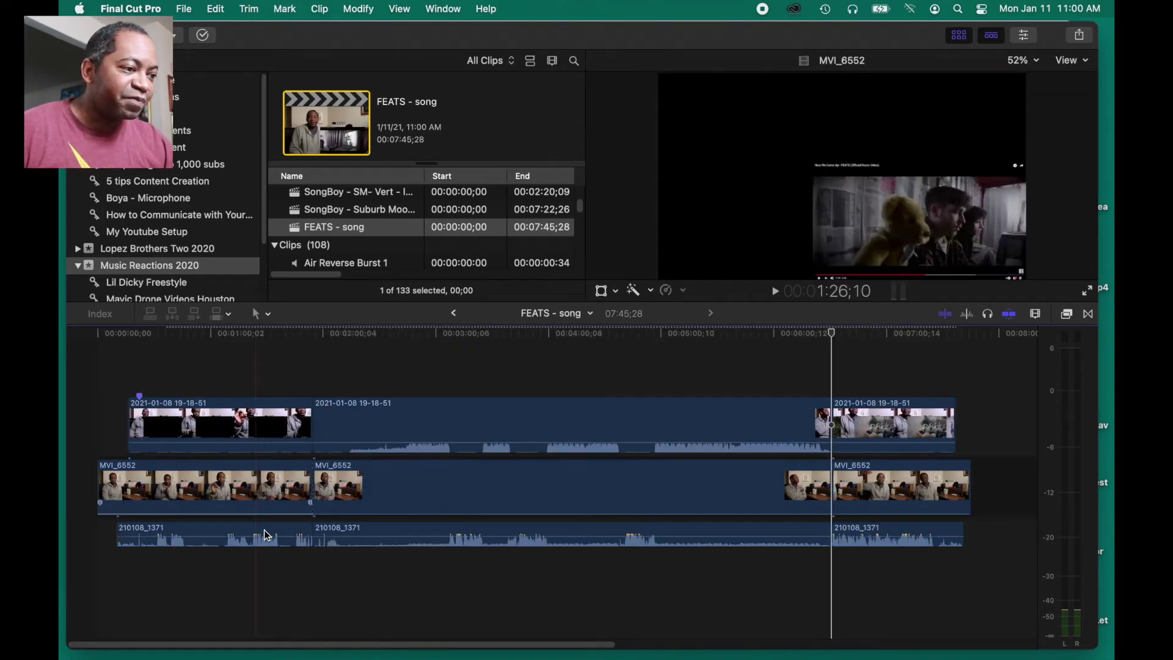
key("z")
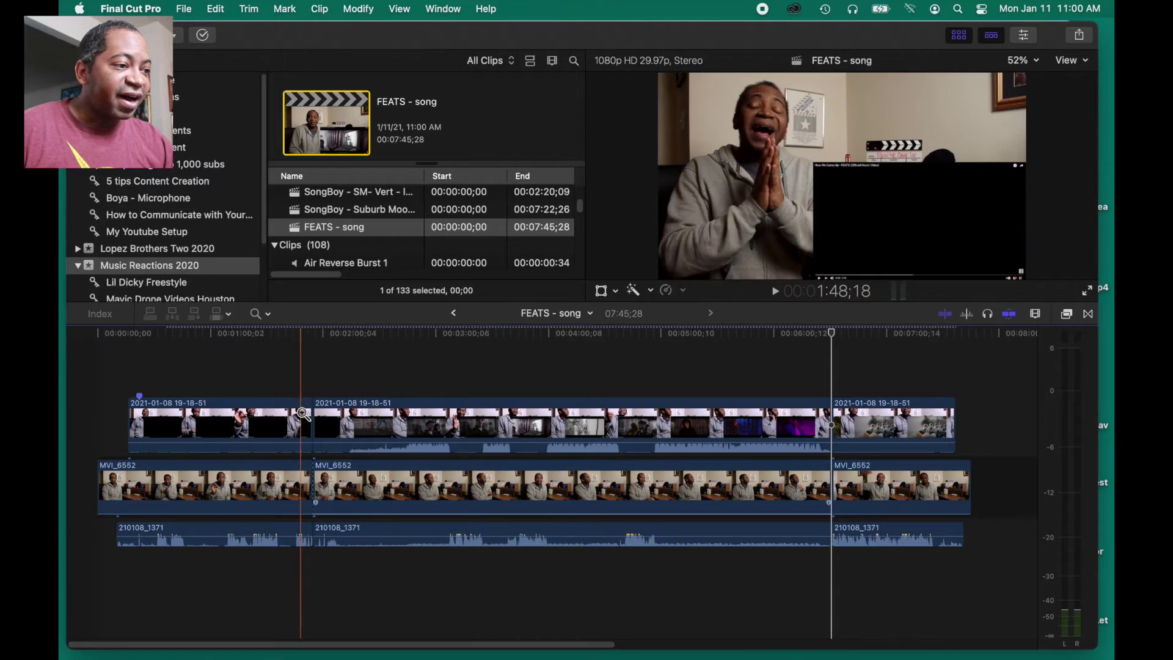
left_click_drag(302, 414, 406, 542)
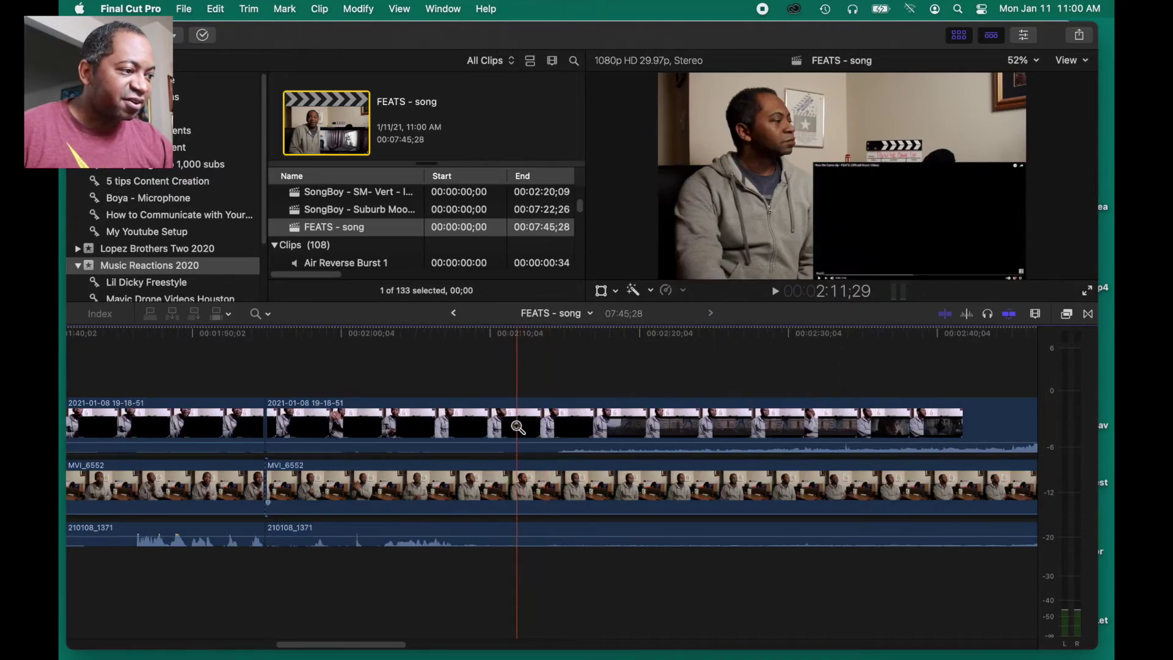
key("b")
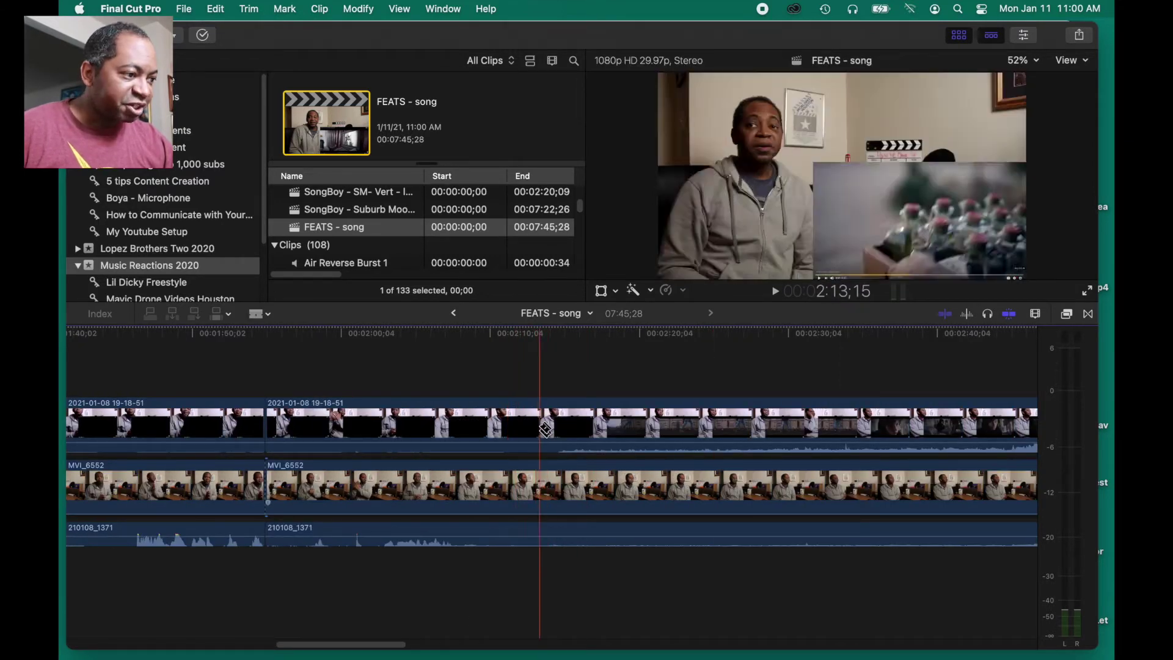
left_click(535, 431, "shift")
key("a")
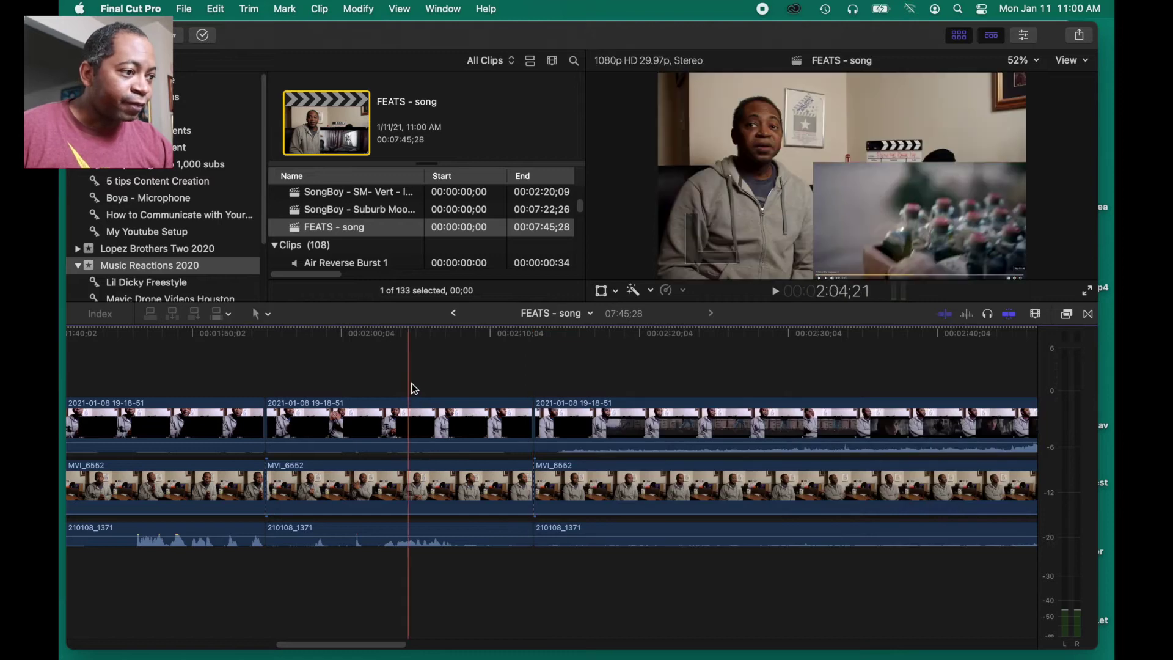
left_click_drag(405, 387, 444, 572)
key("BackSpace")
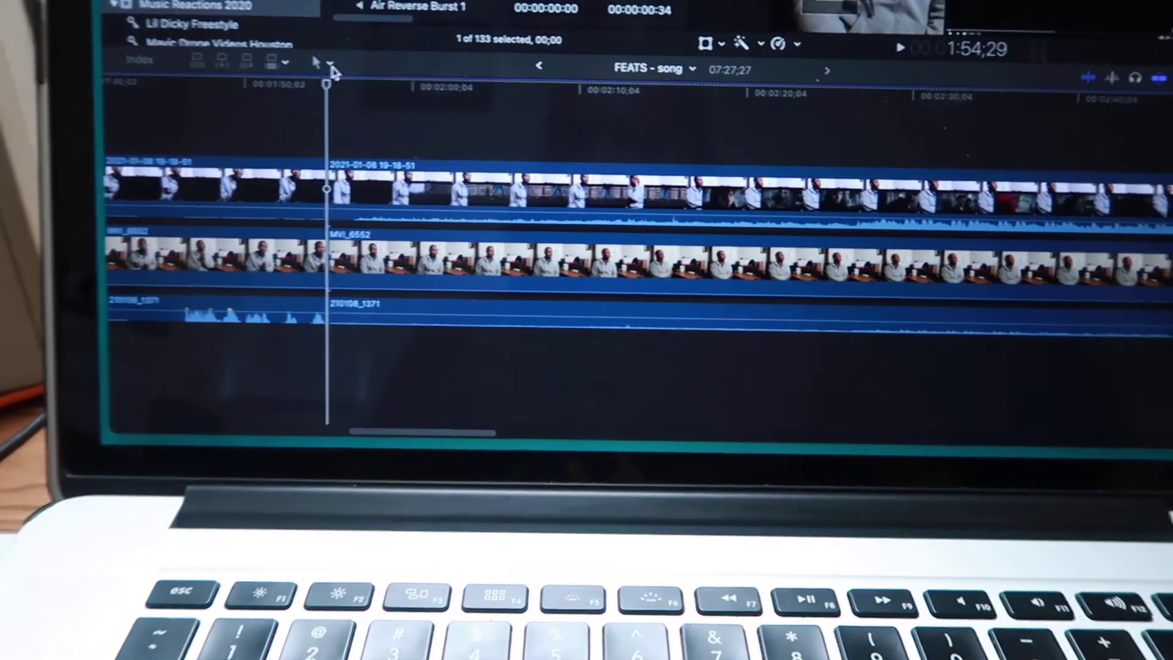
Open the Tools pop-up menu in the timeline toolbar
left_click(331, 64)
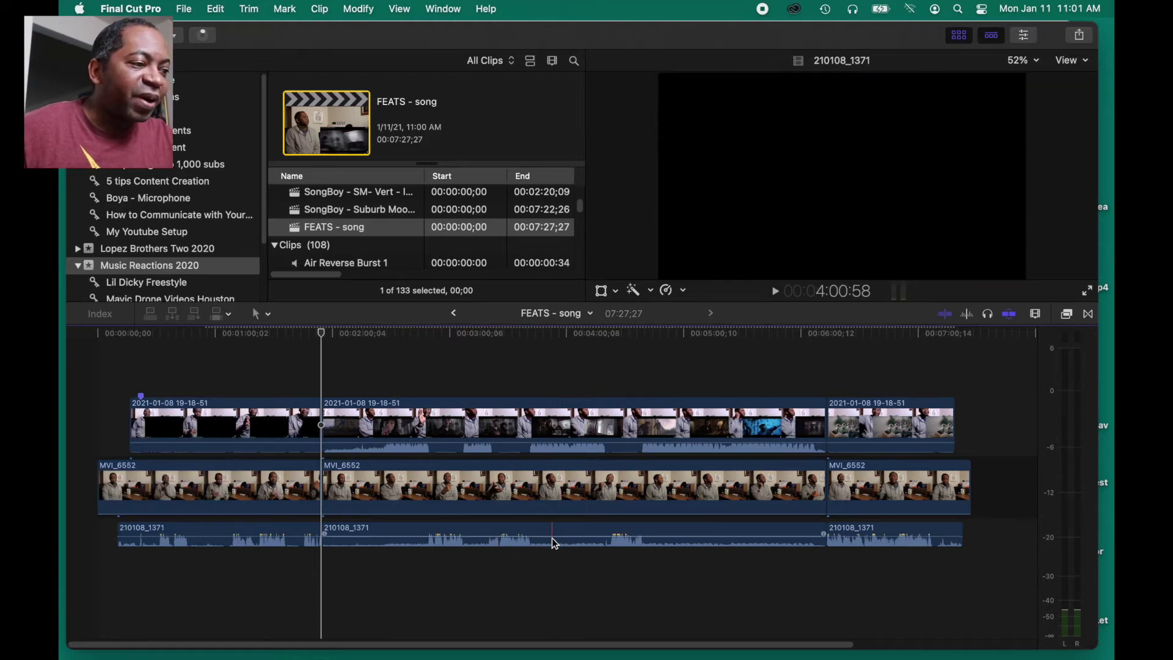
Raise the middle 210108_1371 audio clip to 12.0 dB, checking playback around 3:36
left_click(512, 393)
key("space")
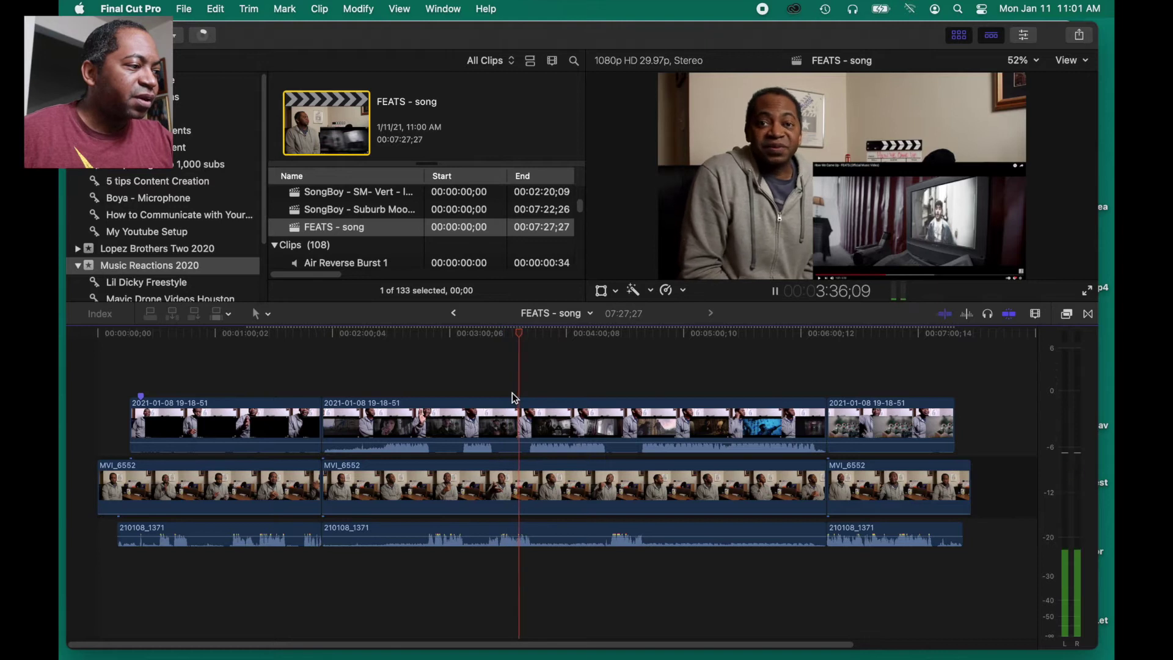
key("space")
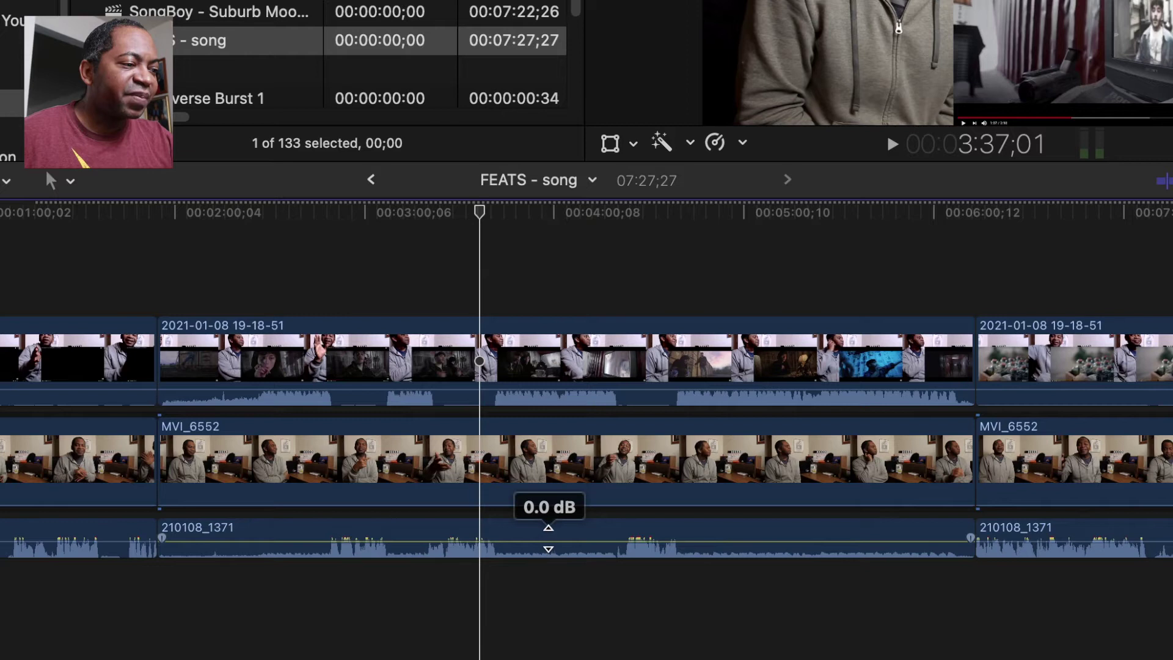
left_click_drag(562, 537, 549, 538)
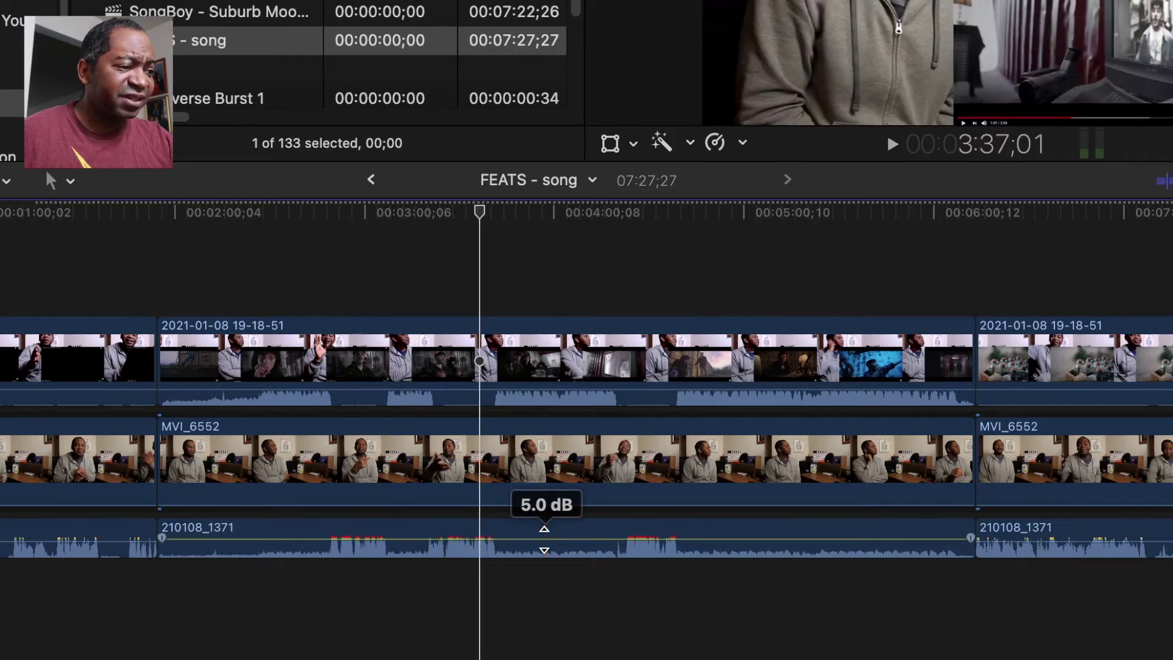
left_click_drag(548, 538, 548, 538)
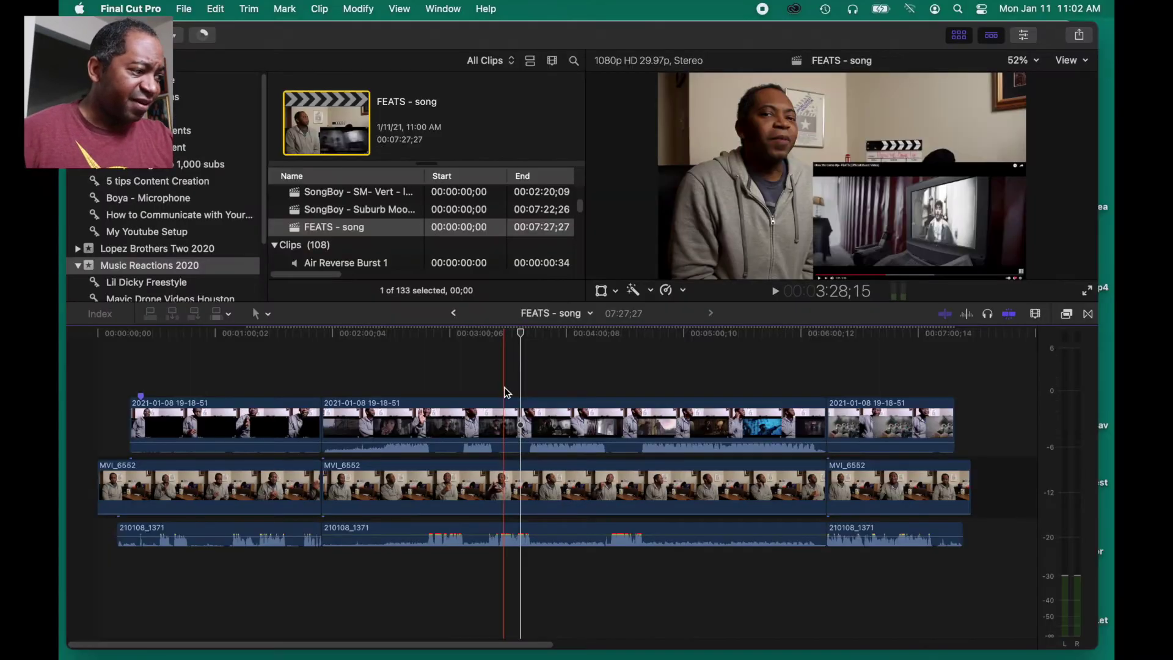
key("space")
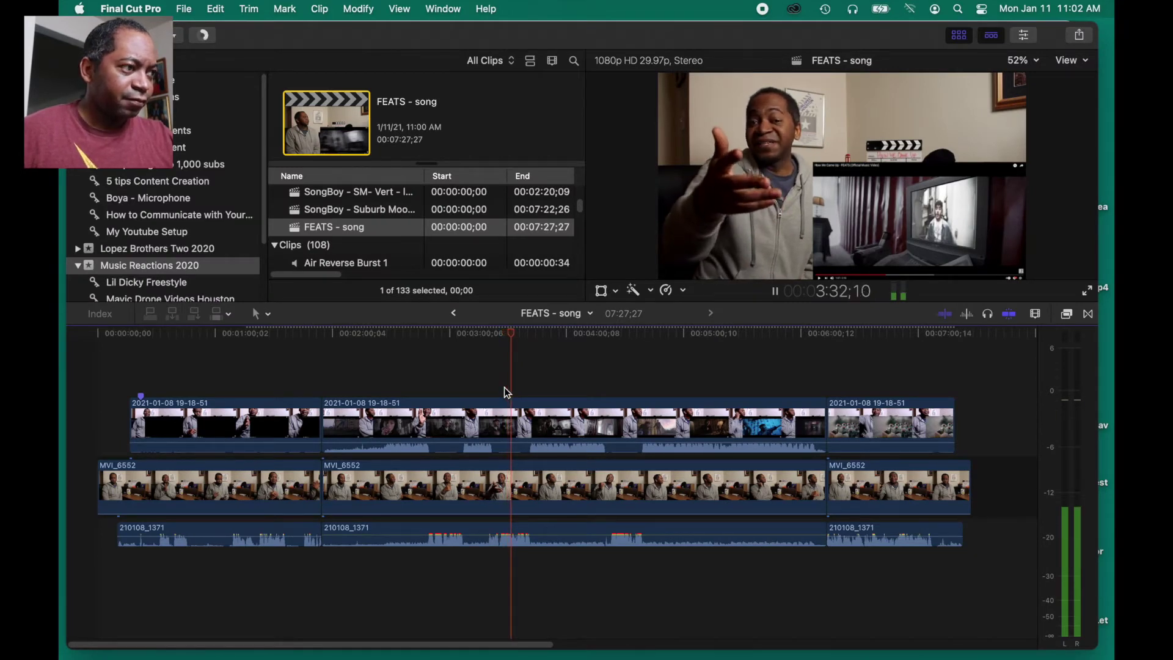
key("space")
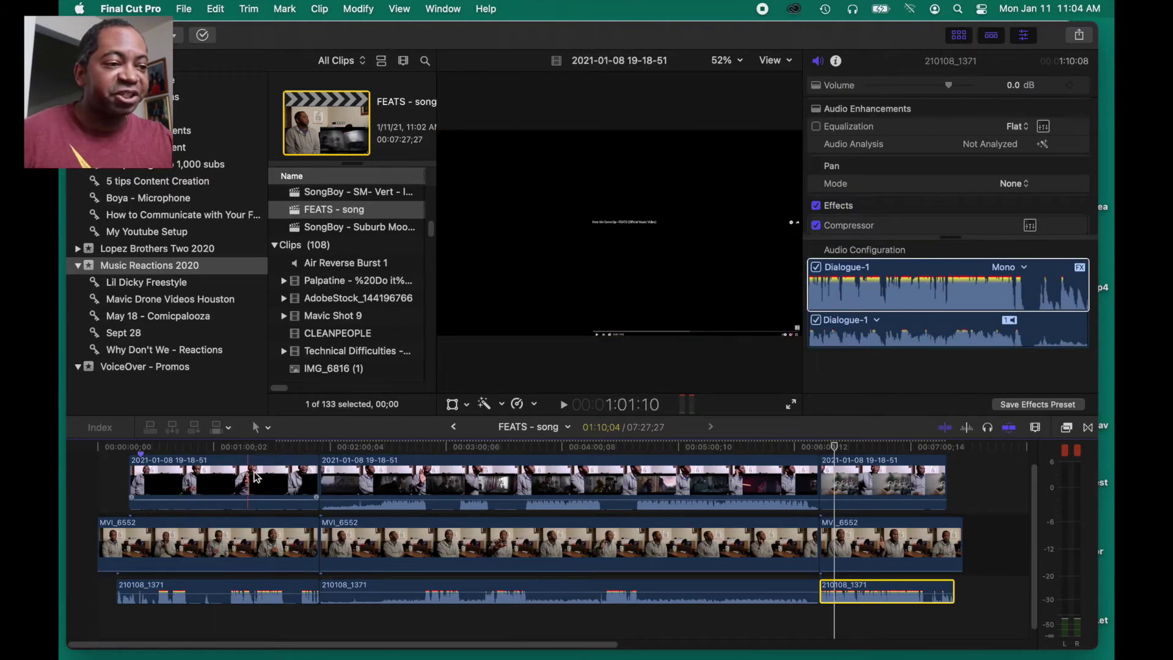
left_click(232, 476)
key("Delete")
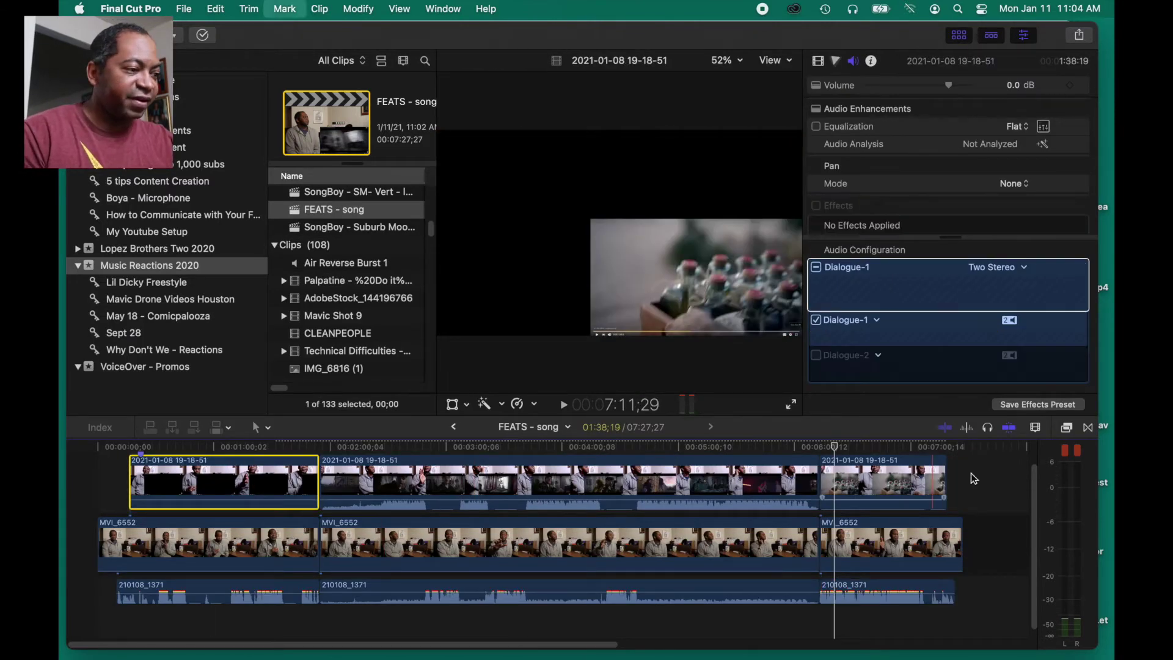
left_click(872, 485)
key("Delete")
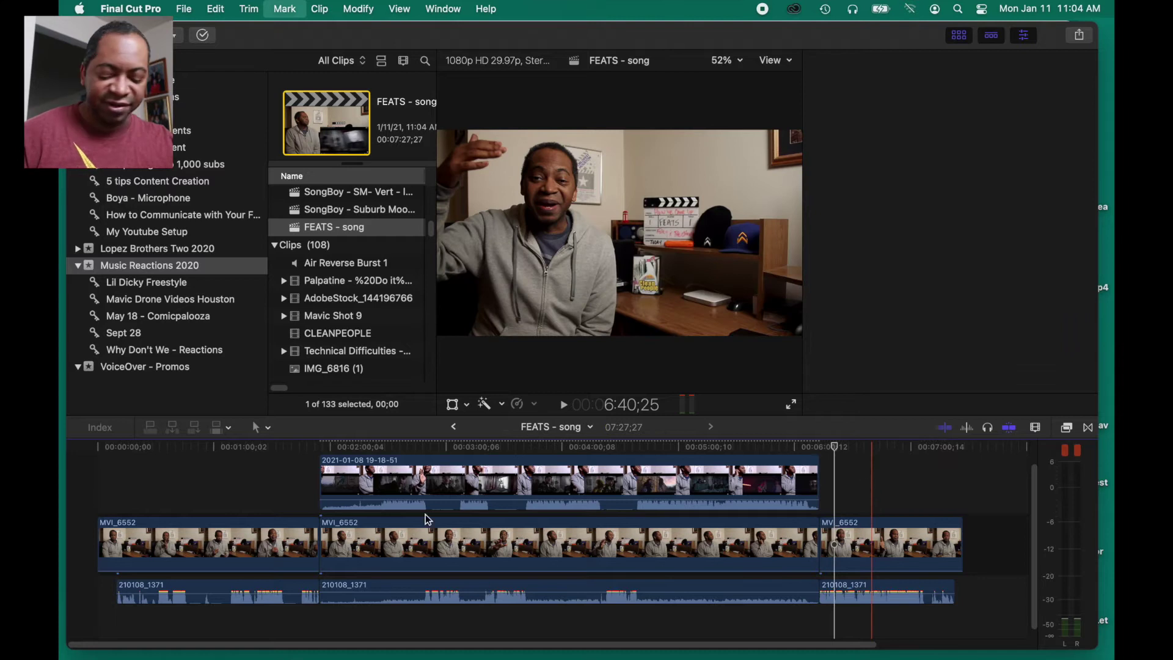
Cut MVI_6552 at about 0:32 and ripple-delete the opening footage before the cut
key("z")
left_click(153, 537)
key("space")
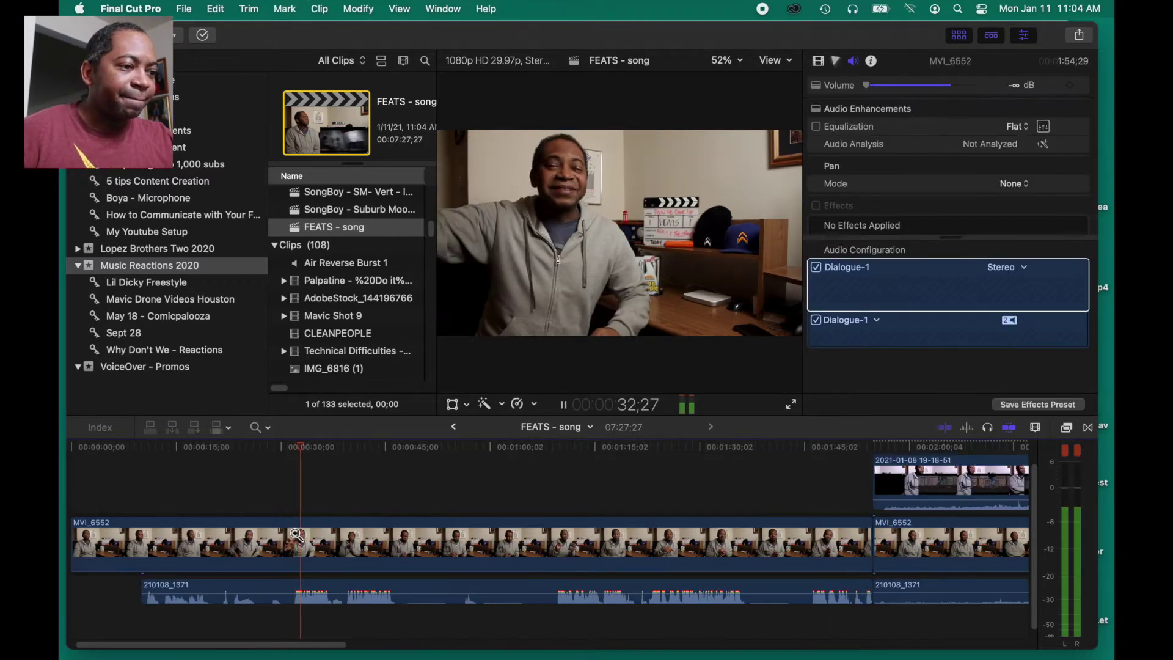
key("space")
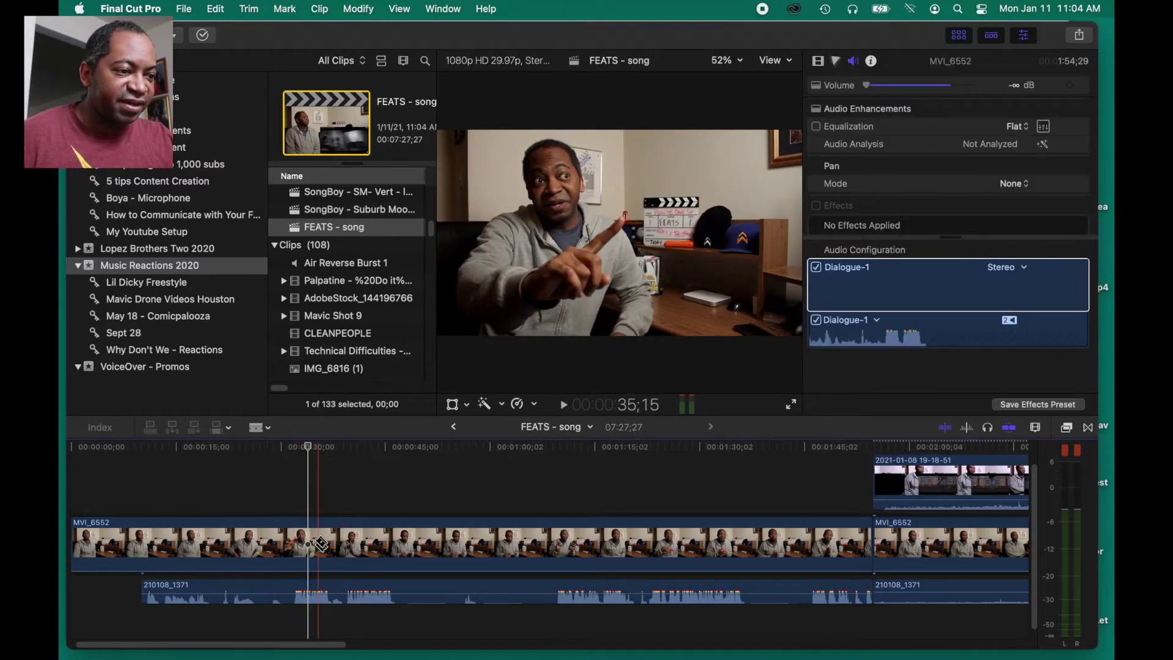
key("b")
left_click(294, 539)
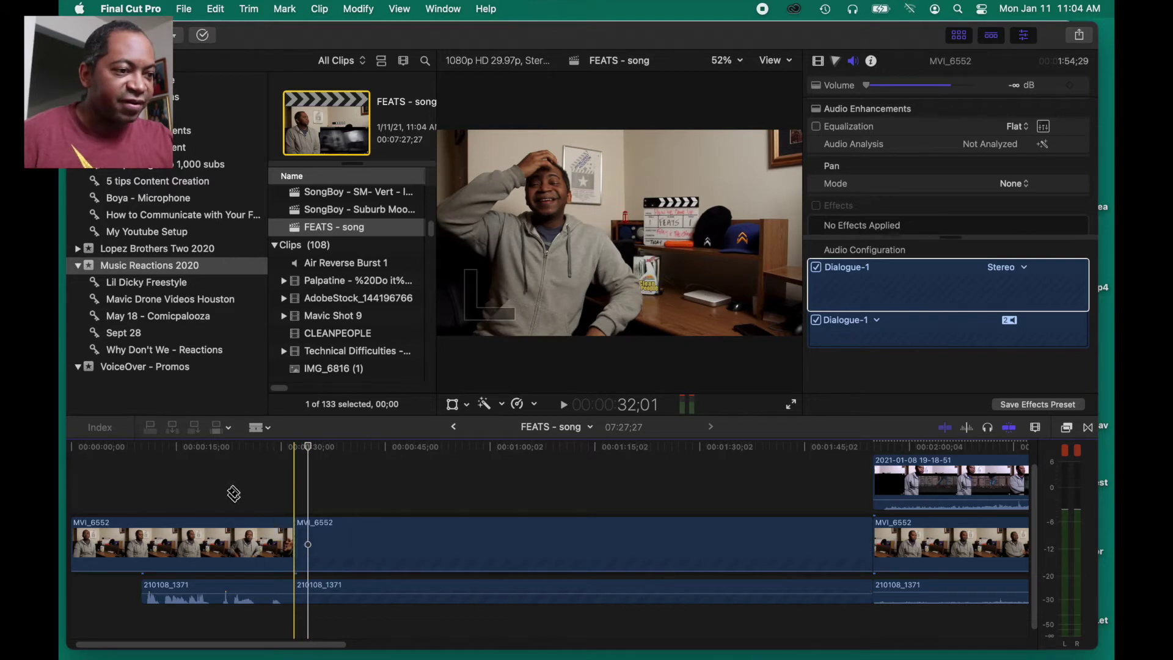
key("x")
key("a")
key("Delete")
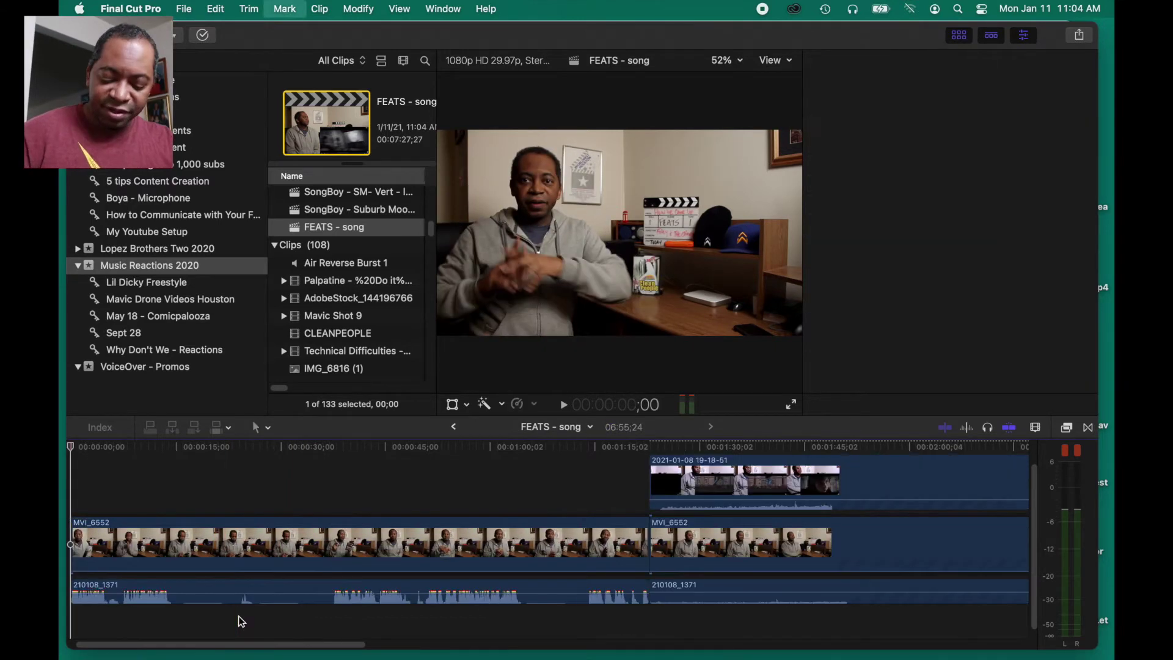
Split the last MVI_6552 clip at about 6:35
key("shift+z")
key("super+4")
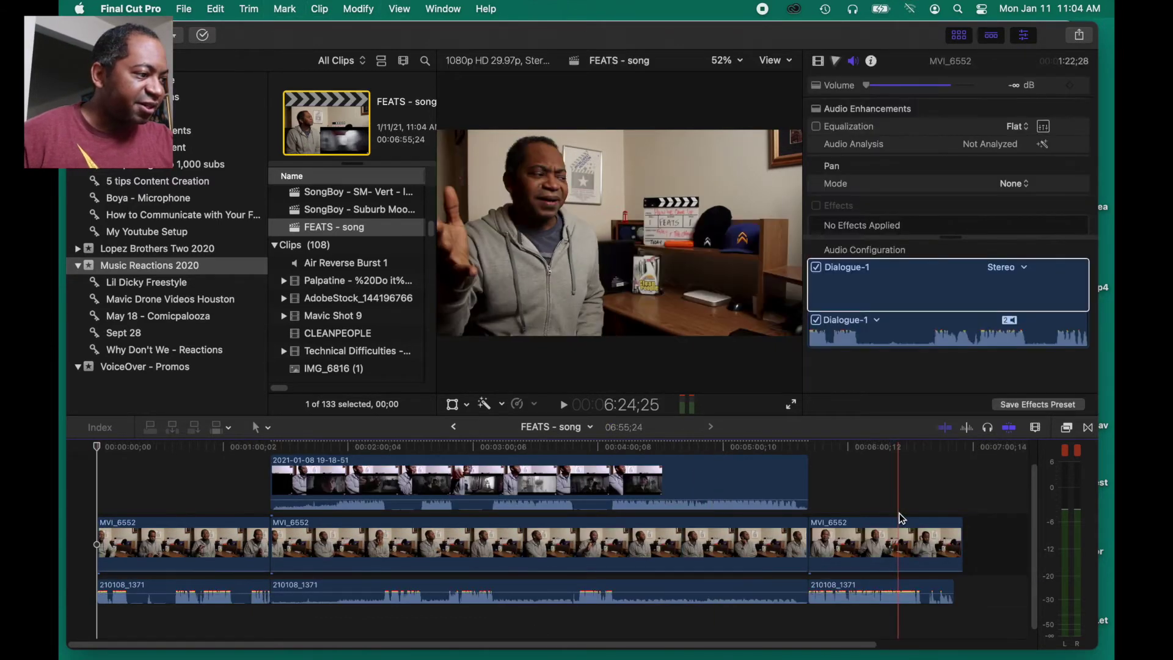
key("space")
key("z")
left_click(903, 512)
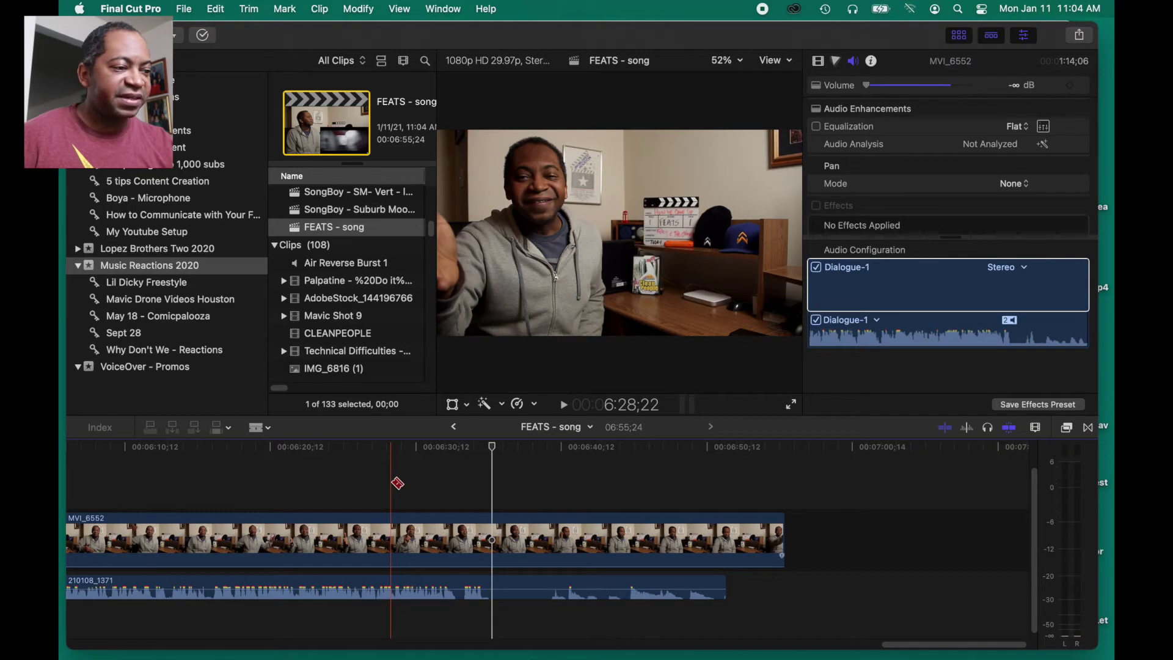
left_click(494, 547)
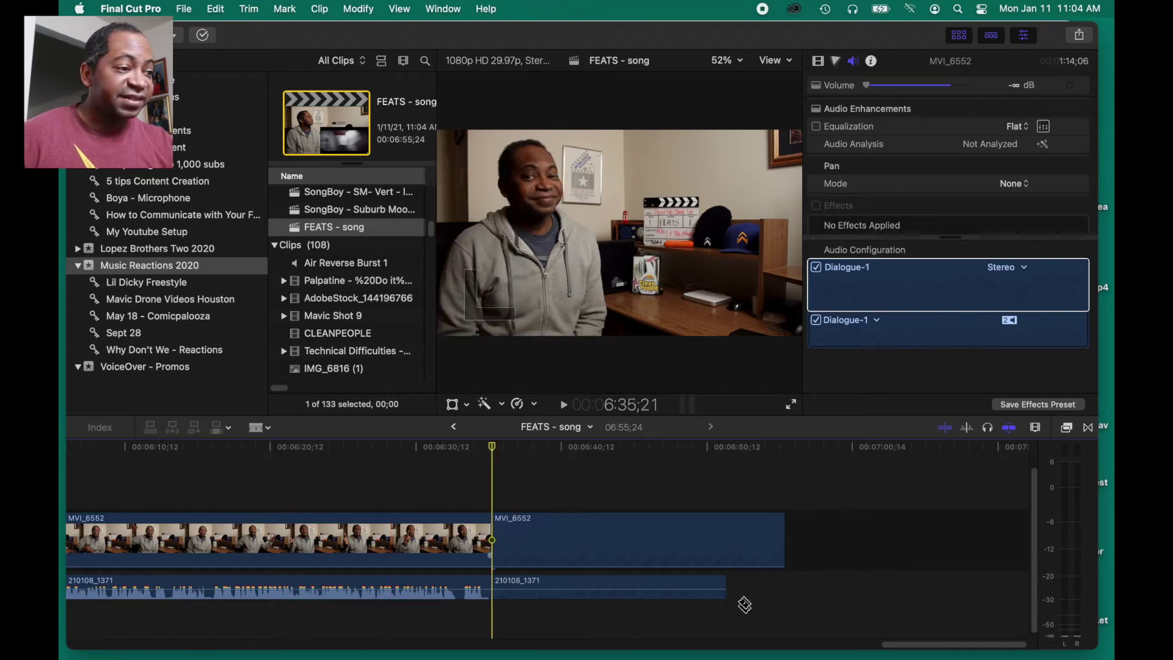
key("a")
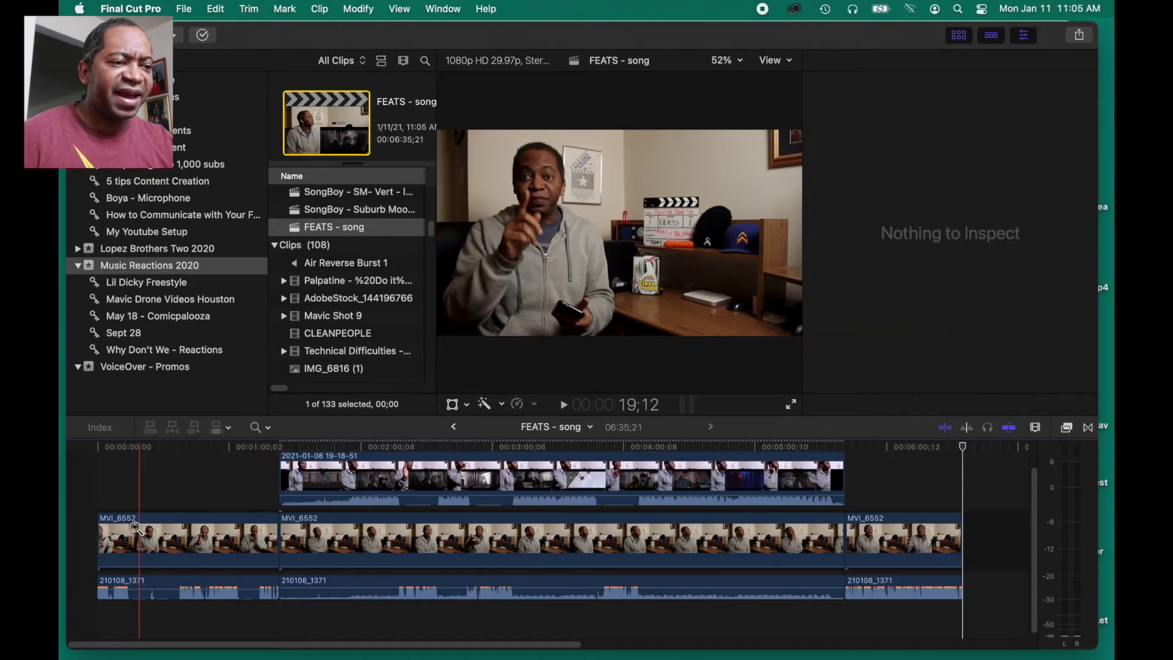
Cut the reaction clip at about 4 and 7 seconds and ripple-delete the piece between
left_click_drag(79, 502, 273, 538)
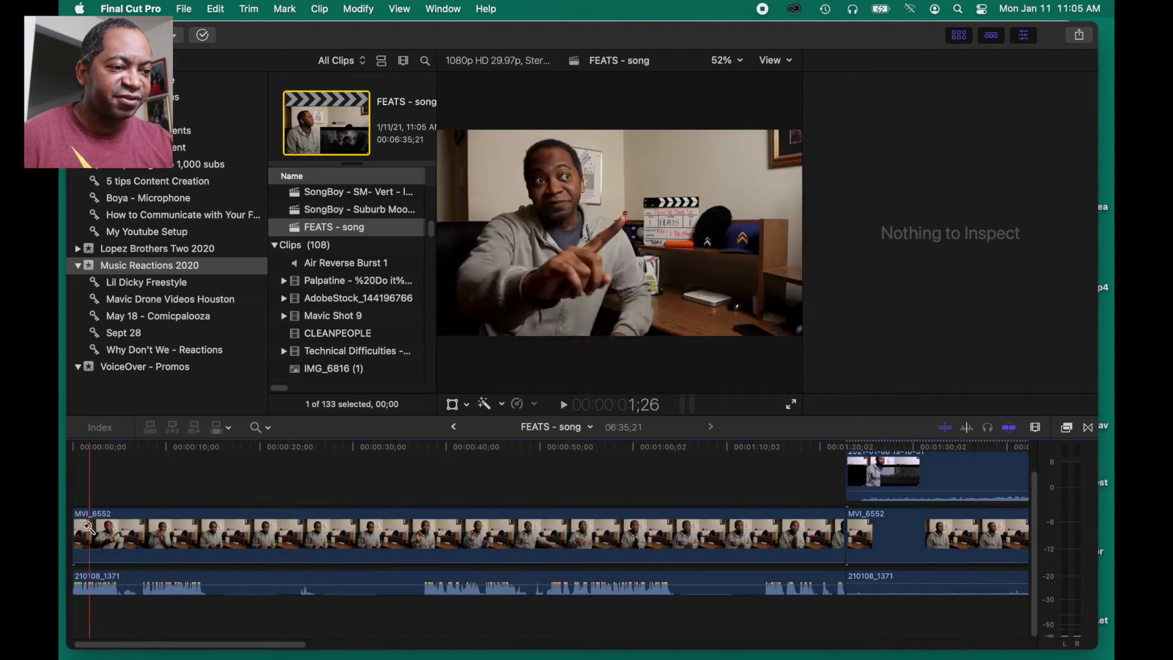
key("space")
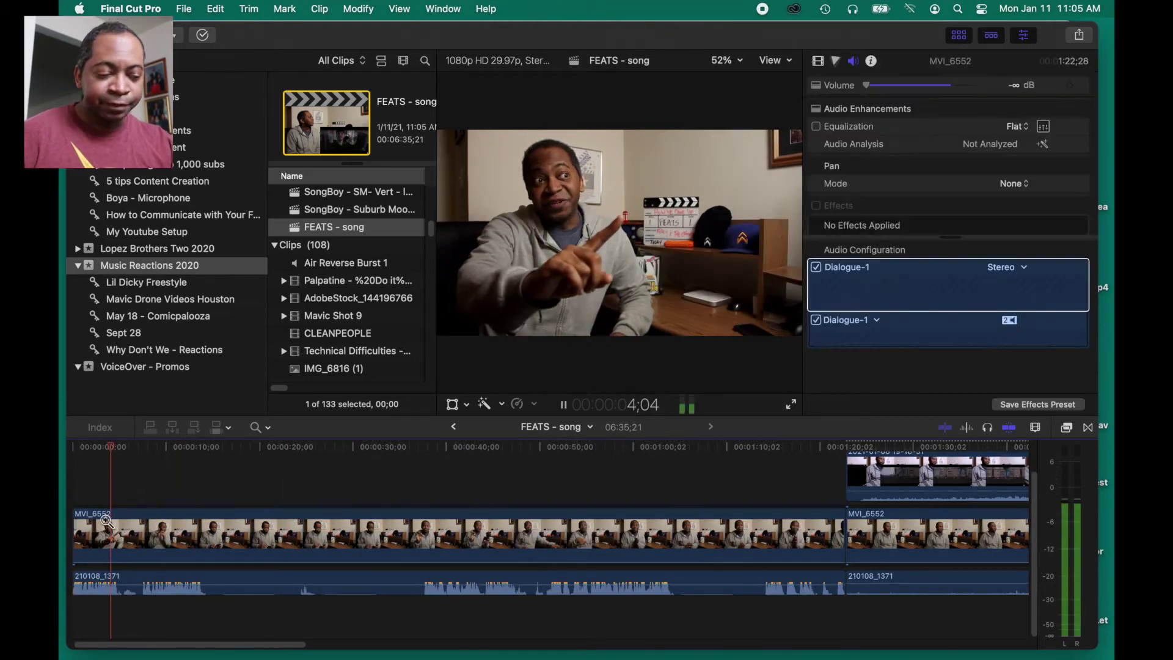
key("space")
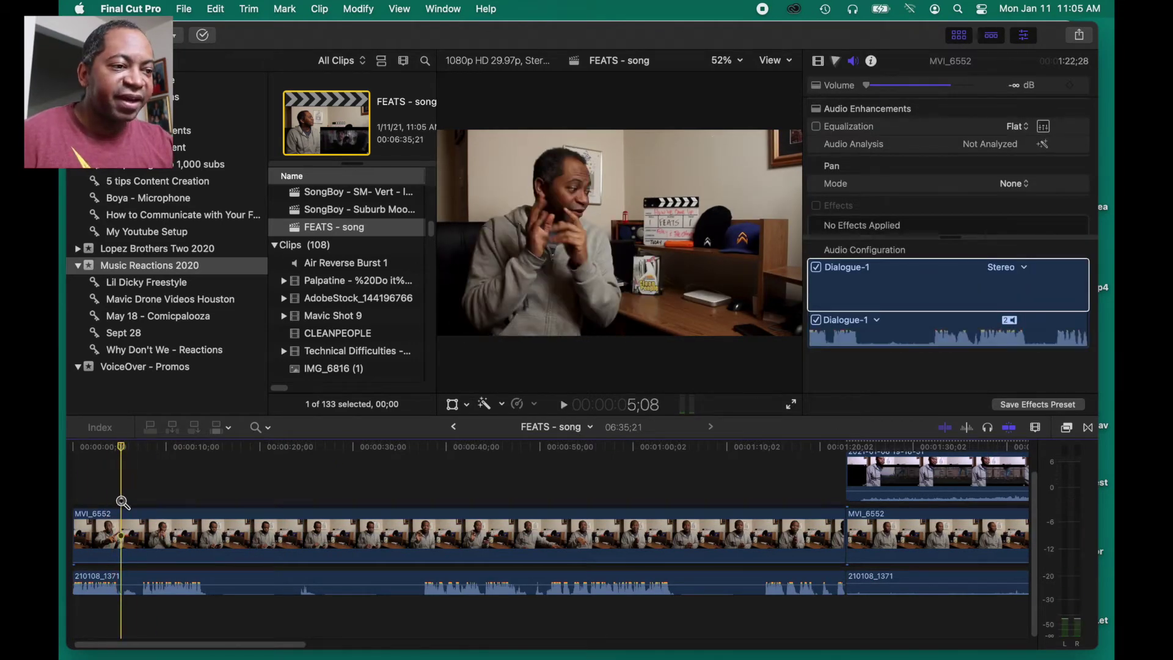
left_click_drag(92, 452, 227, 602)
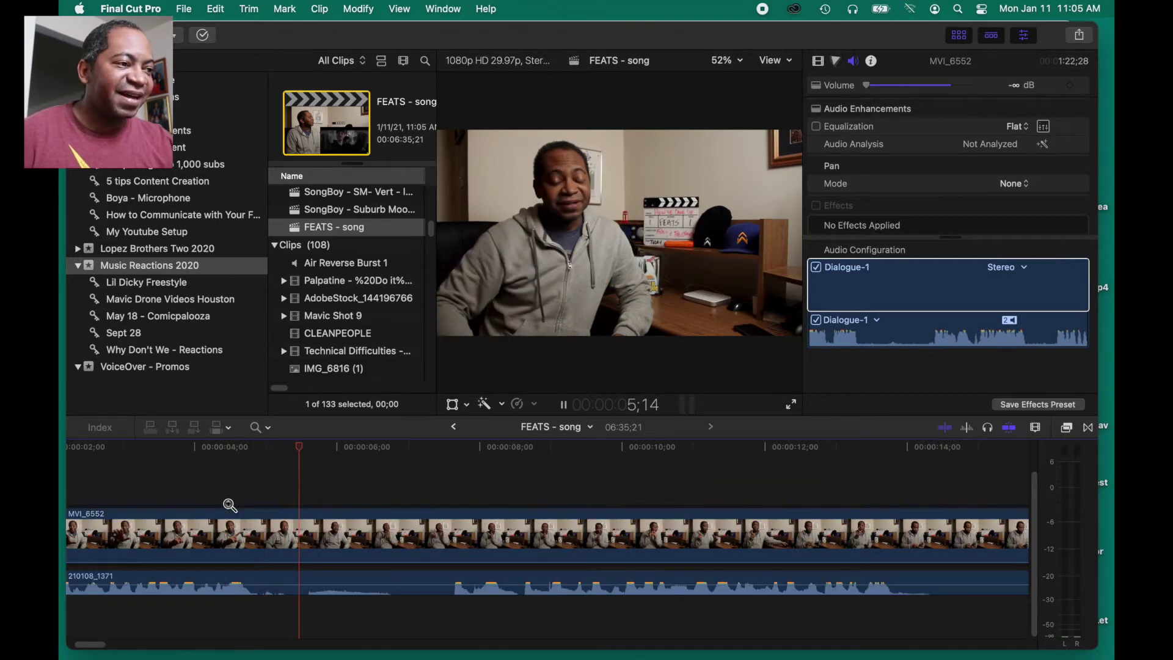
key("a")
left_click(263, 537)
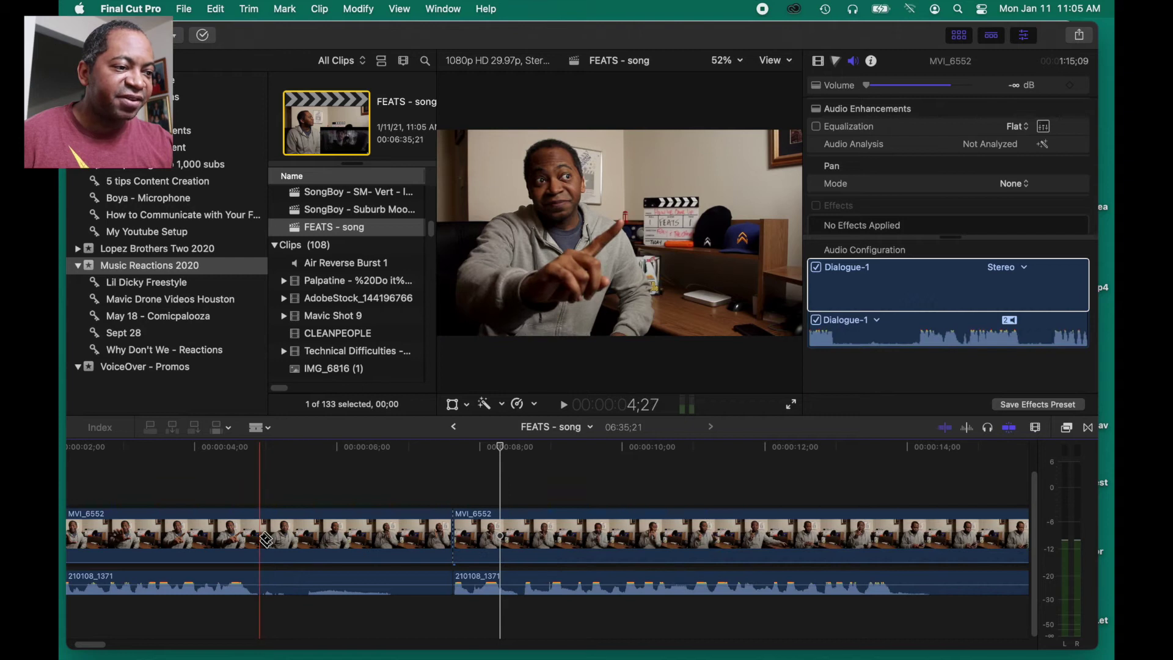
left_click(266, 539)
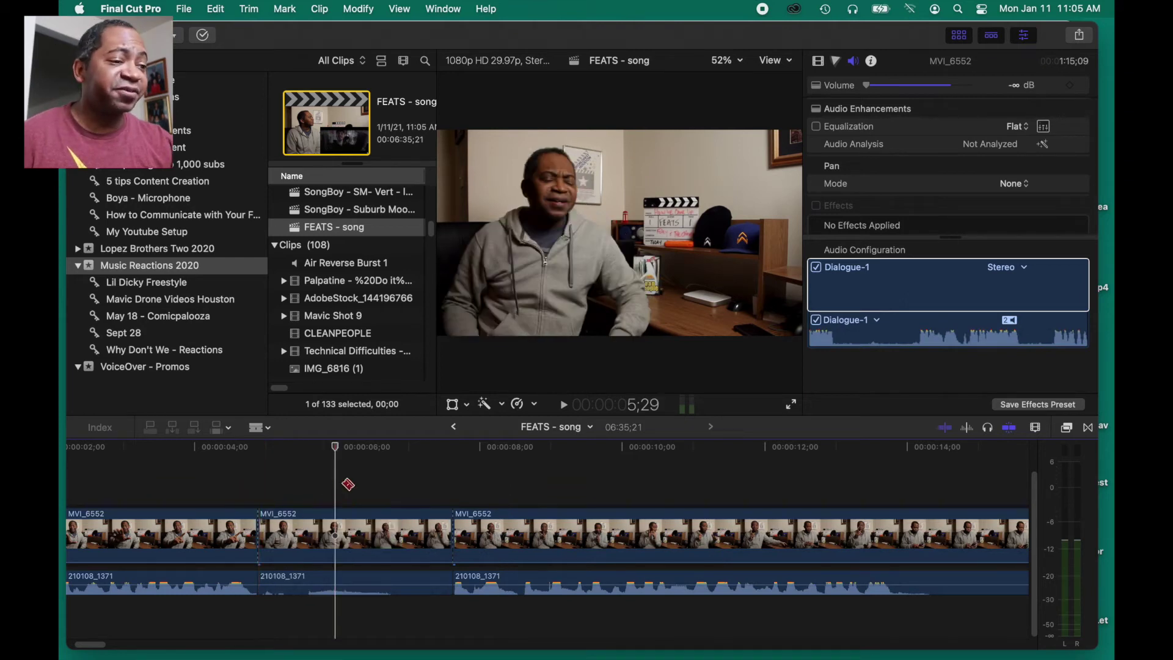
left_click_drag(344, 482, 360, 608)
key("Delete")
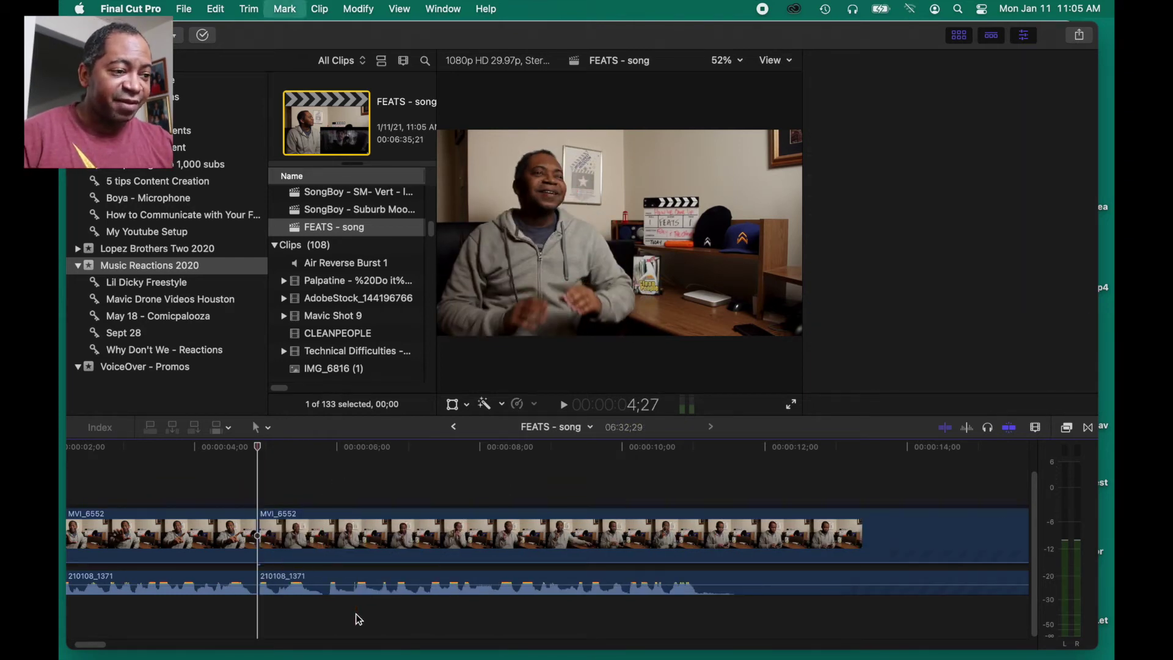
key("shift+z")
Split the reaction clip at about 10 seconds and remove the middle segment
key("z")
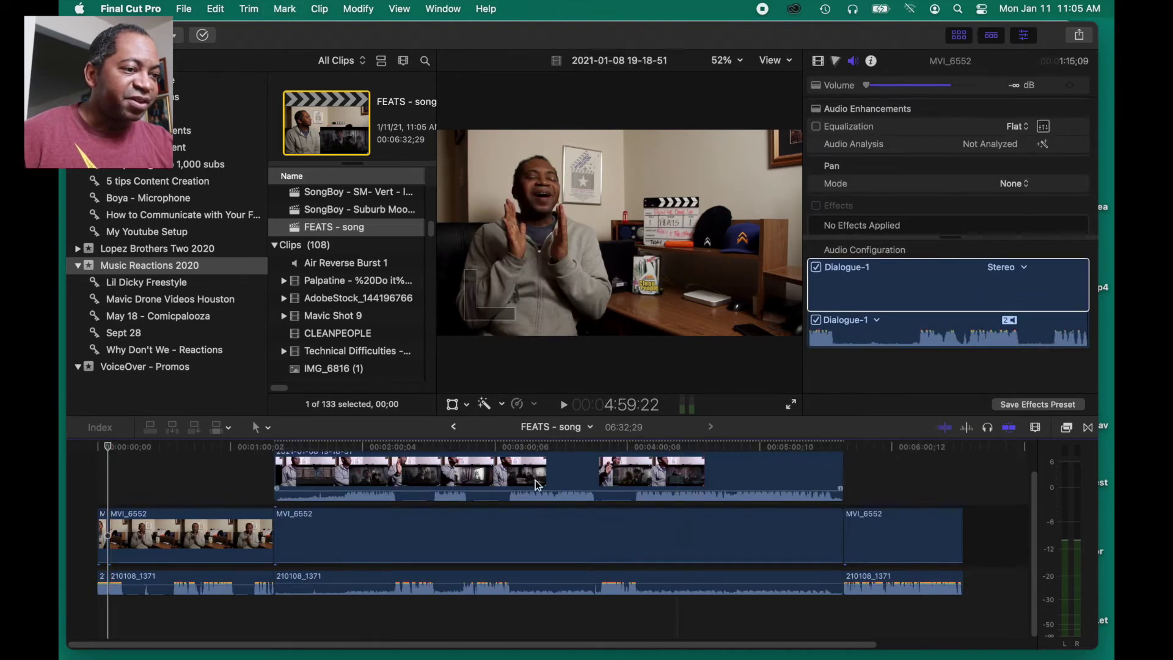
left_click_drag(116, 520, 337, 610)
left_click_drag(160, 511, 785, 546)
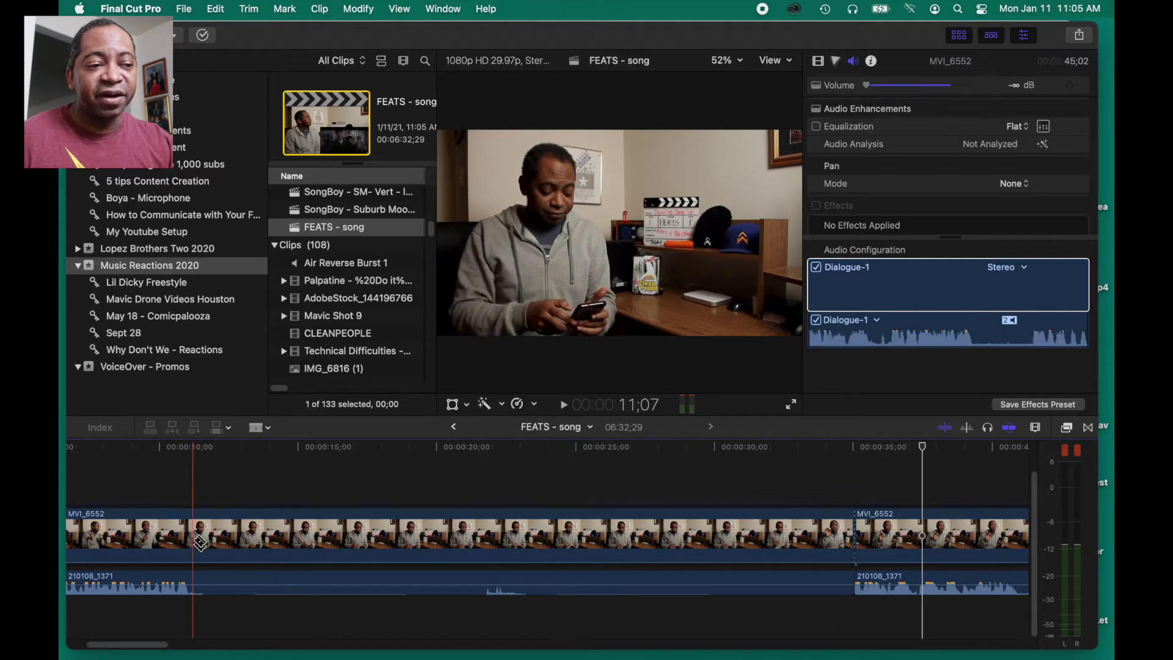
key("super+b")
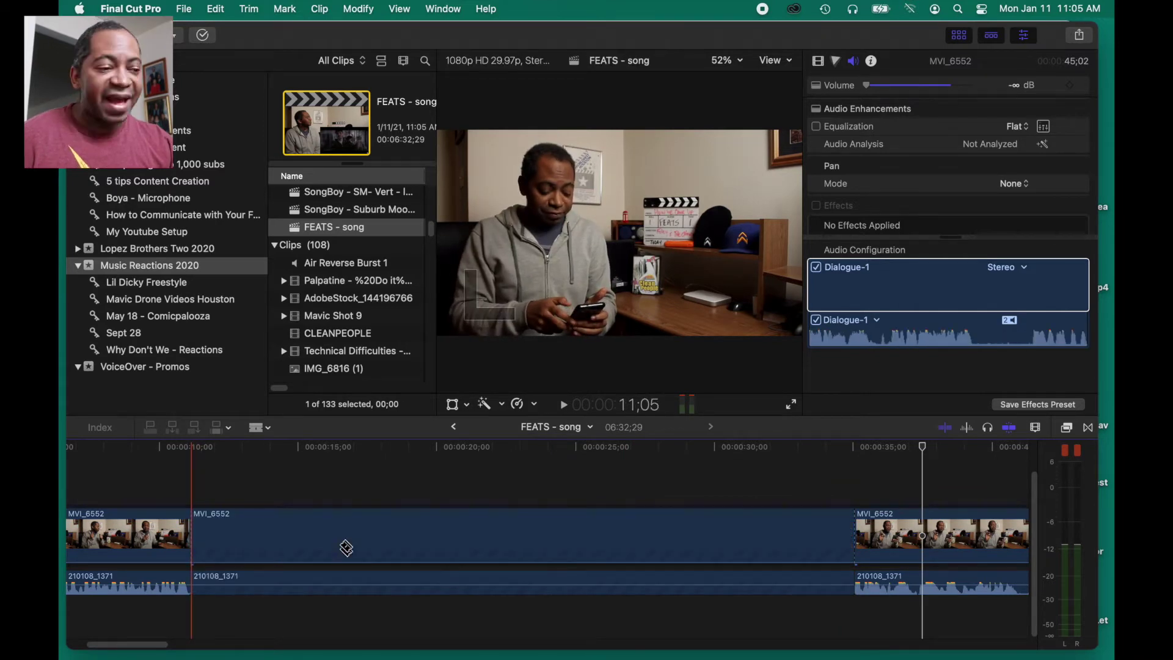
key("c")
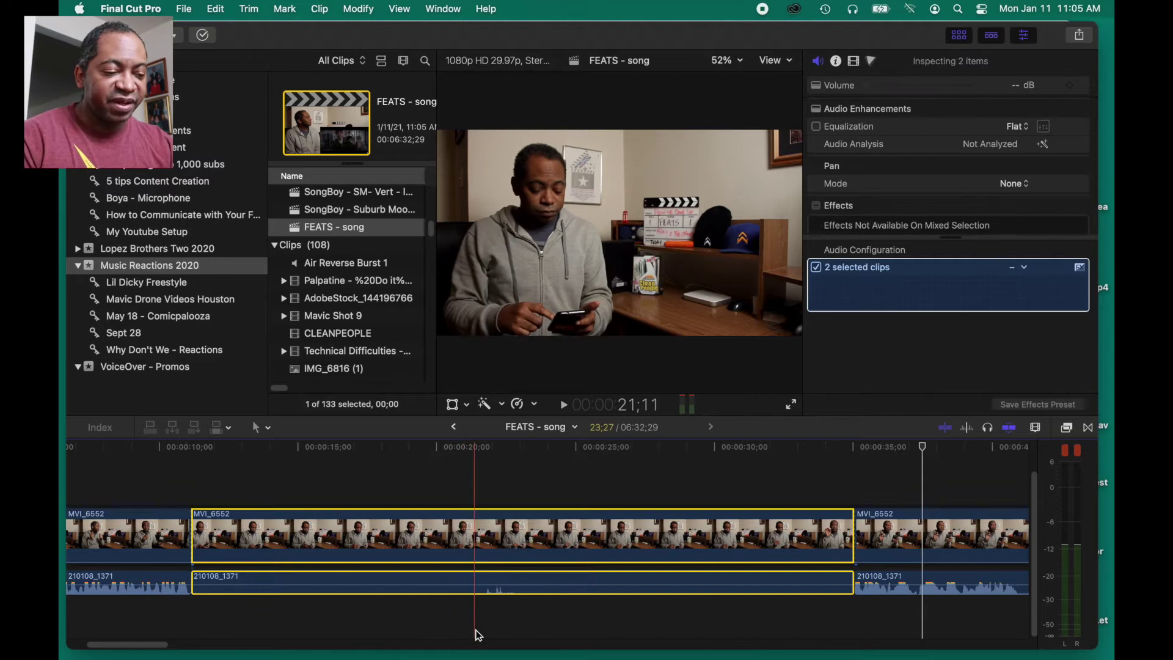
key("Delete")
key("super+minus")
Split MVI_6552 and its audio near 31;14 and ripple-delete the following section
key("super+4")
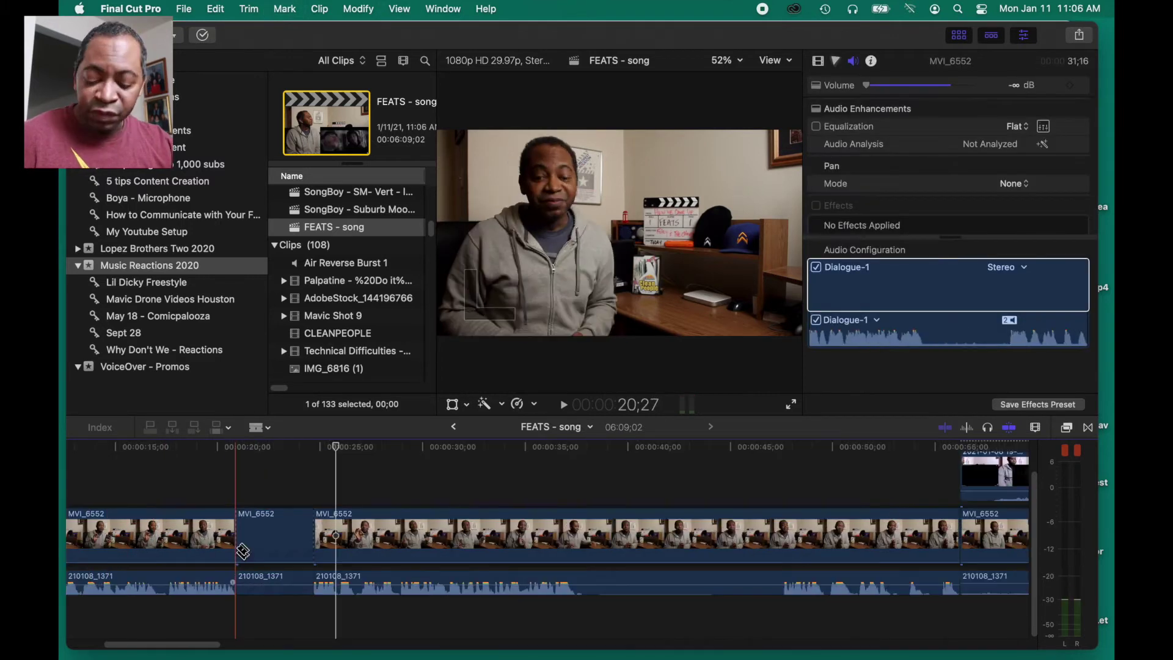
left_click(272, 531)
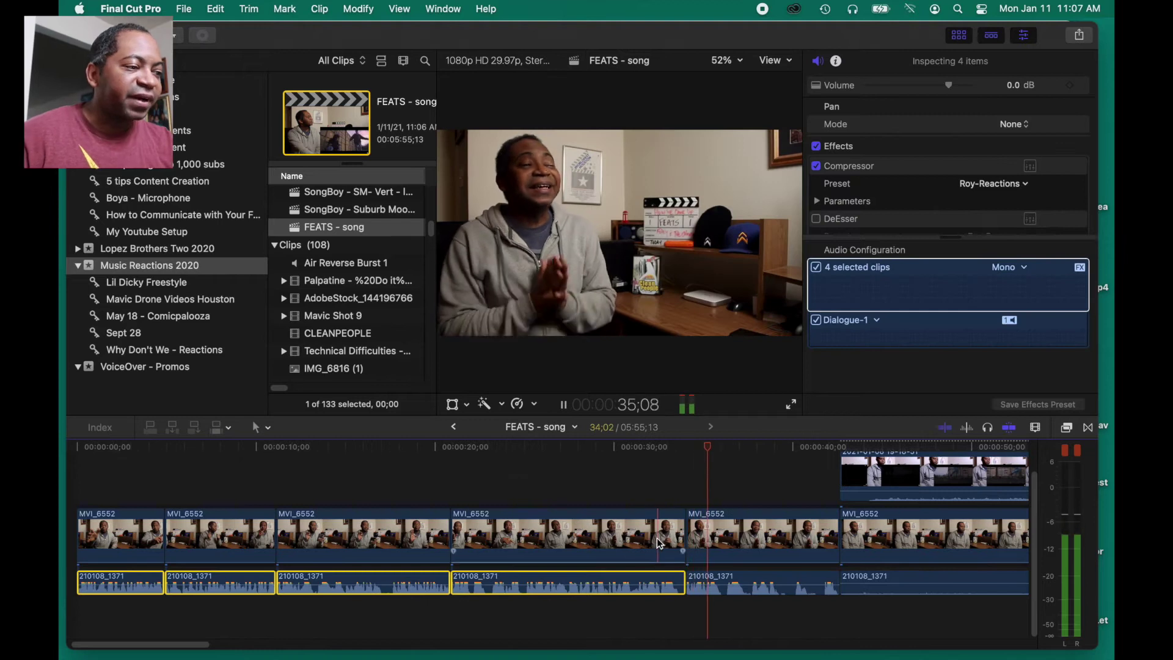
key("space")
key("z")
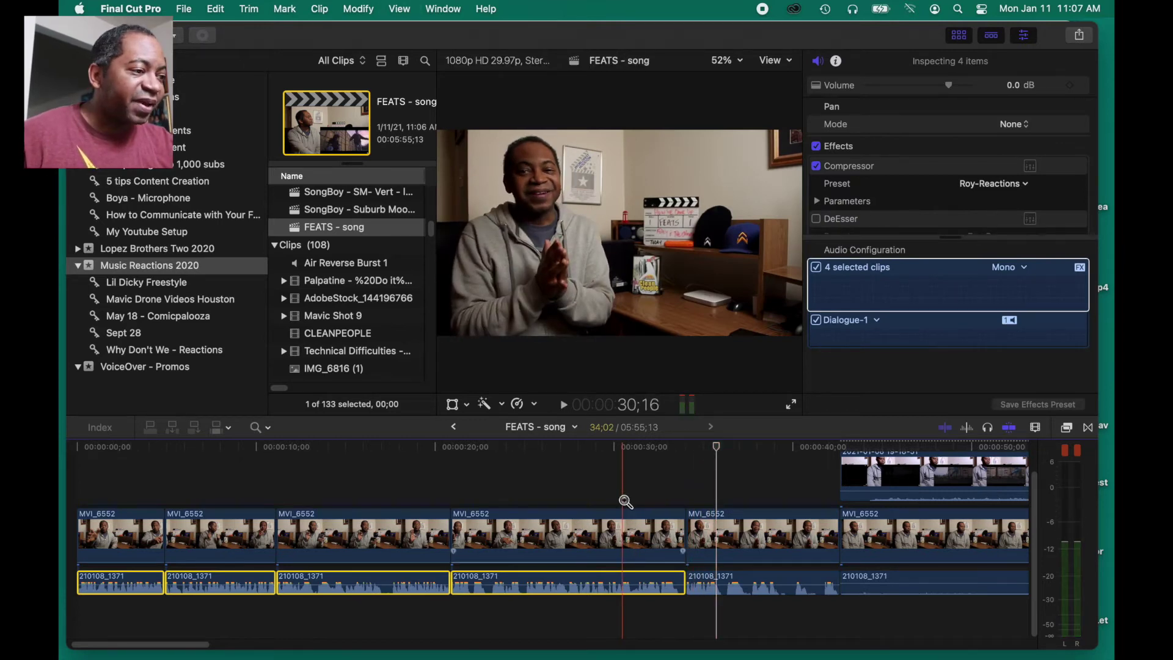
left_click(617, 494)
key("z")
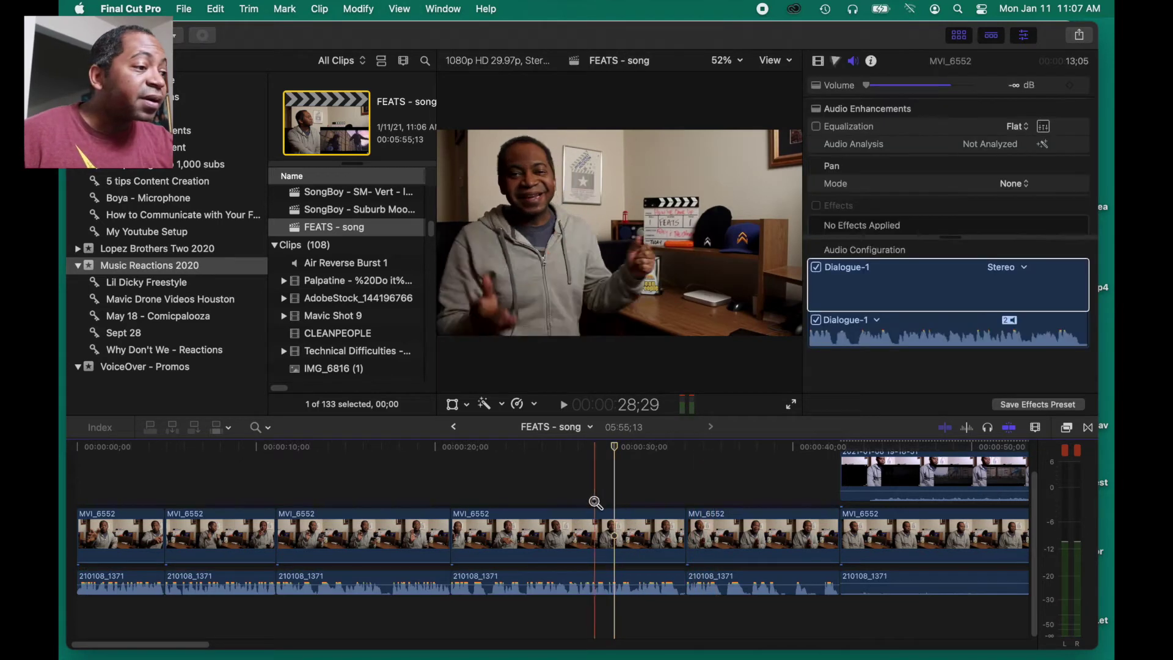
left_click_drag(615, 498, 799, 602)
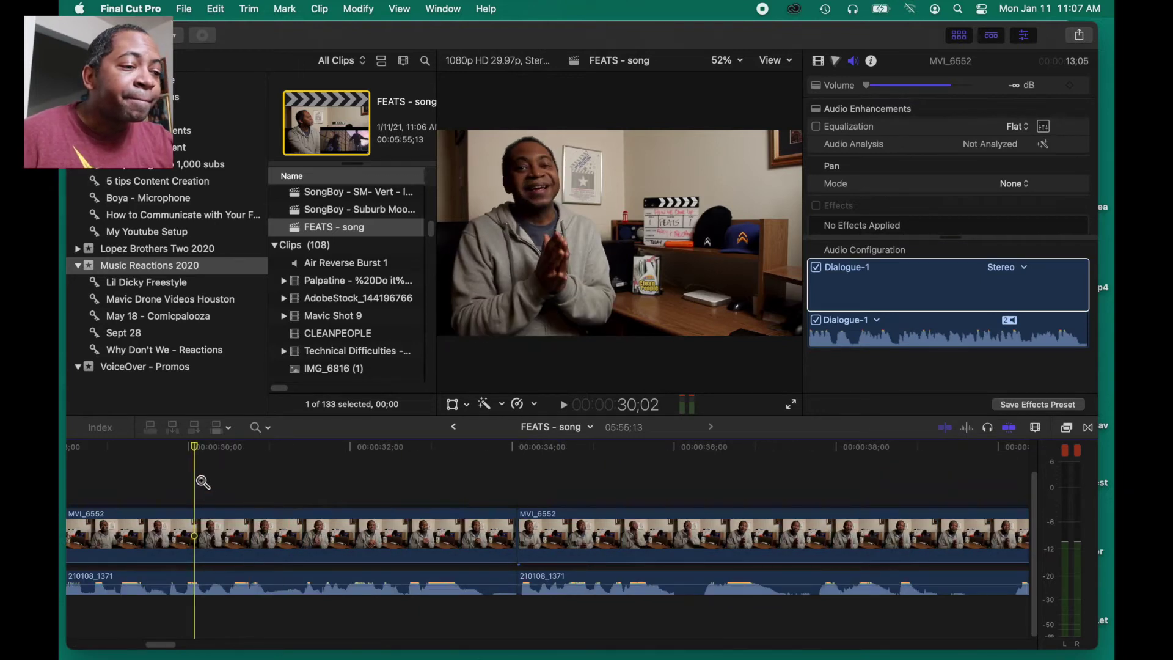
key("space")
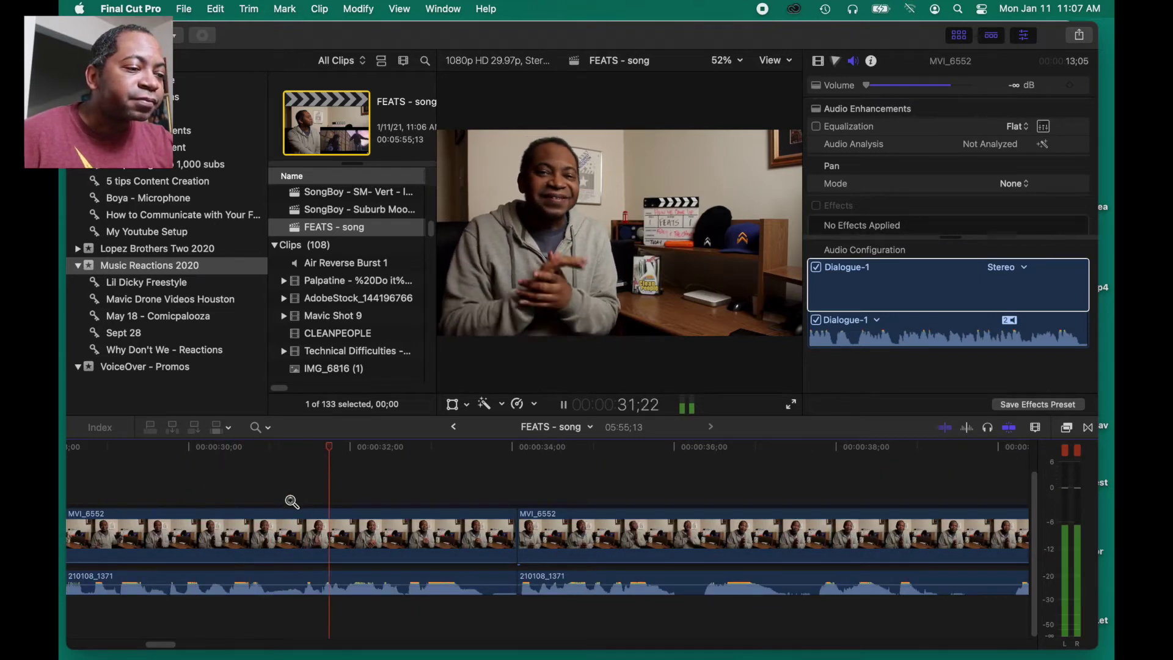
key("space")
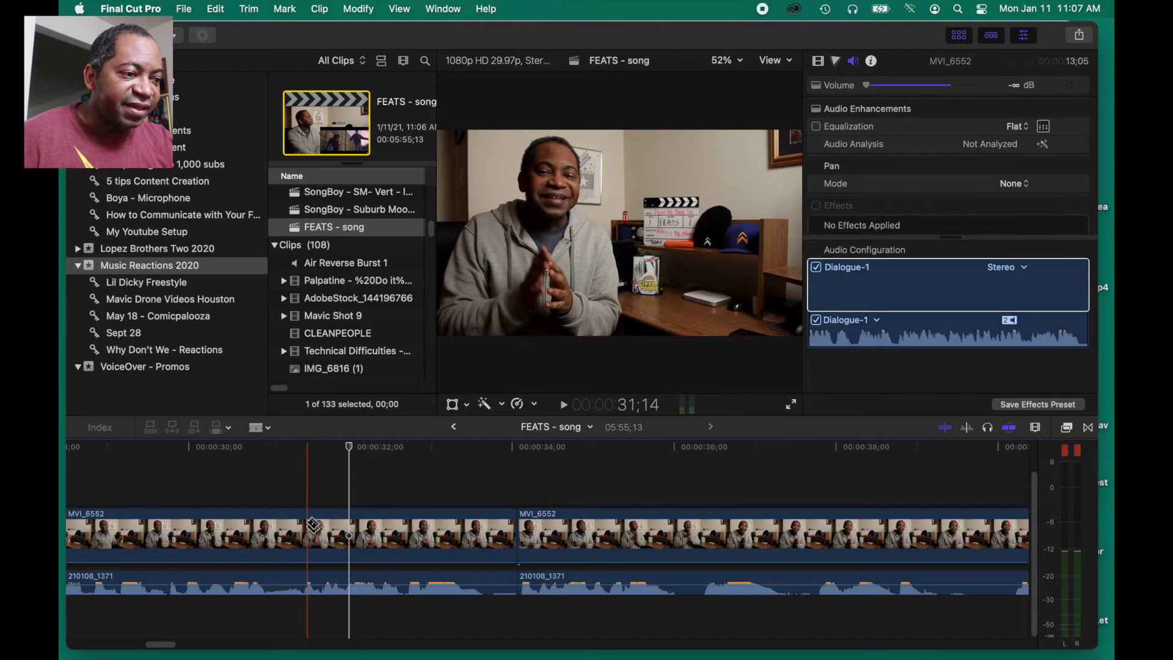
left_click(305, 527)
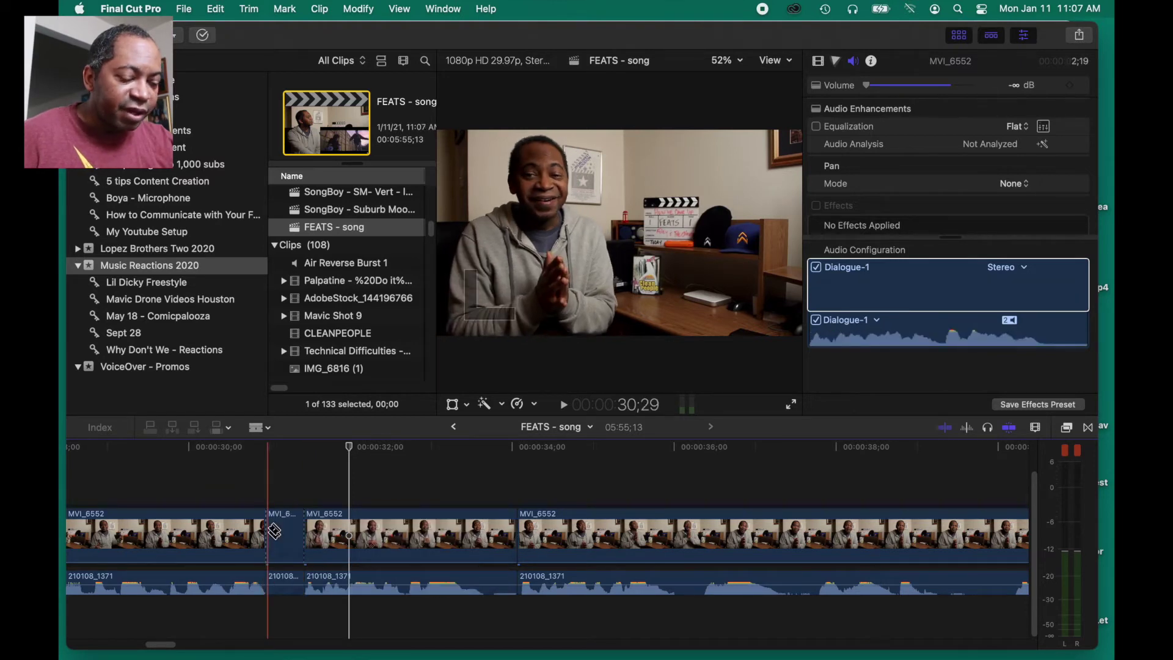
key("a")
left_click_drag(289, 500, 505, 605)
key("Delete")
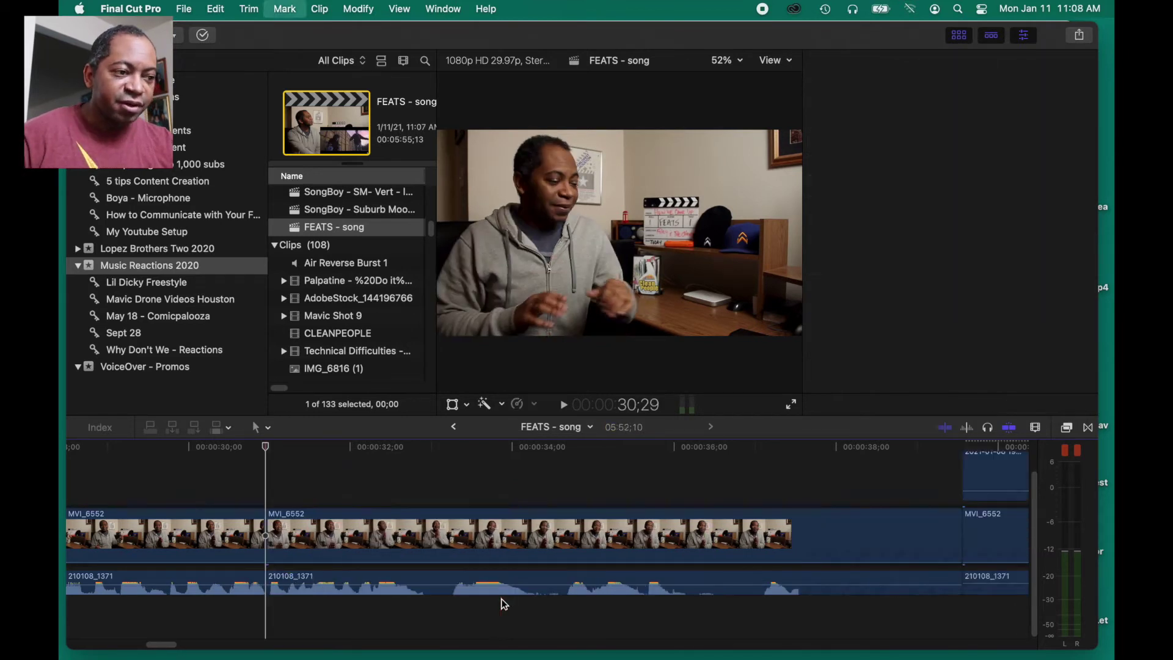
Extend the first MVI_6552 clip's picture past the edit near 31 seconds
key("space")
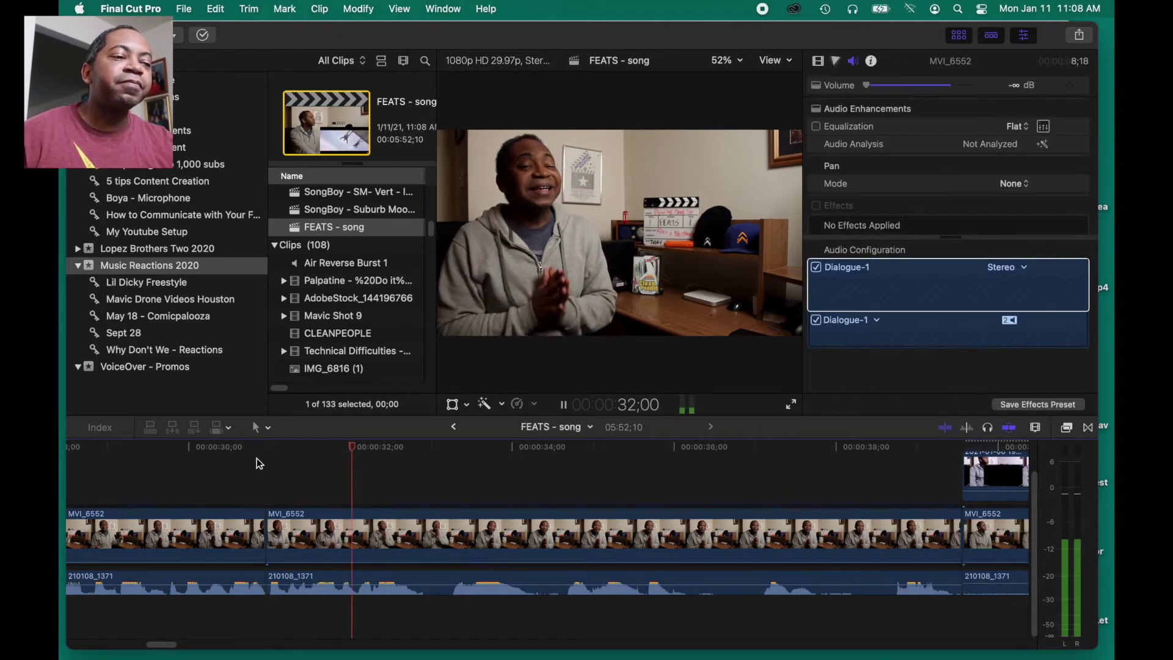
left_click(227, 462)
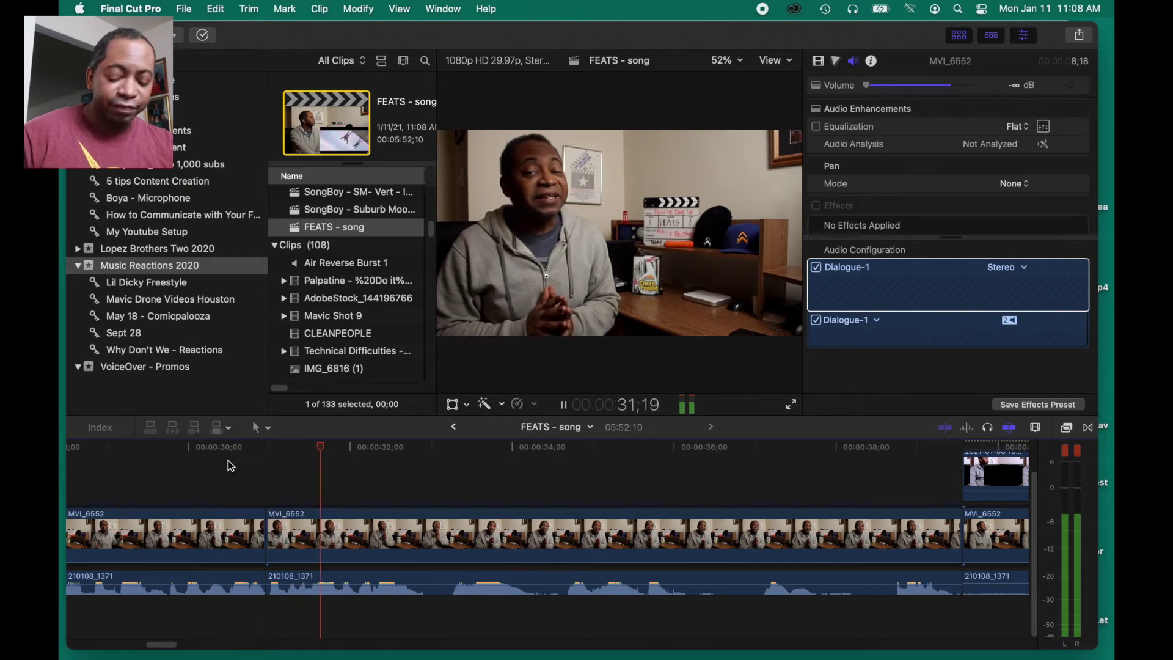
key("space")
key("z")
left_click_drag(300, 582, 300, 583)
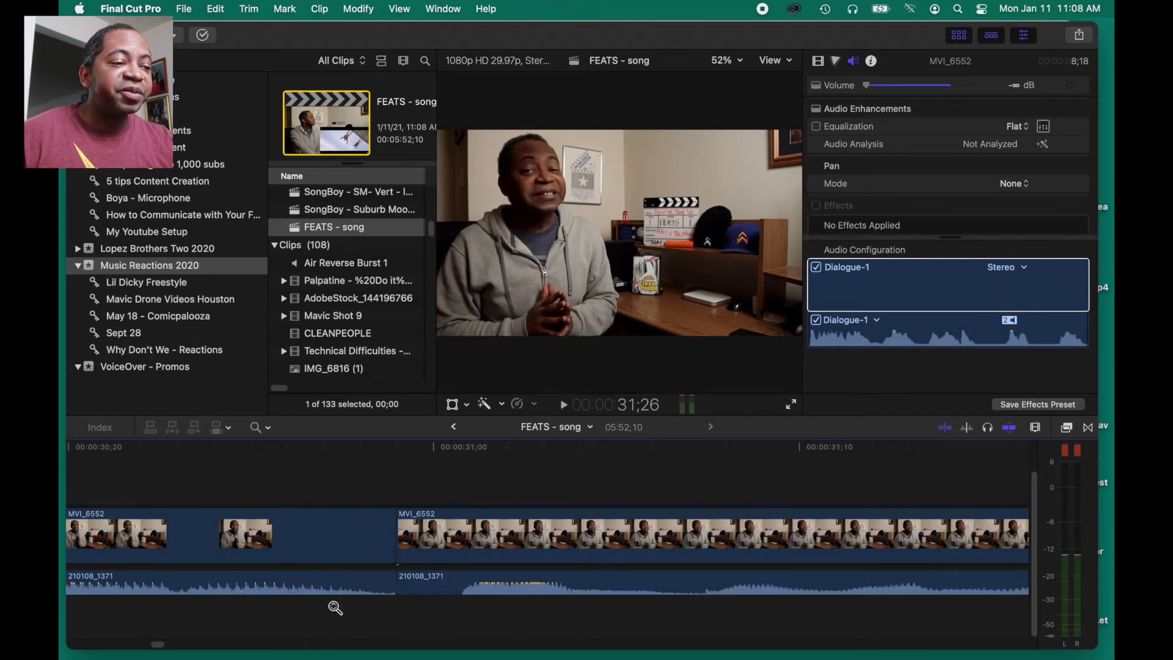
key("a")
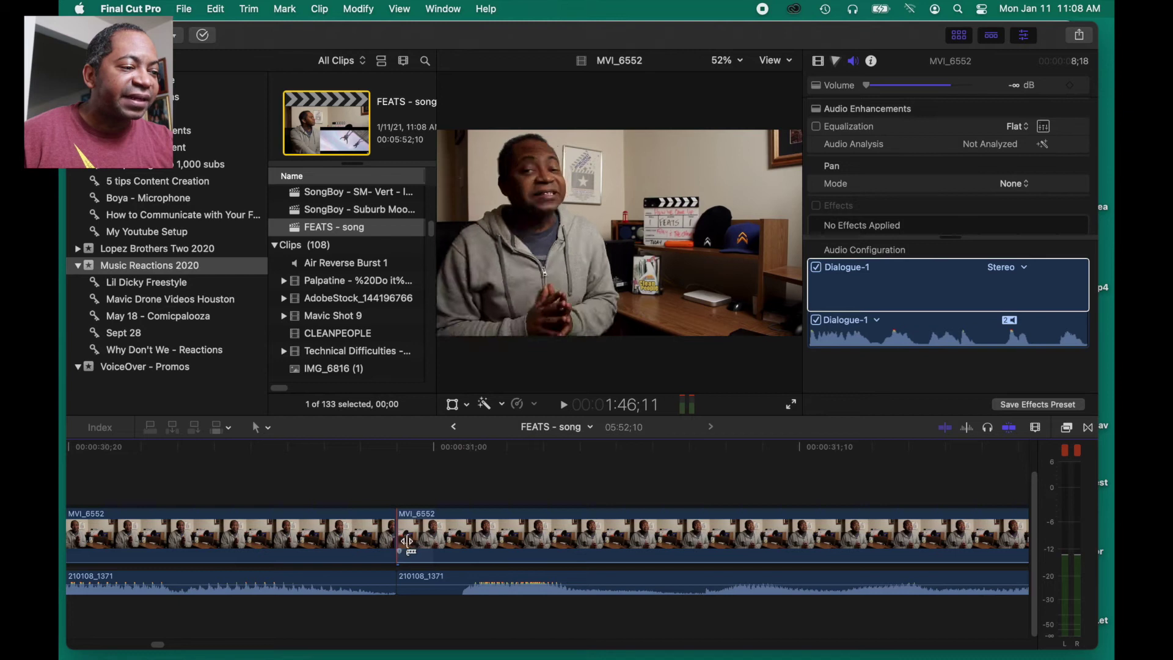
left_click_drag(406, 541, 471, 541)
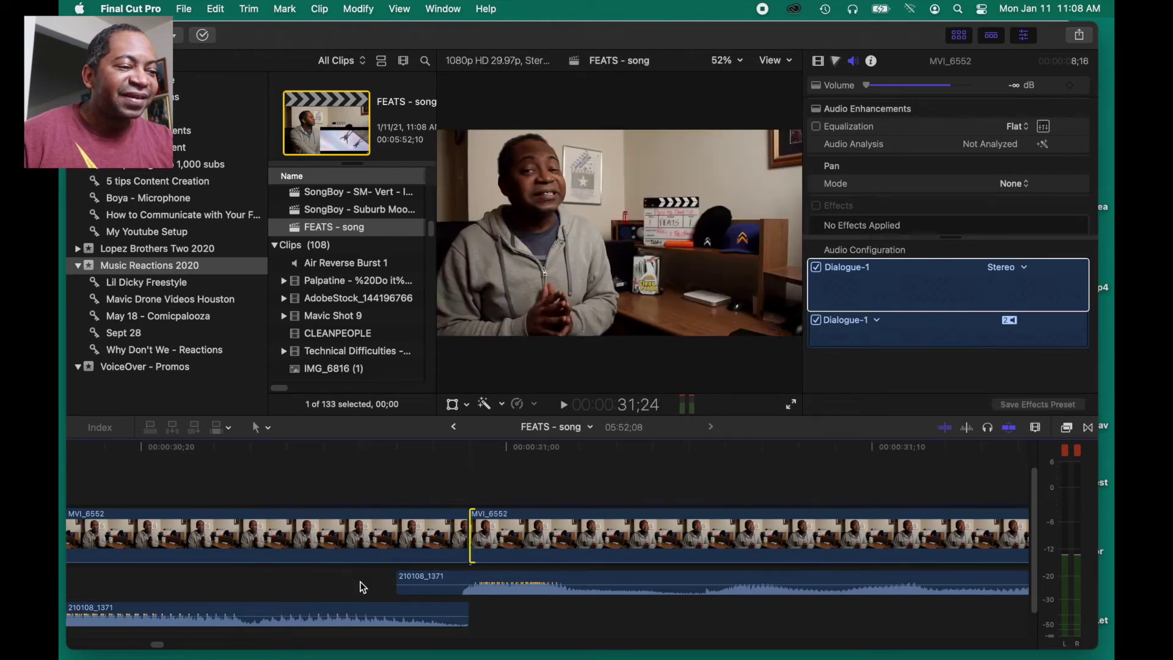
key("shift+z")
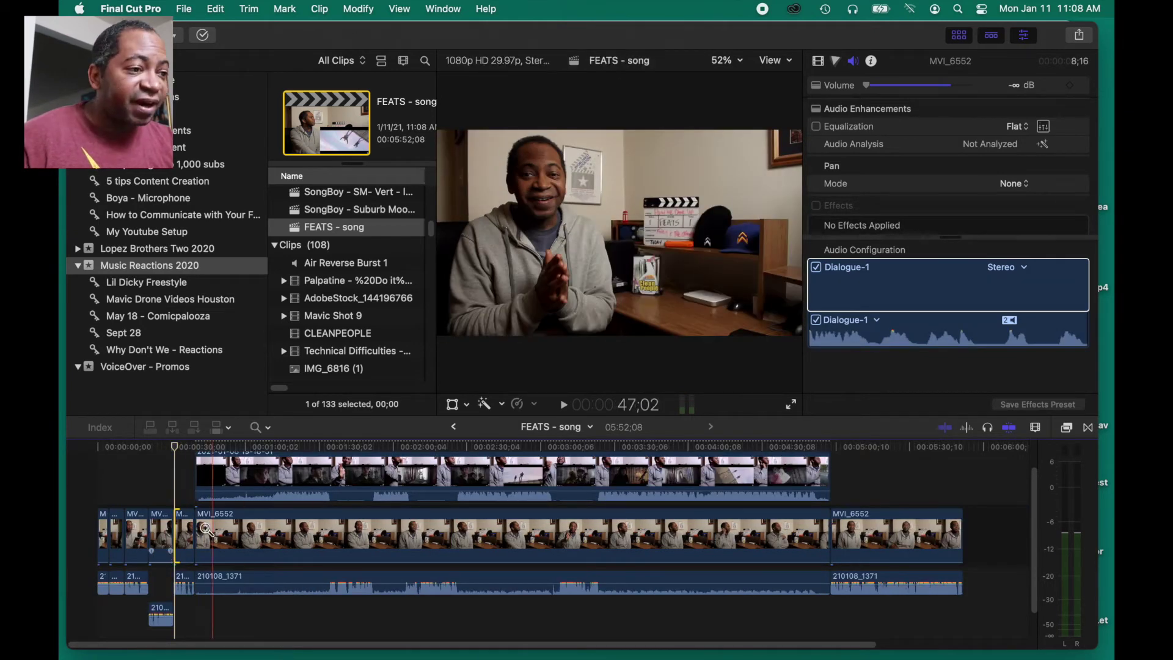
Blade all lanes where the music video starts and move the 2021-01-08 clip about 32 seconds earlier
left_click_drag(149, 611, 379, 496)
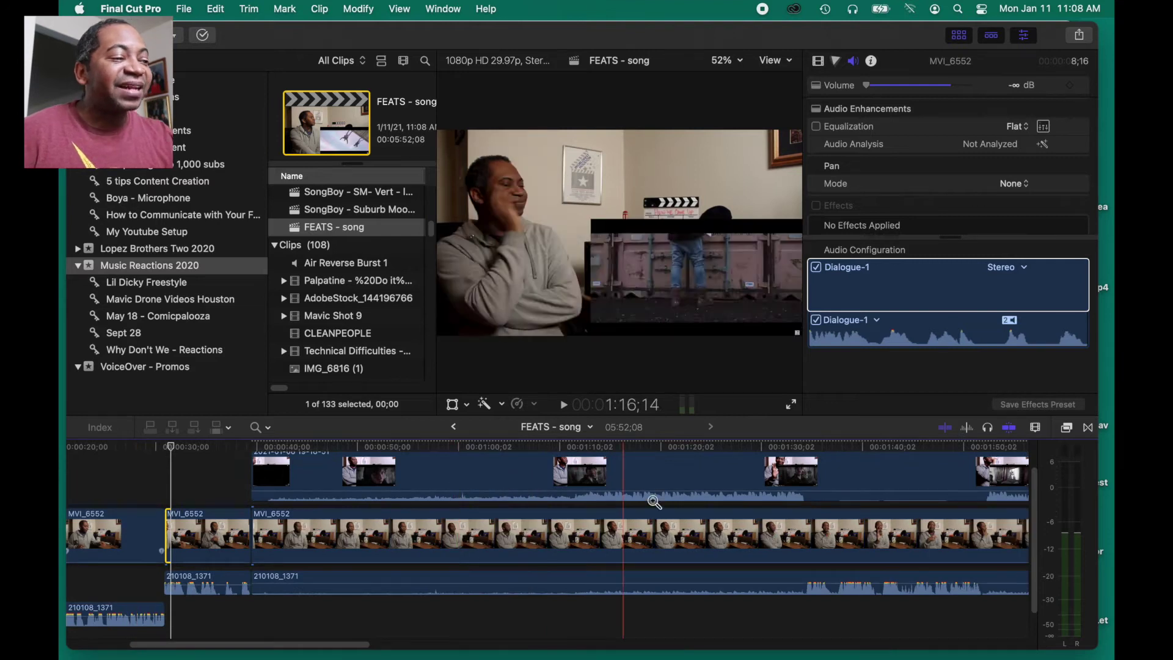
key("space")
key("shift+super+b")
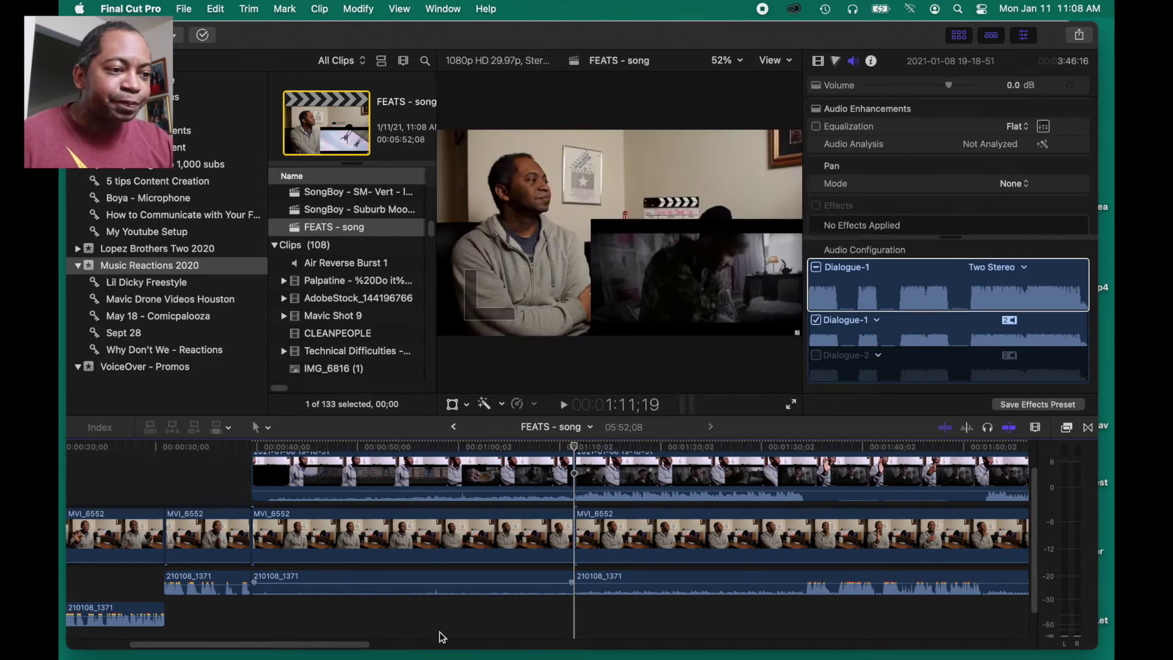
key("a")
scroll(423, 559, "up", 3)
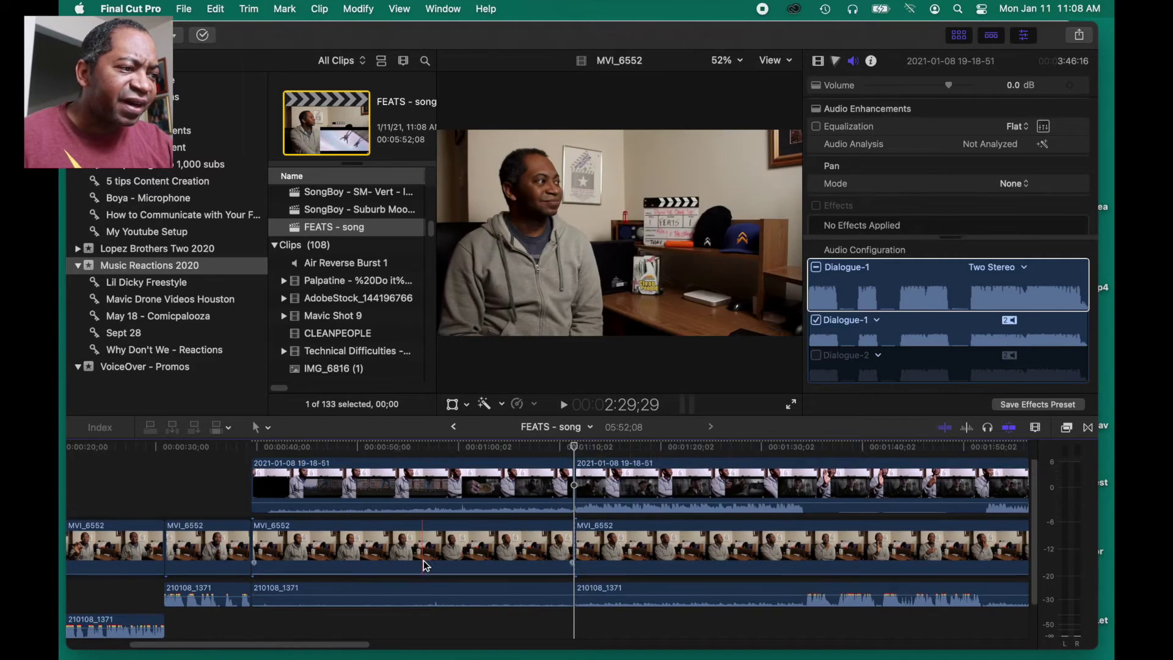
left_click_drag(529, 519, 201, 521)
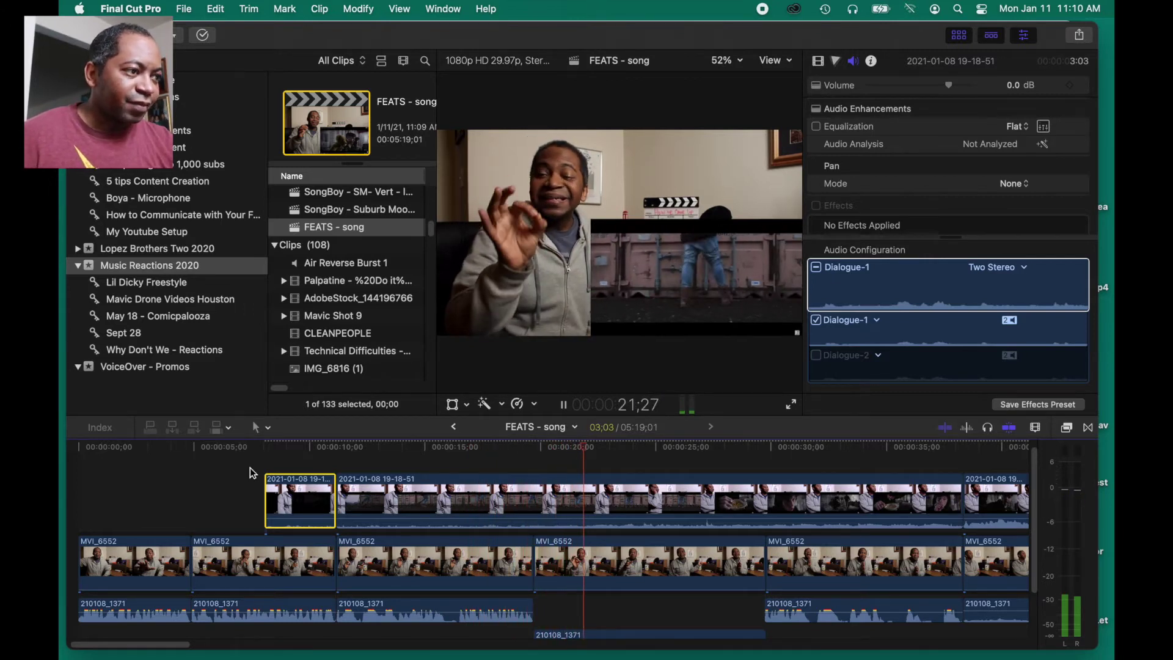
Ripple-trim the MVI_6552 edit near 4:25 about 11 seconds earlier
key("space")
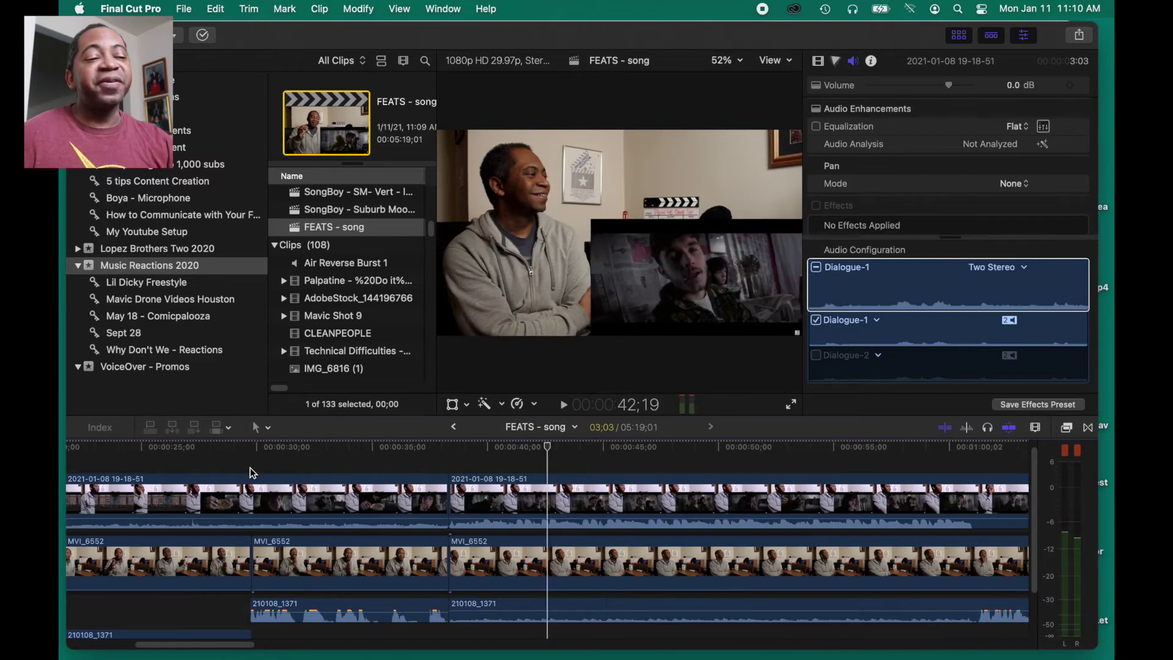
key("shift+z")
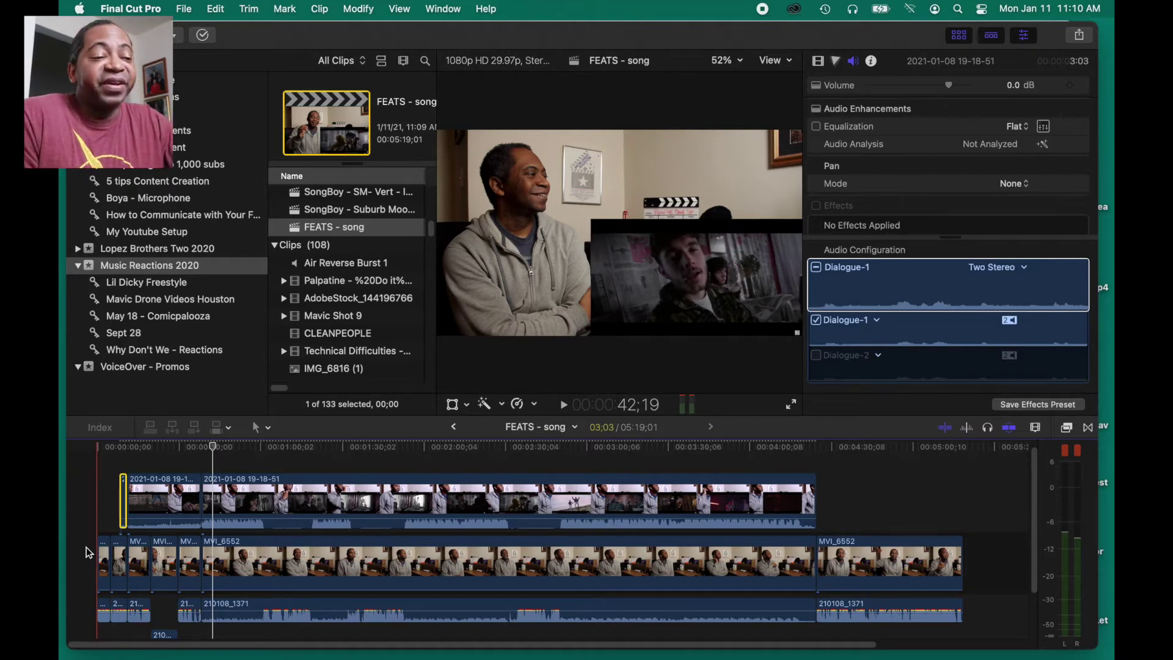
key("z")
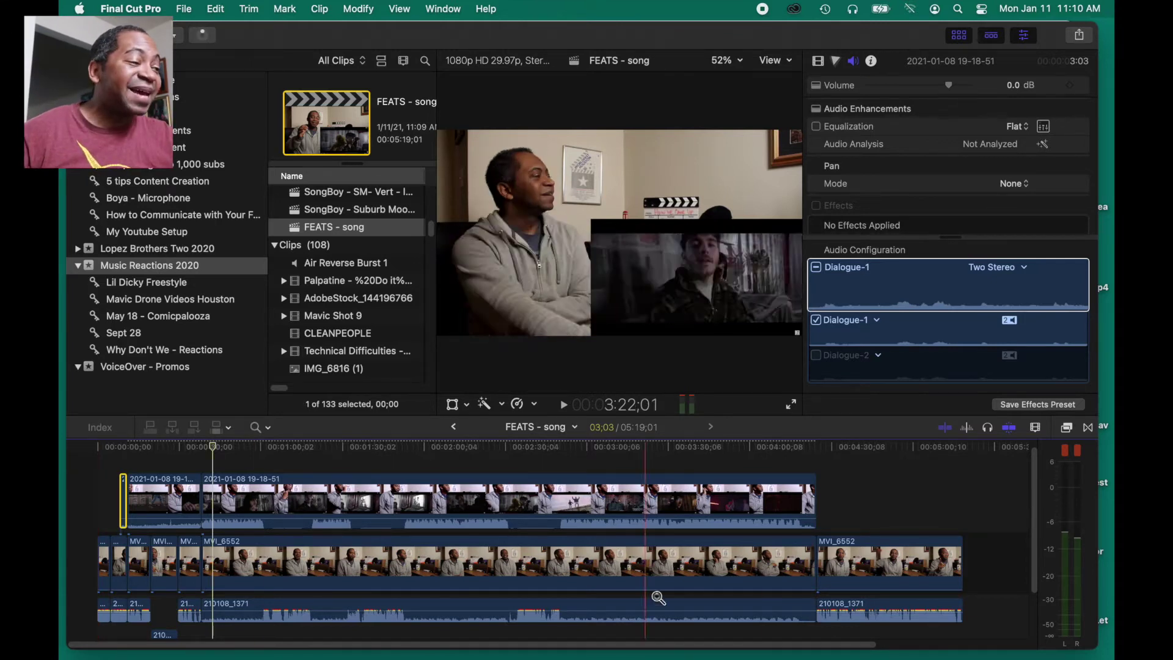
left_click_drag(759, 510, 862, 553)
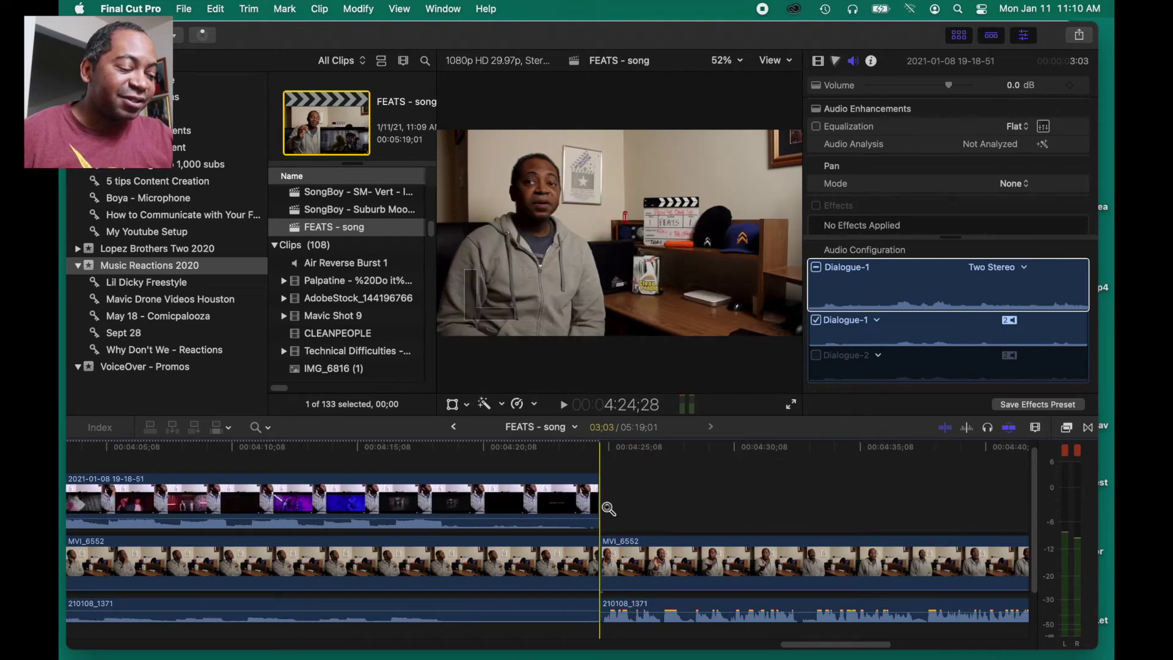
key("super+minus")
key("a")
left_click_drag(594, 562, 415, 565)
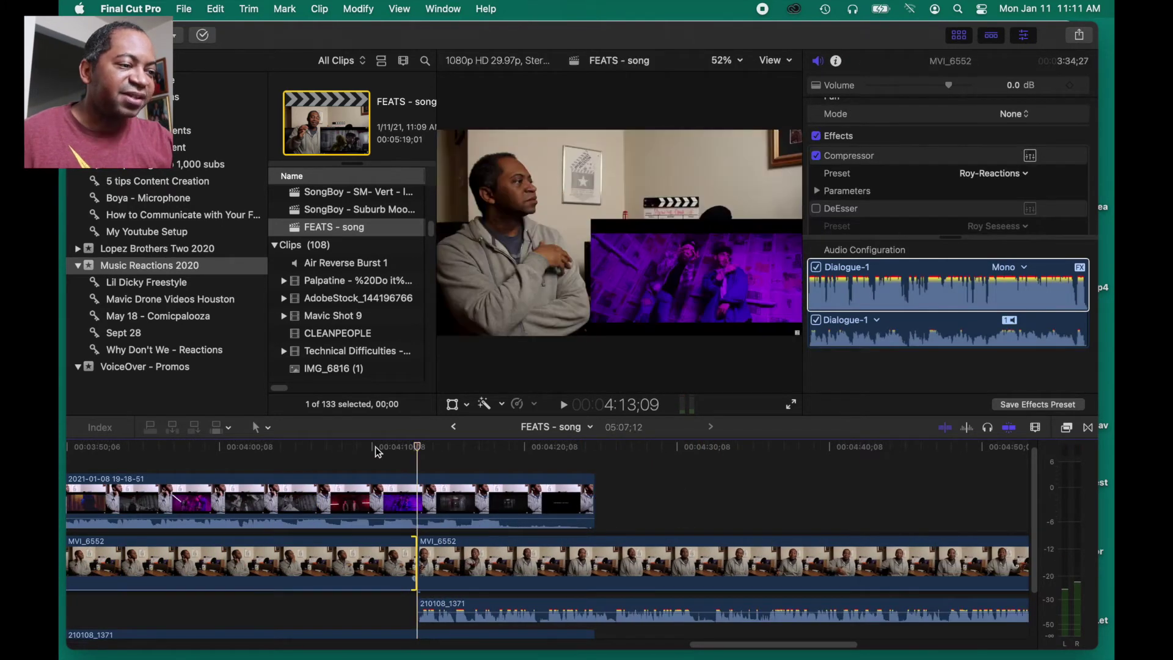
key("space")
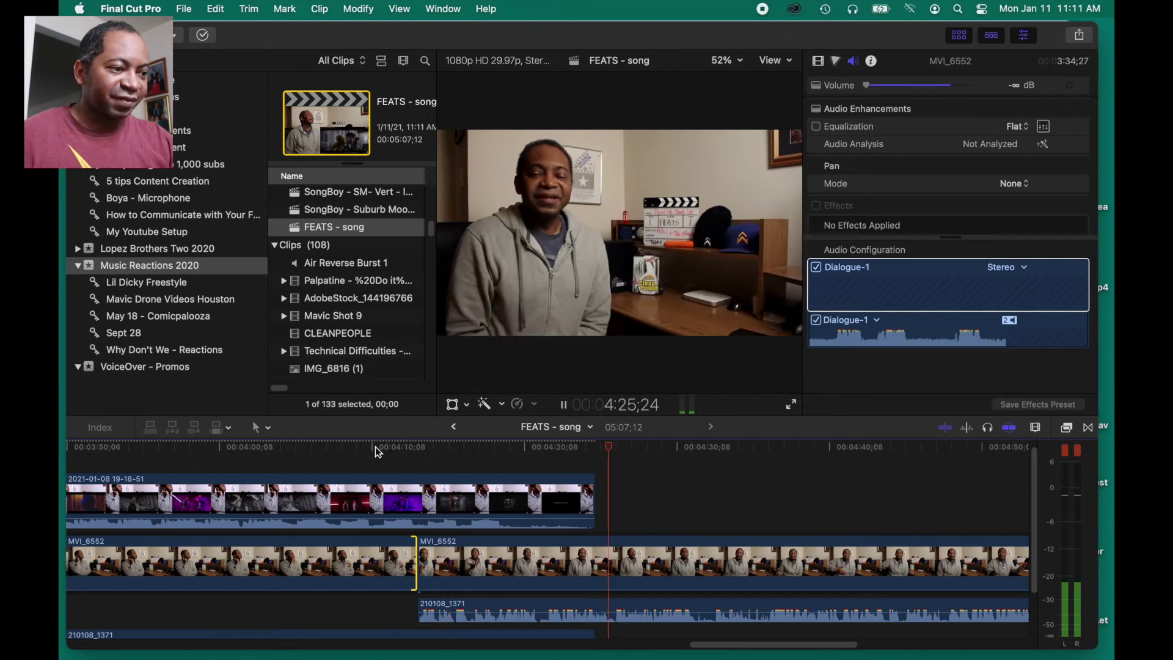
key("shift+z")
key("space")
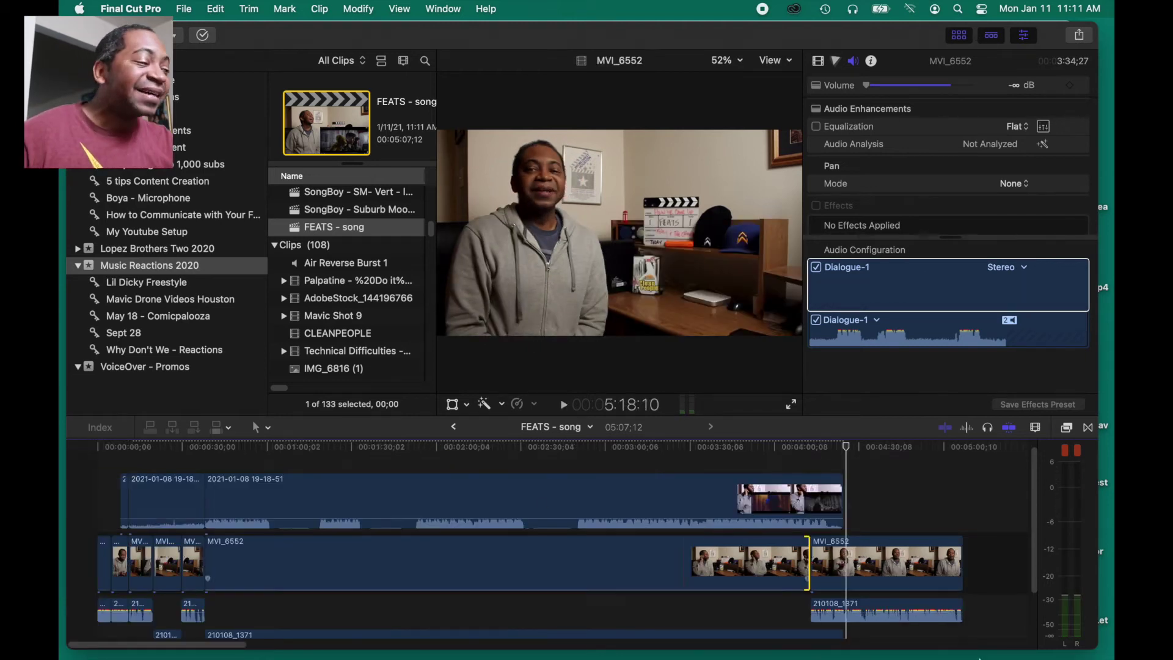
Shorten the 210108_1371 audio so it ends at the trimmed edit
key("z")
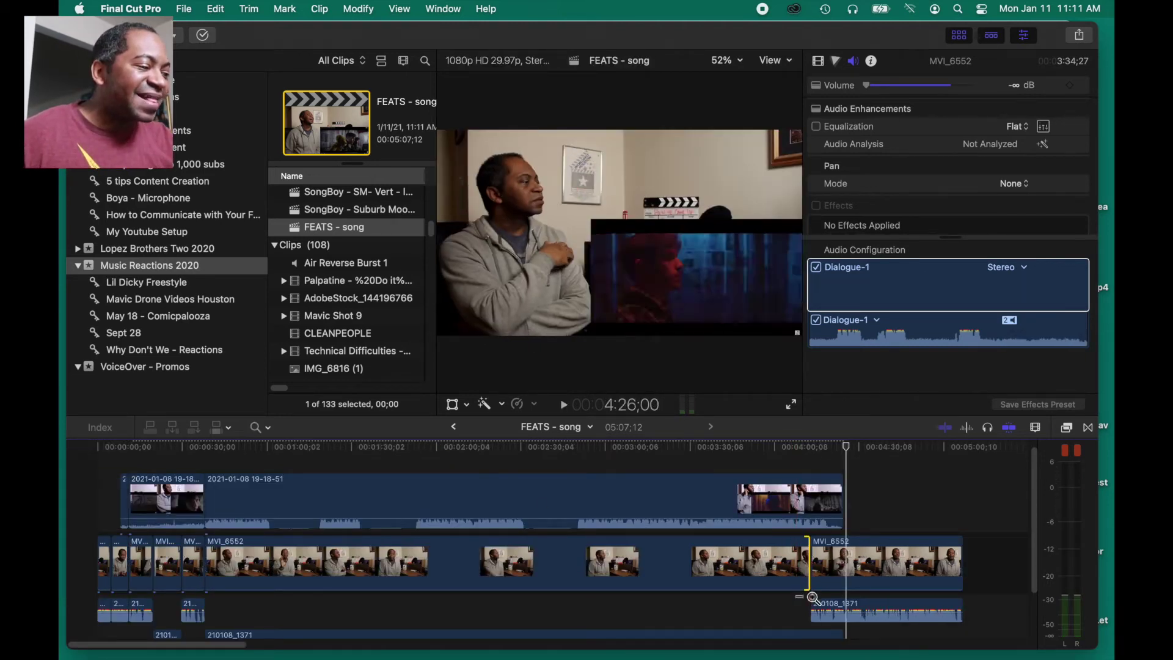
left_click(861, 599)
scroll(866, 602, "down", 3)
key("a")
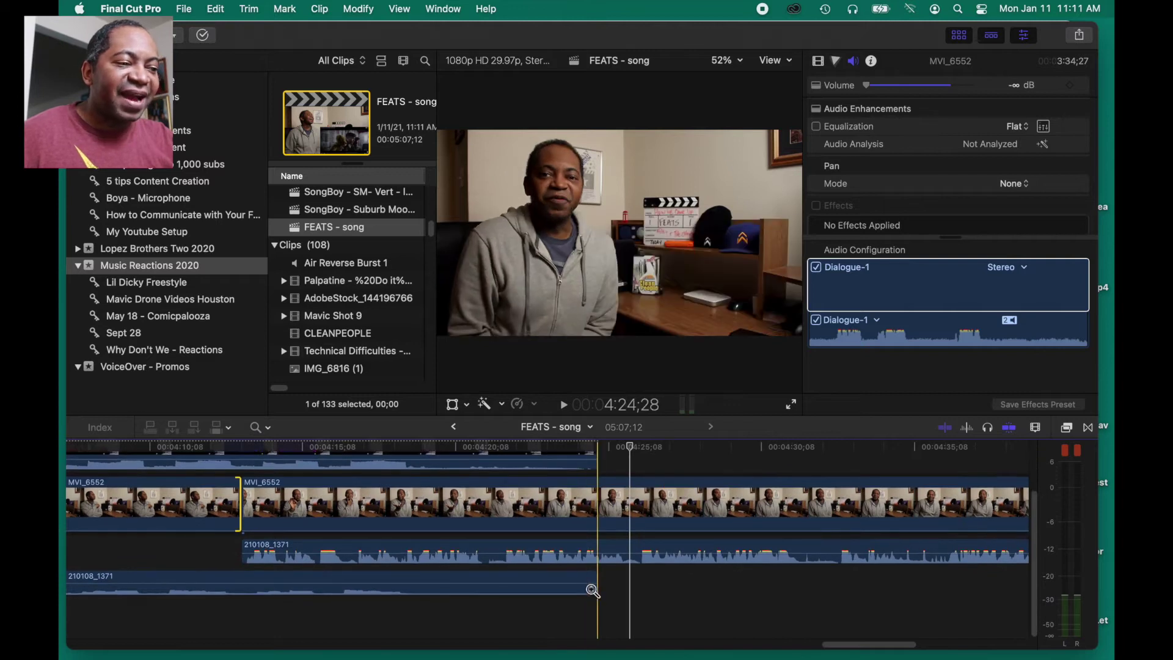
left_click_drag(592, 585, 241, 586)
key("shift+z")
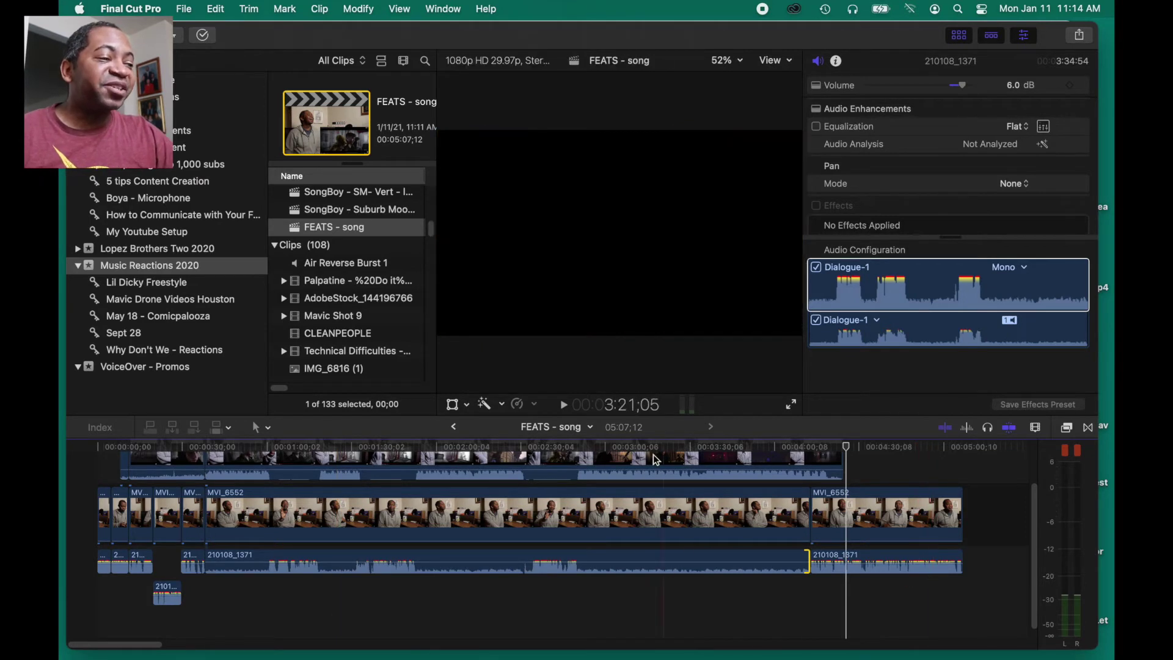
Raise the viewer/timeline divider to make the timeline area taller
left_click_drag(657, 370, 644, 245)
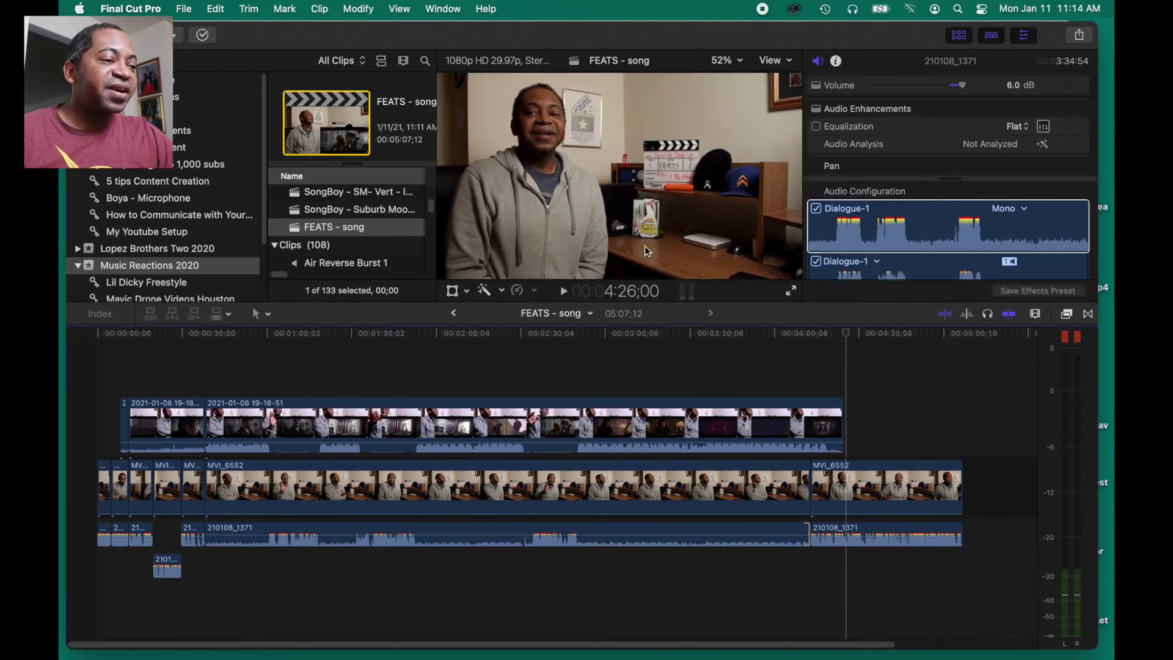
Copy the intro clips at the start of the SongBoy - Suburb Moonlight (REACTION) project
left_click(454, 314)
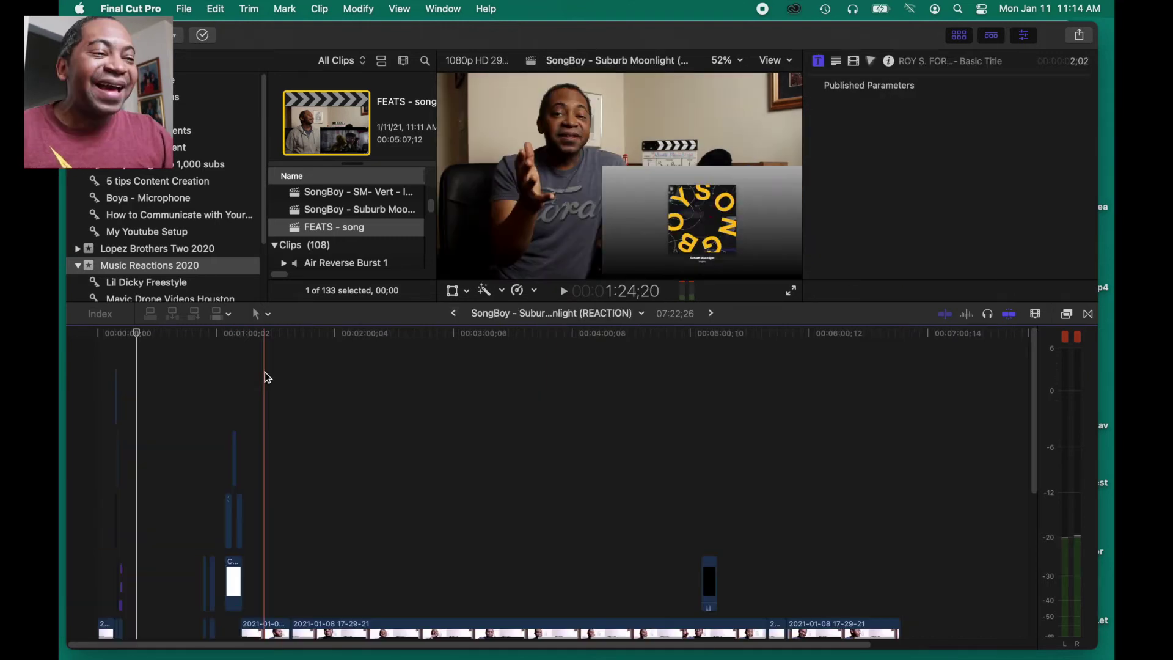
left_click_drag(93, 392, 292, 639)
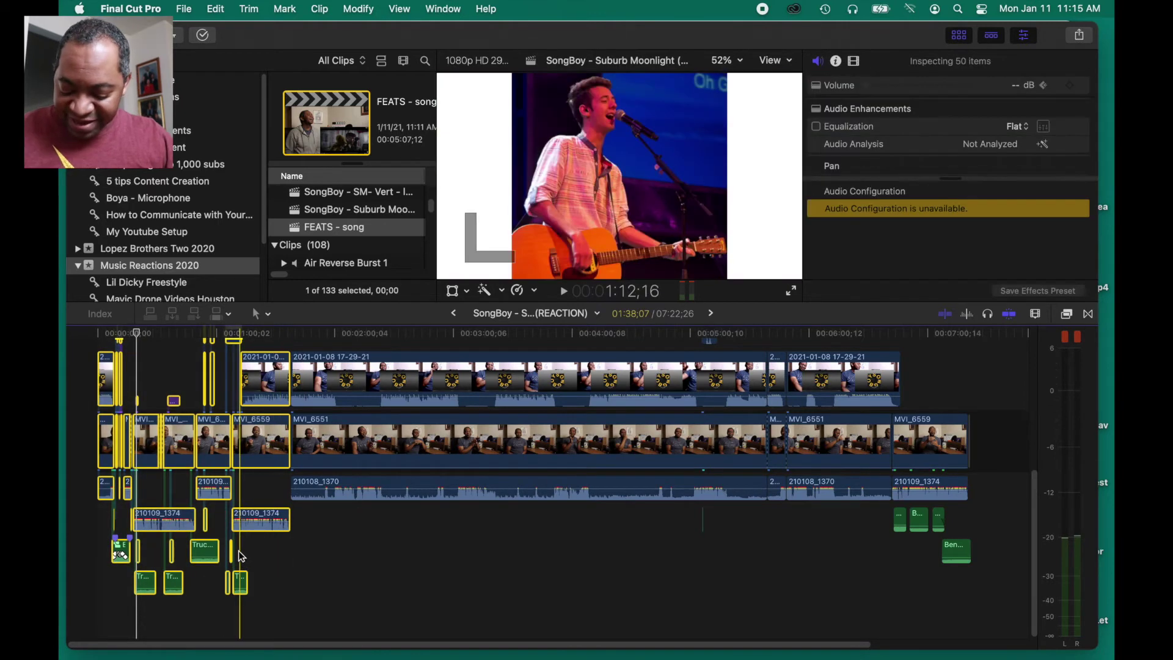
left_click(215, 8)
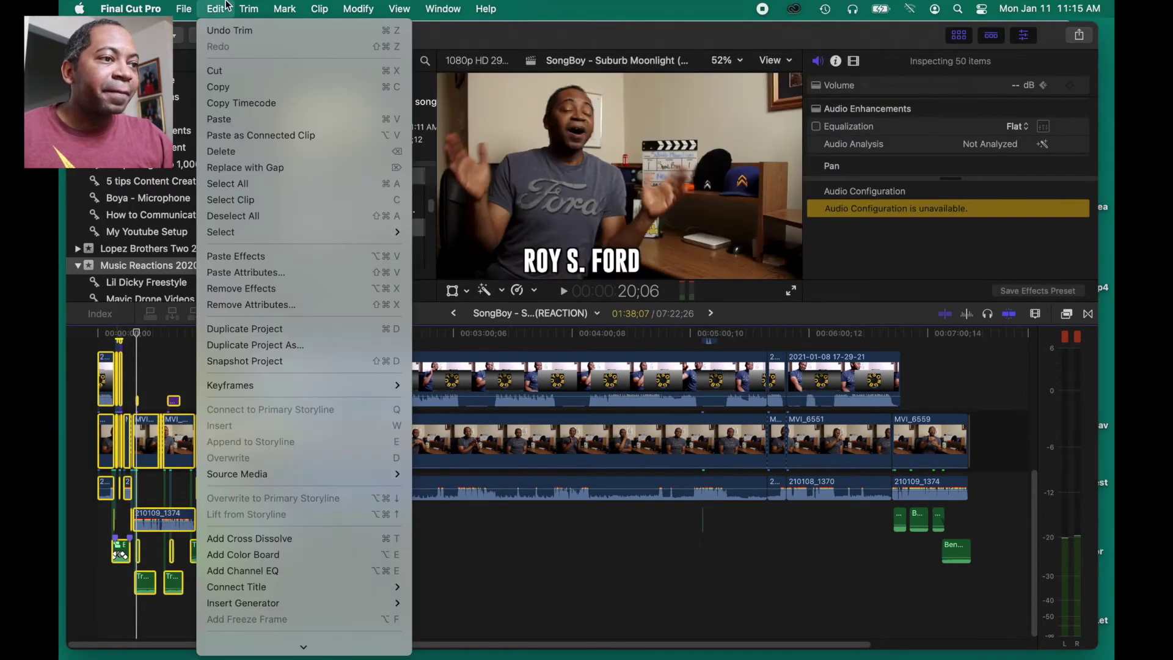
left_click(238, 93)
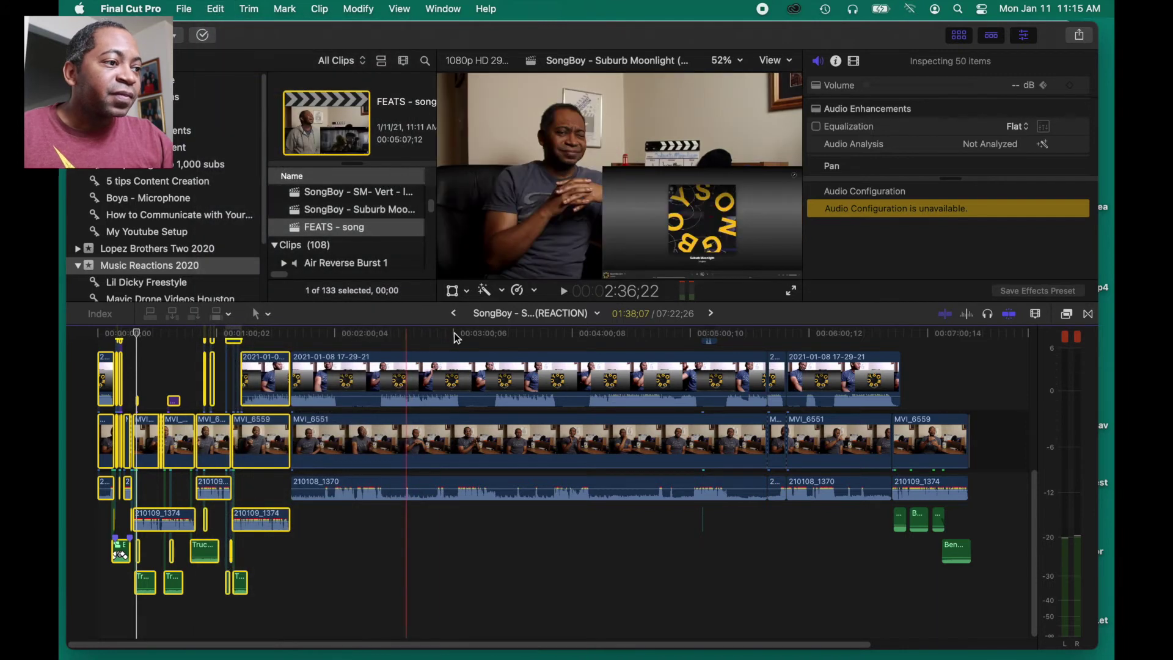
left_click(708, 315)
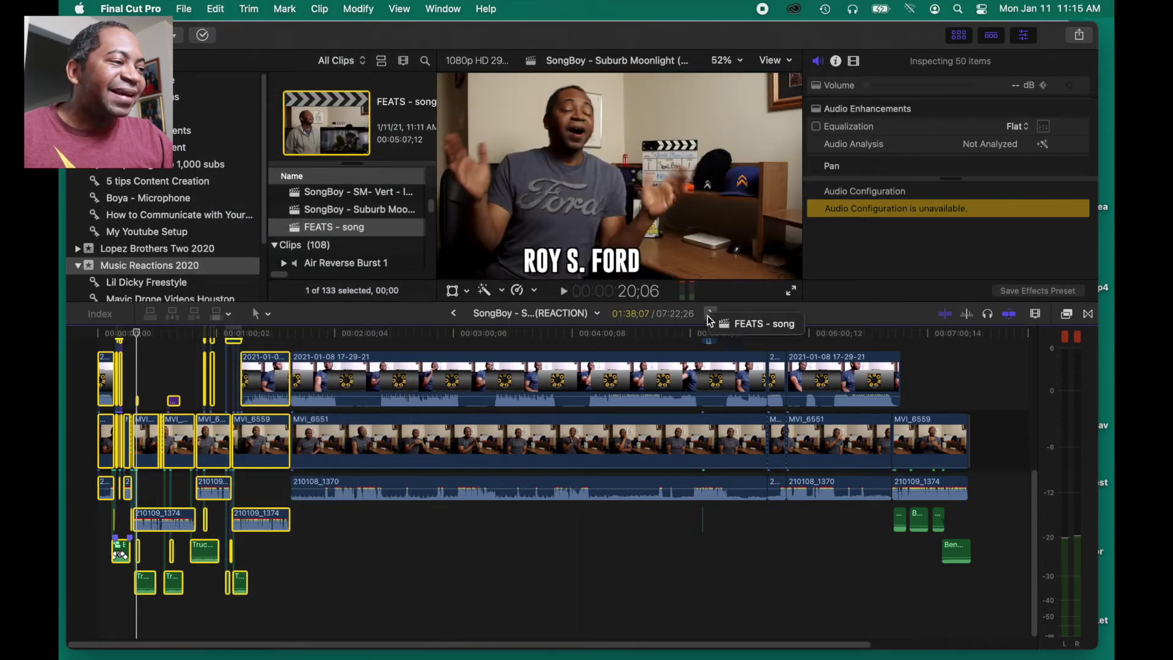
Push the FEATS - song clips about 2:08 later with the Position tool, leaving an opening gap
key("super+v")
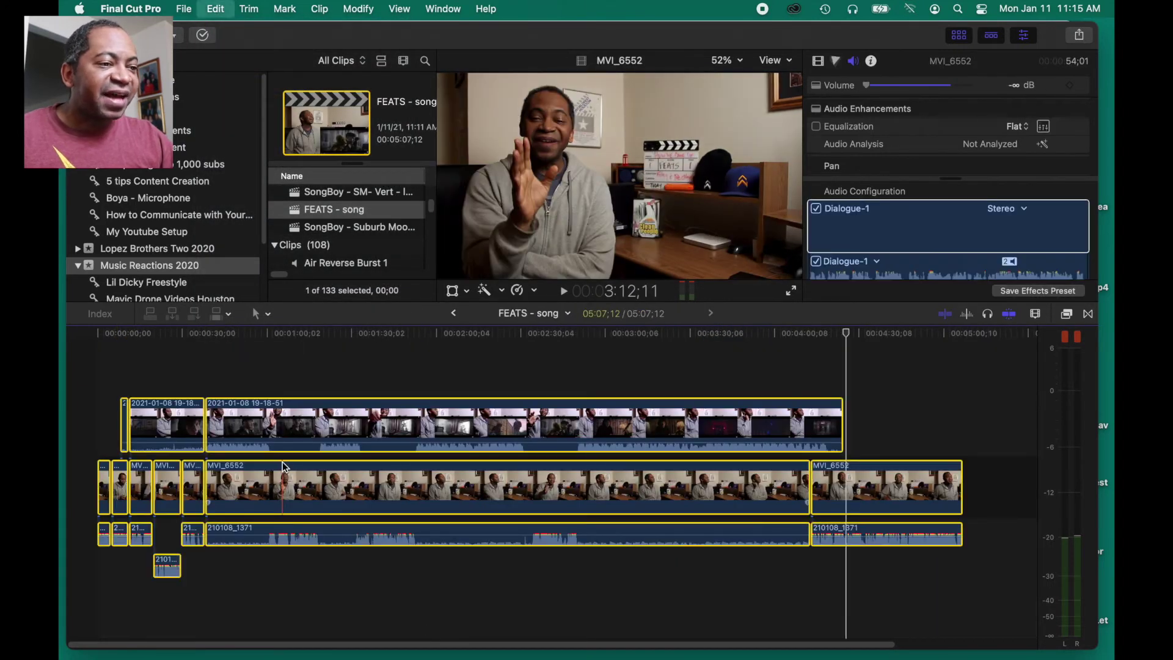
left_click(261, 313)
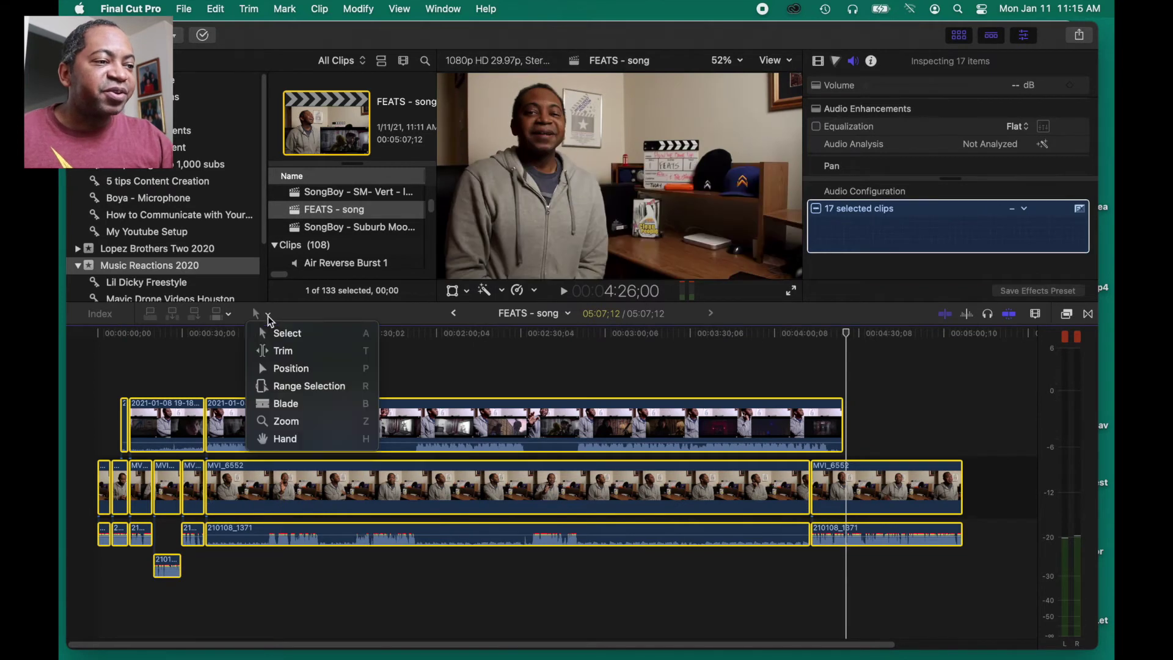
left_click(318, 369)
left_click_drag(241, 498, 603, 501)
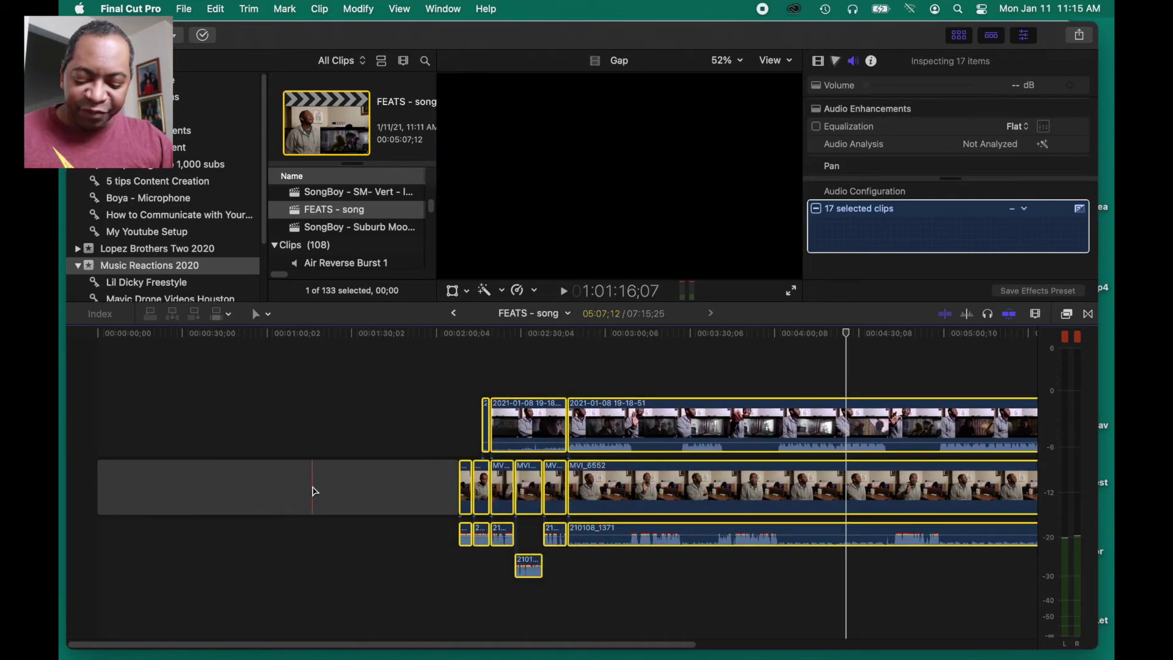
left_click(293, 424)
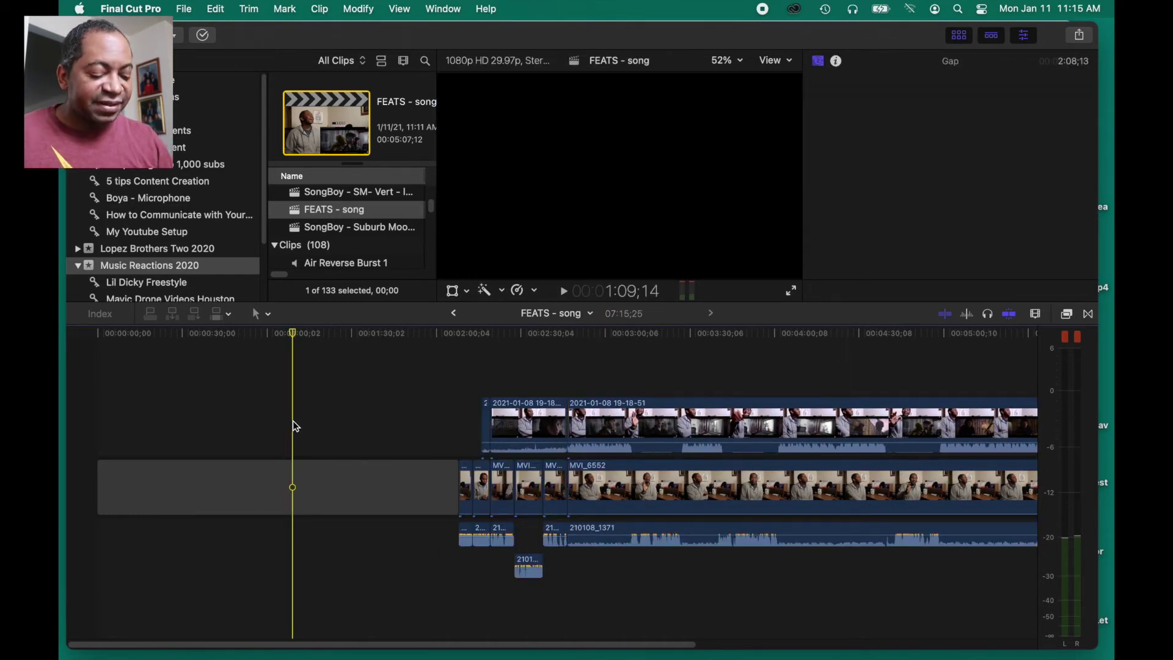
key("Home")
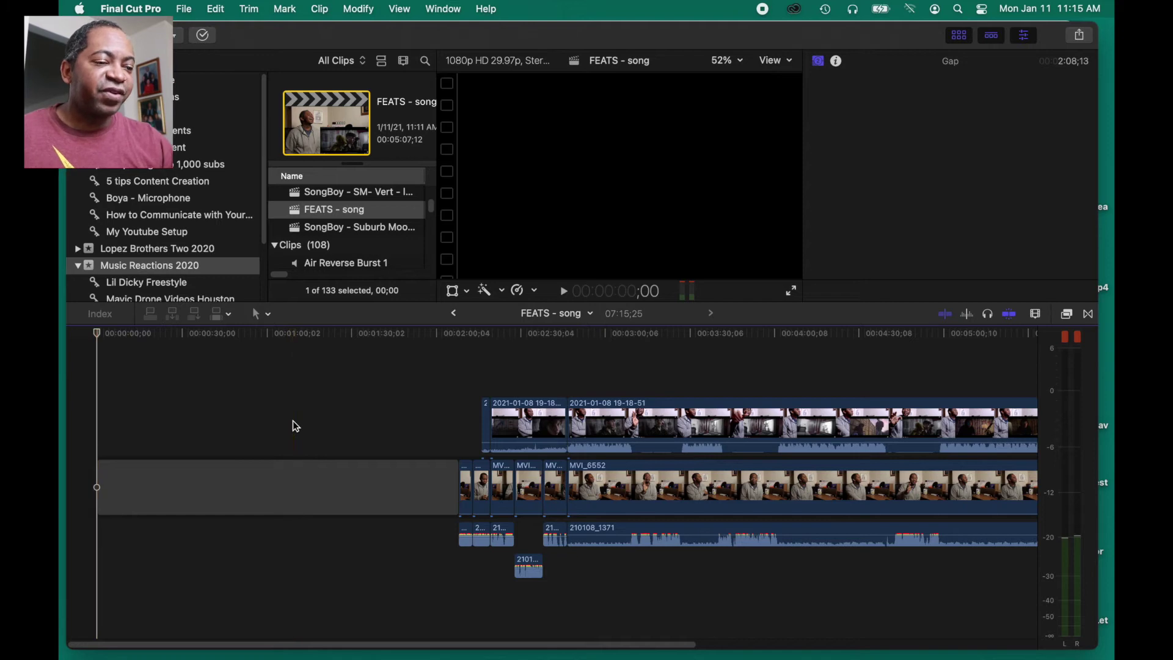
Paste the copied SongBoy intro clips into the gap at the start of FEATS - song
left_click(209, 8)
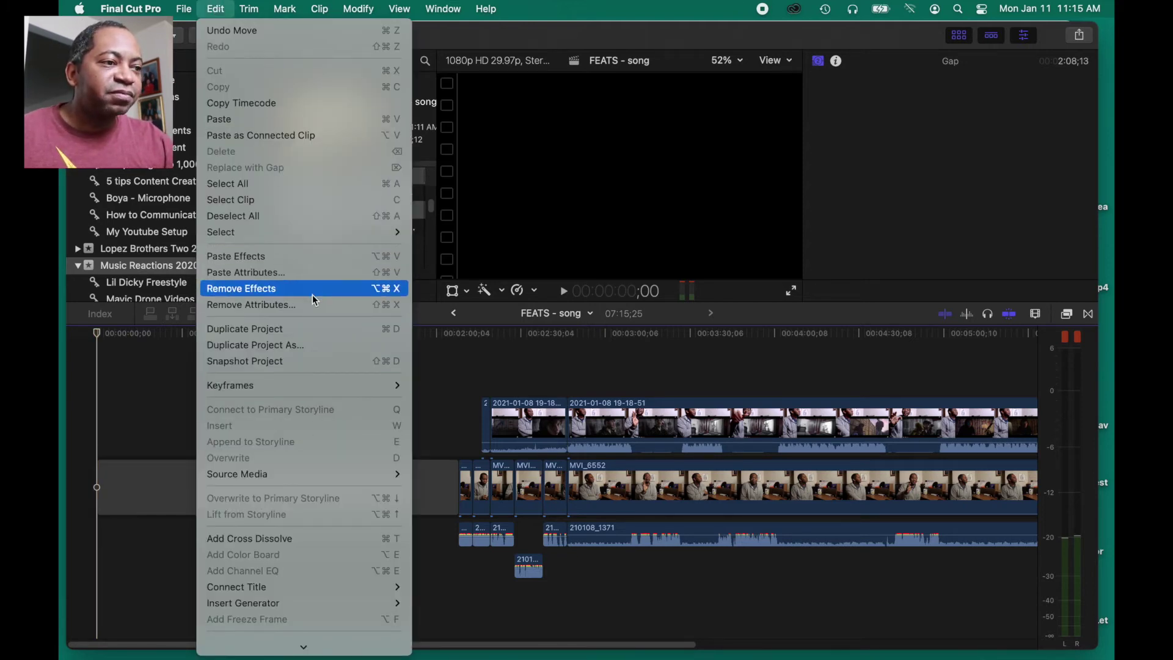
left_click(299, 121)
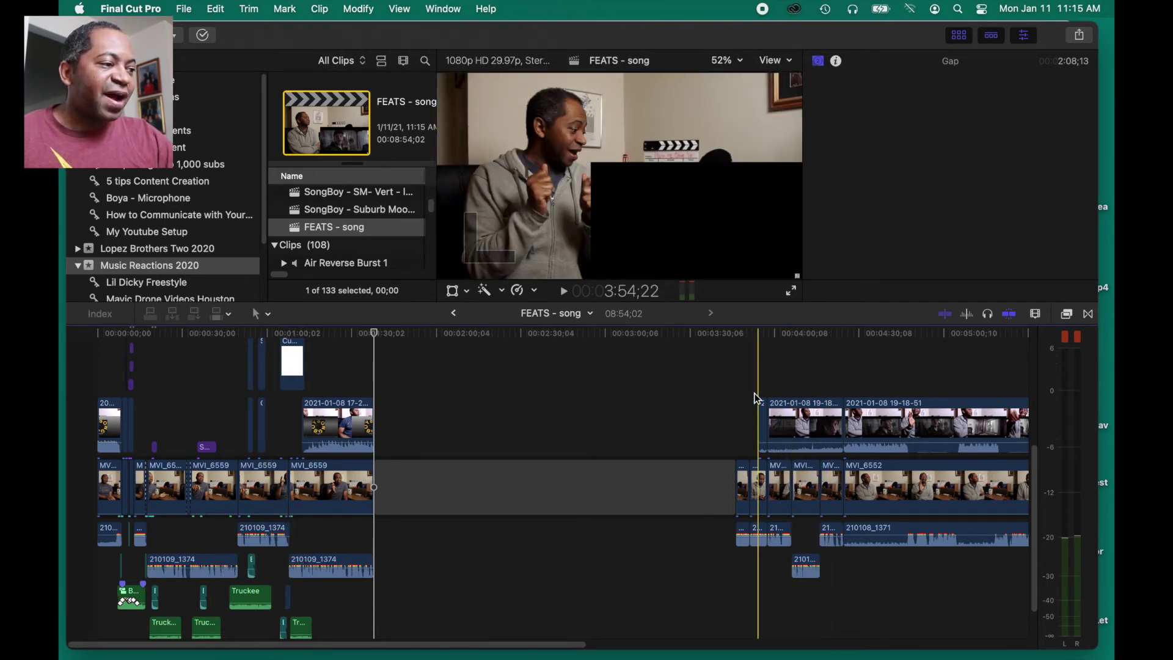
key("shift+z")
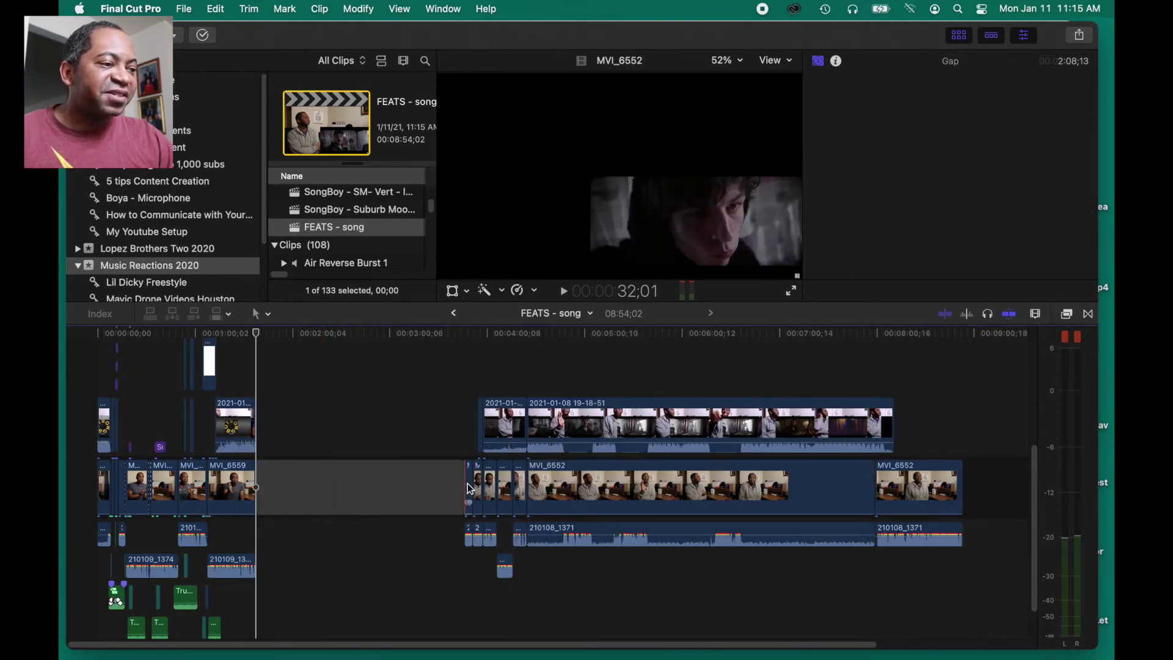
Copy the closing clips at the end of the SongBoy reaction project
key("super+bracketleft")
key("super+4")
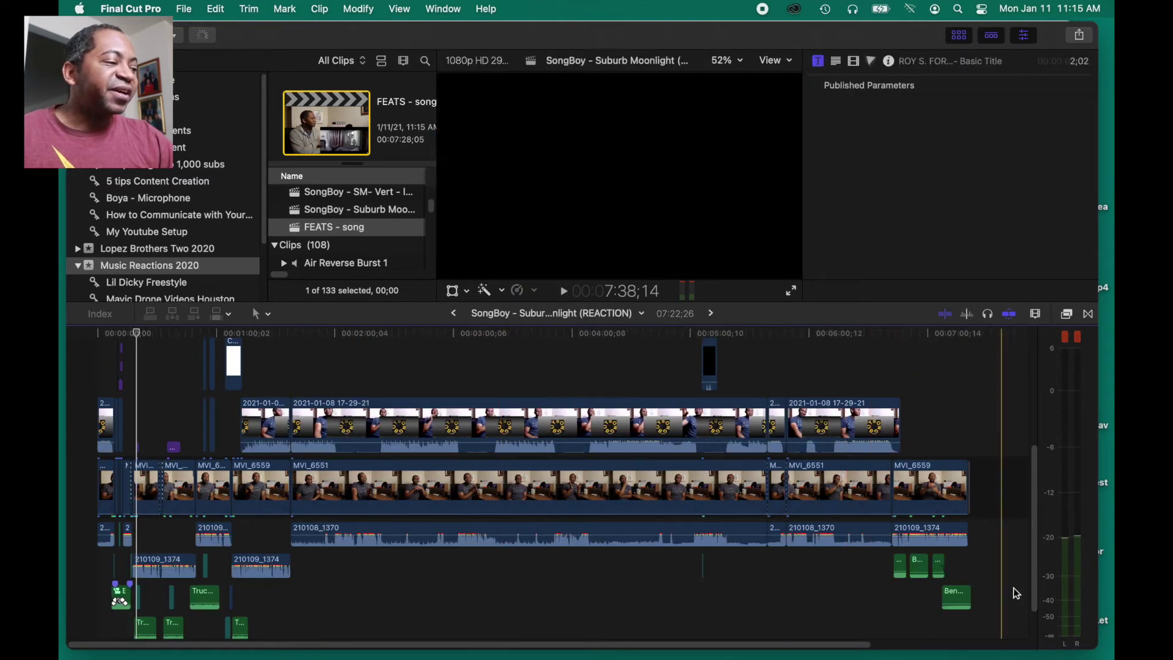
left_click_drag(860, 371, 988, 630)
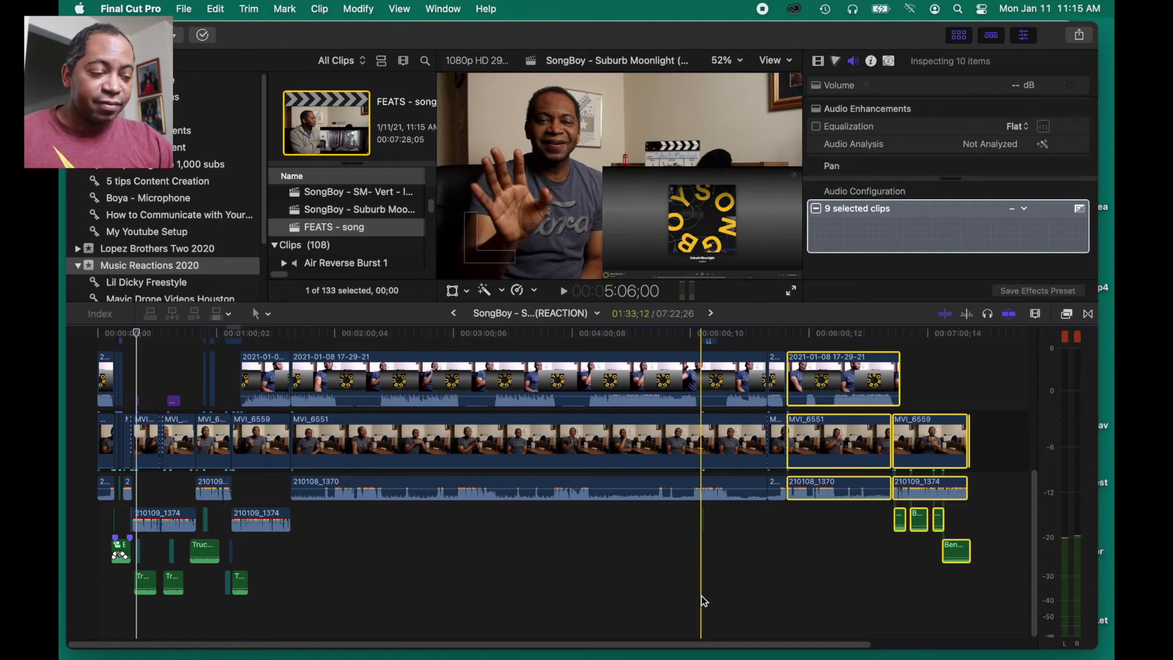
left_click(215, 9)
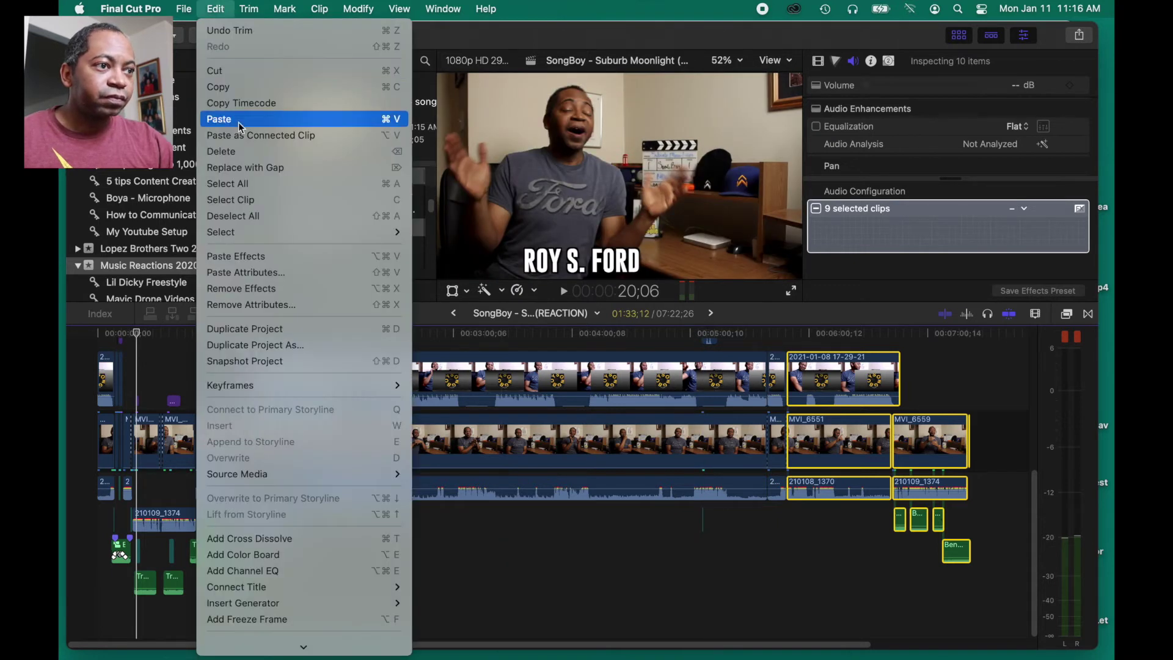
left_click(241, 86)
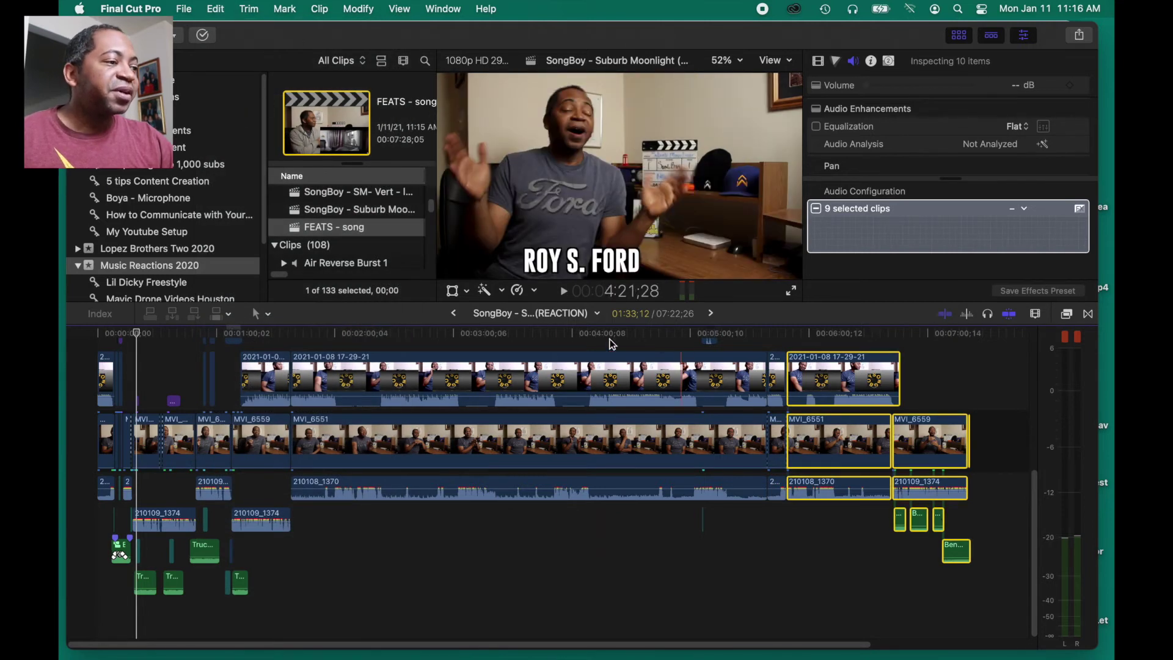
Paste the copied outro clips at the end of FEATS - song
left_click(711, 313)
left_click(901, 341)
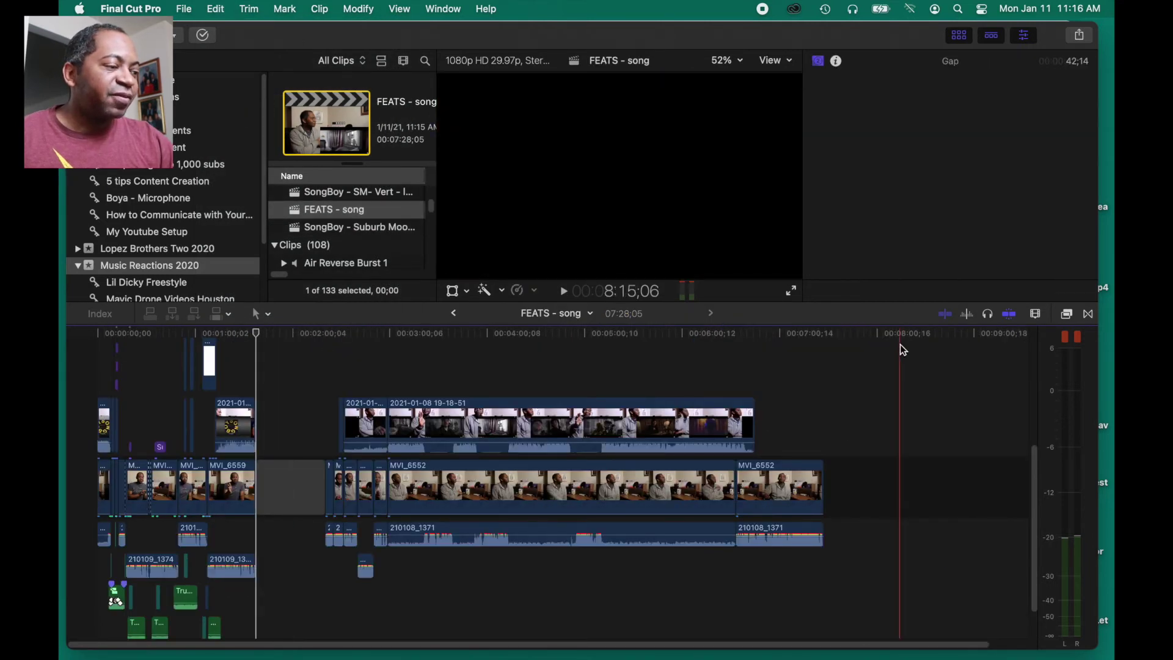
left_click(213, 9)
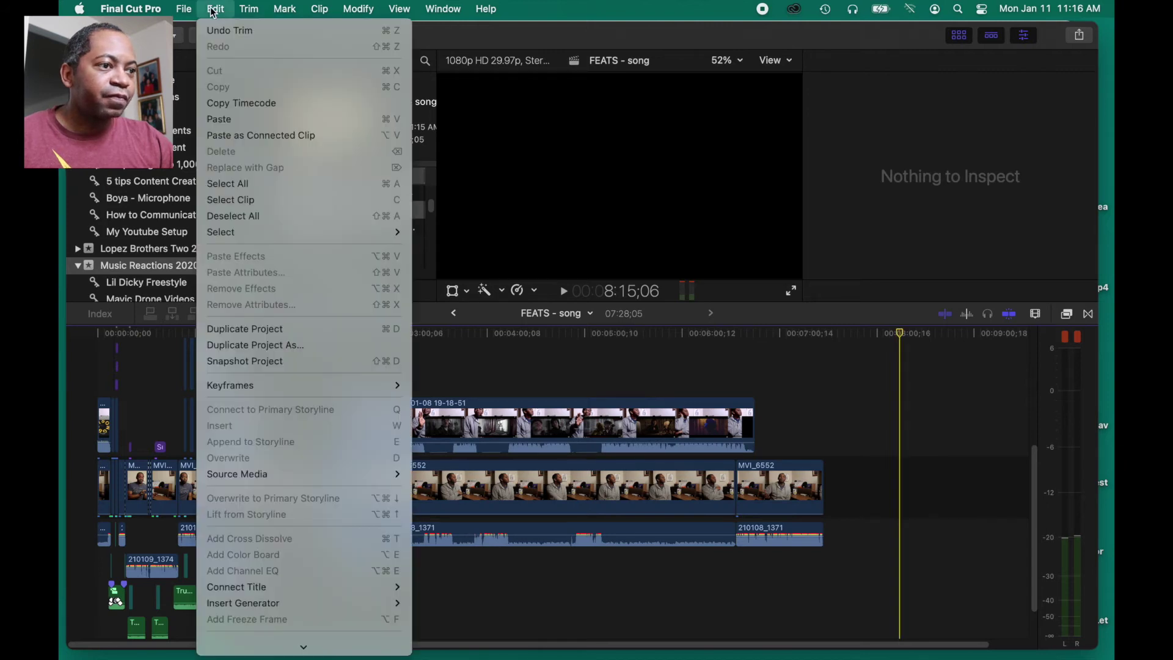
left_click(256, 120)
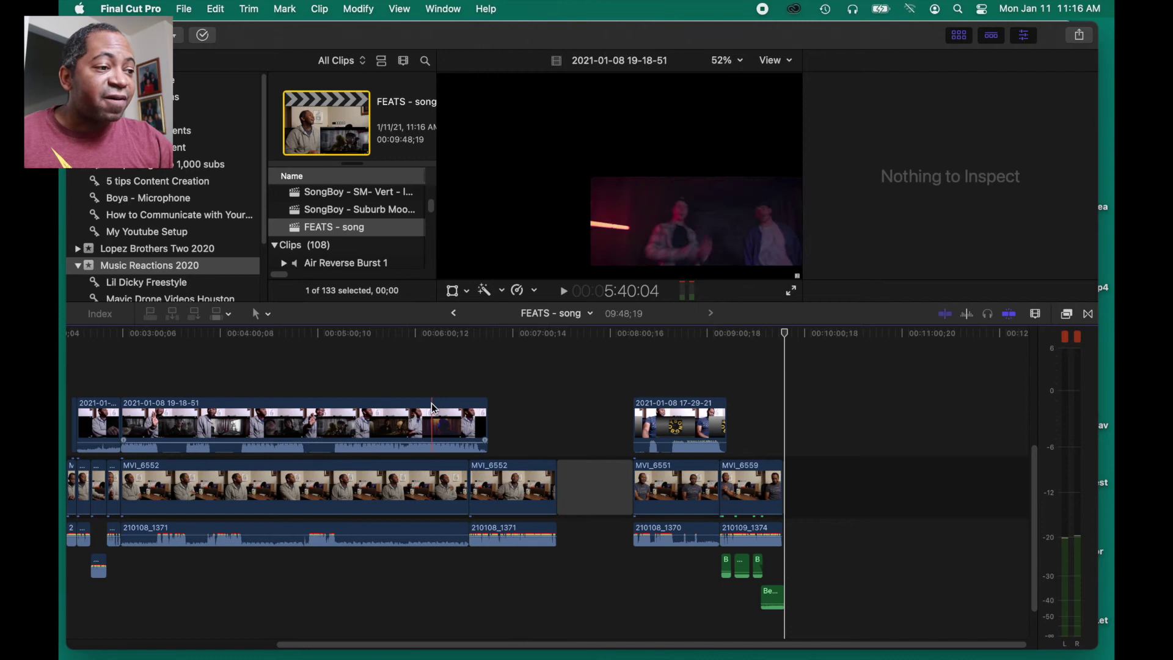
Move a short music clip about 2:26 earlier and nudge the Bucket_List clip slightly earlier
key("shift+z")
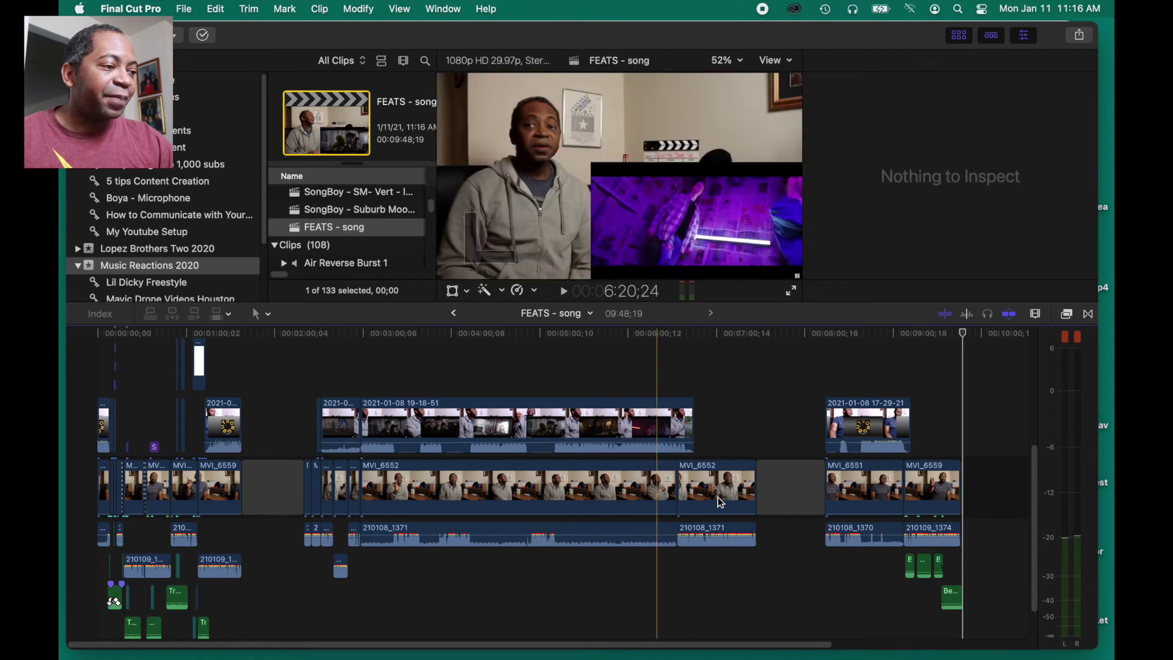
key("z")
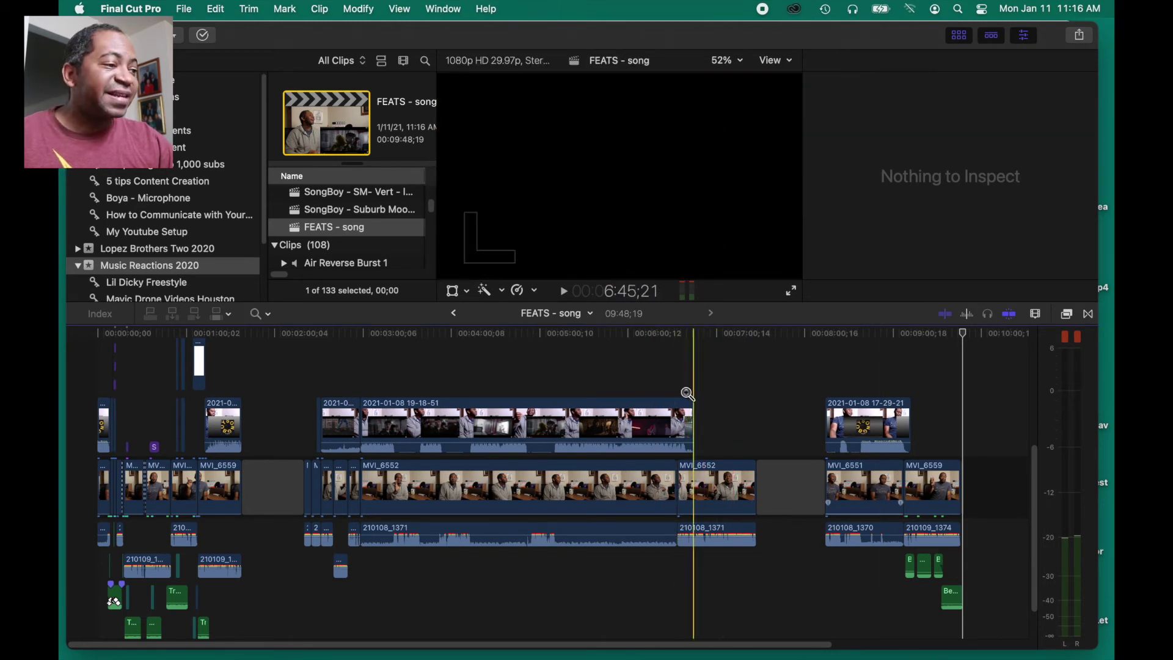
left_click_drag(645, 375, 991, 646)
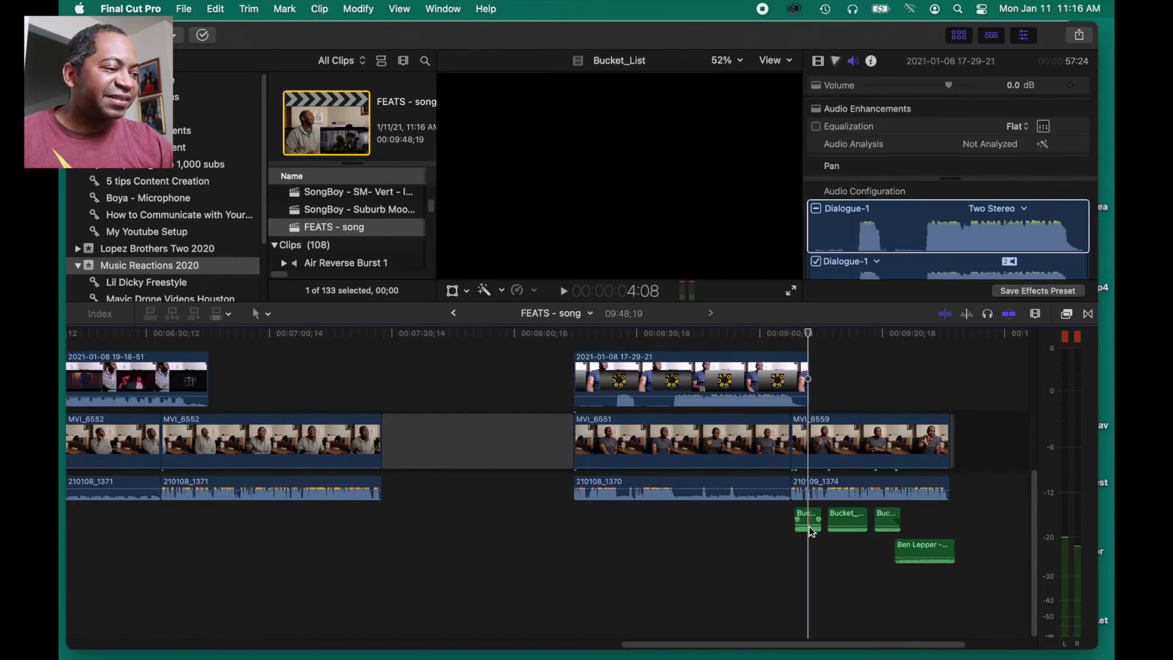
left_click_drag(810, 522, 213, 536)
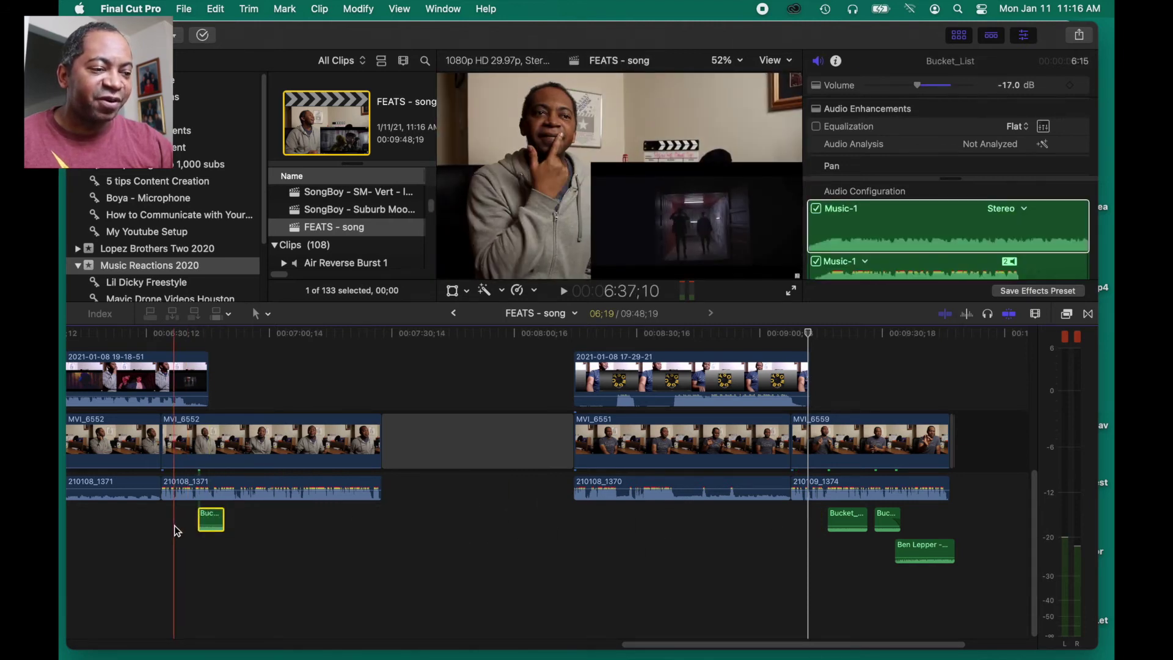
key("super+equal")
key("super+equal")
key("super+equal")
key("super+equal")
left_click_drag(556, 529, 440, 534)
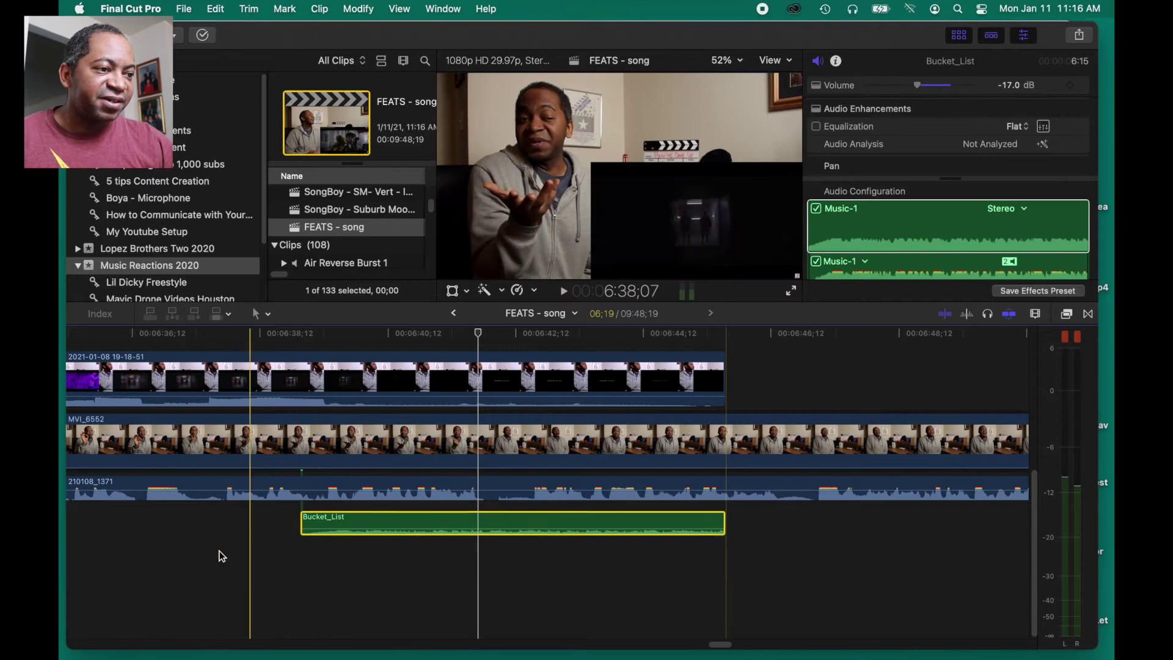
key("space")
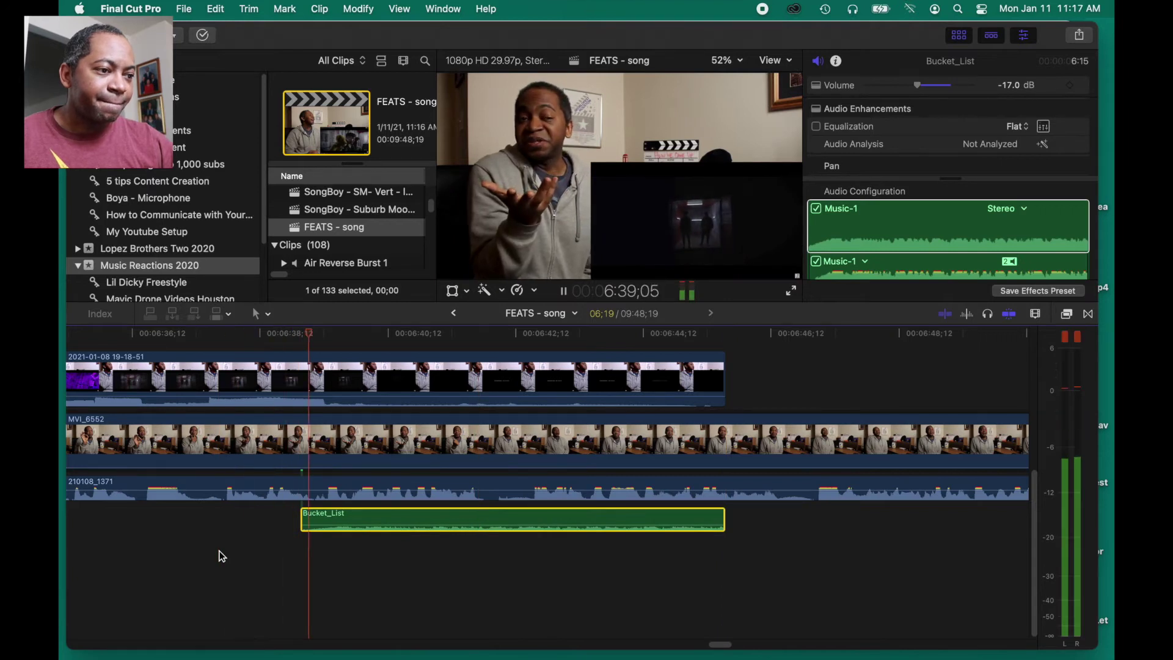
key("space")
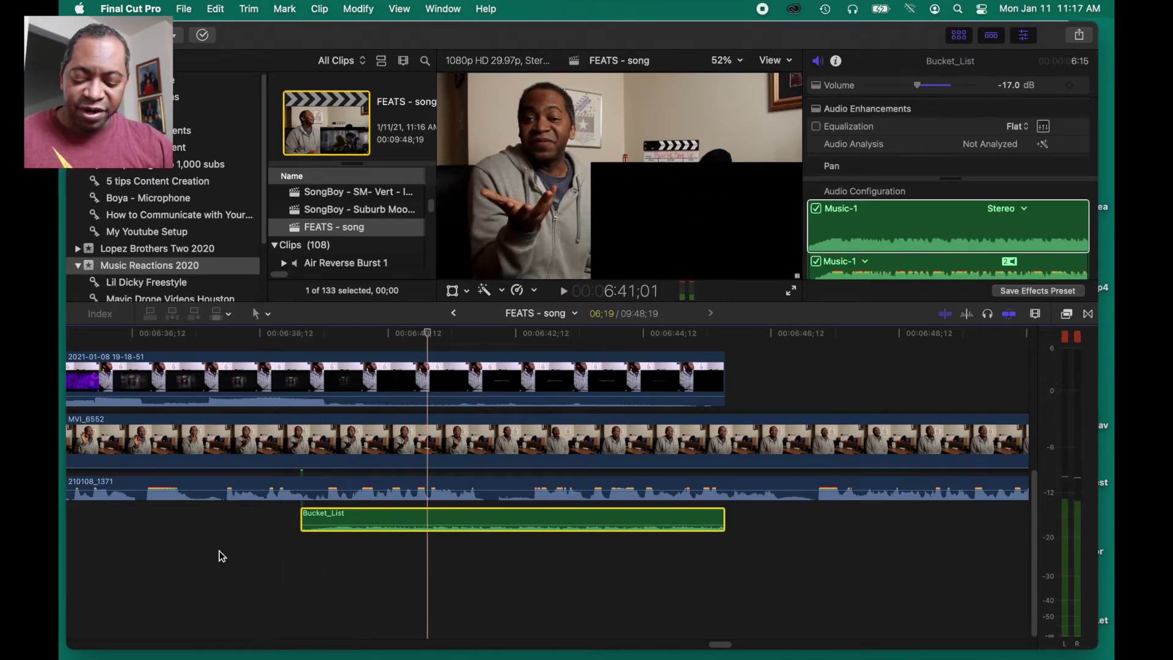
Move the three remaining music clips at the end about 2:05 earlier
key("shift+z")
key("z")
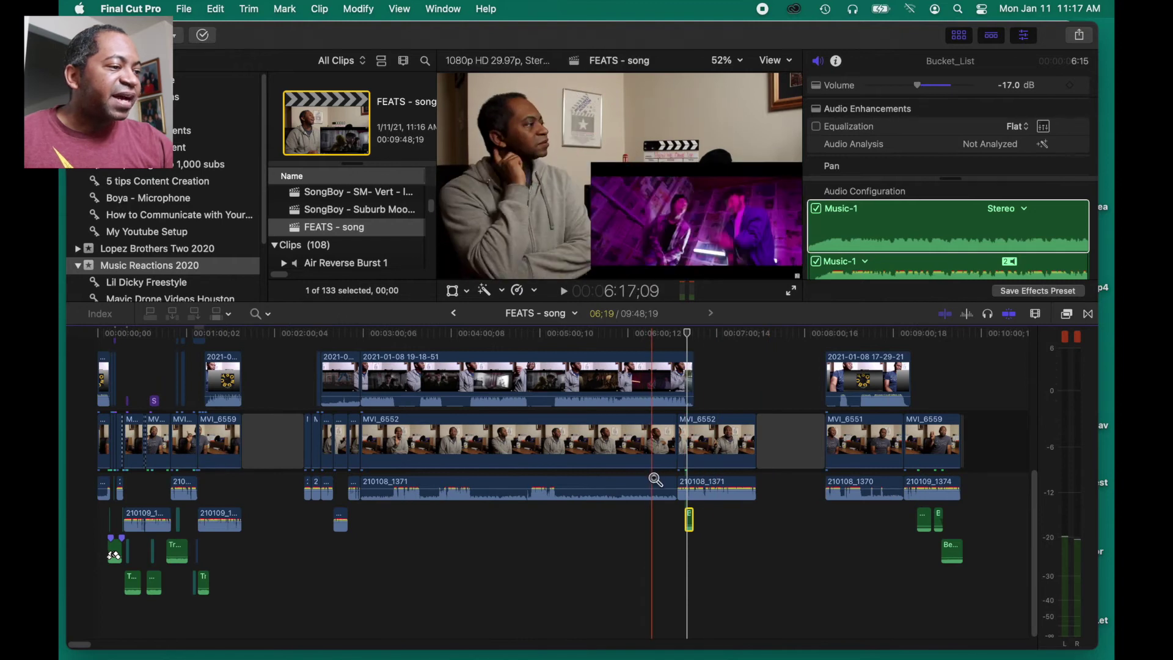
left_click_drag(656, 480, 985, 590)
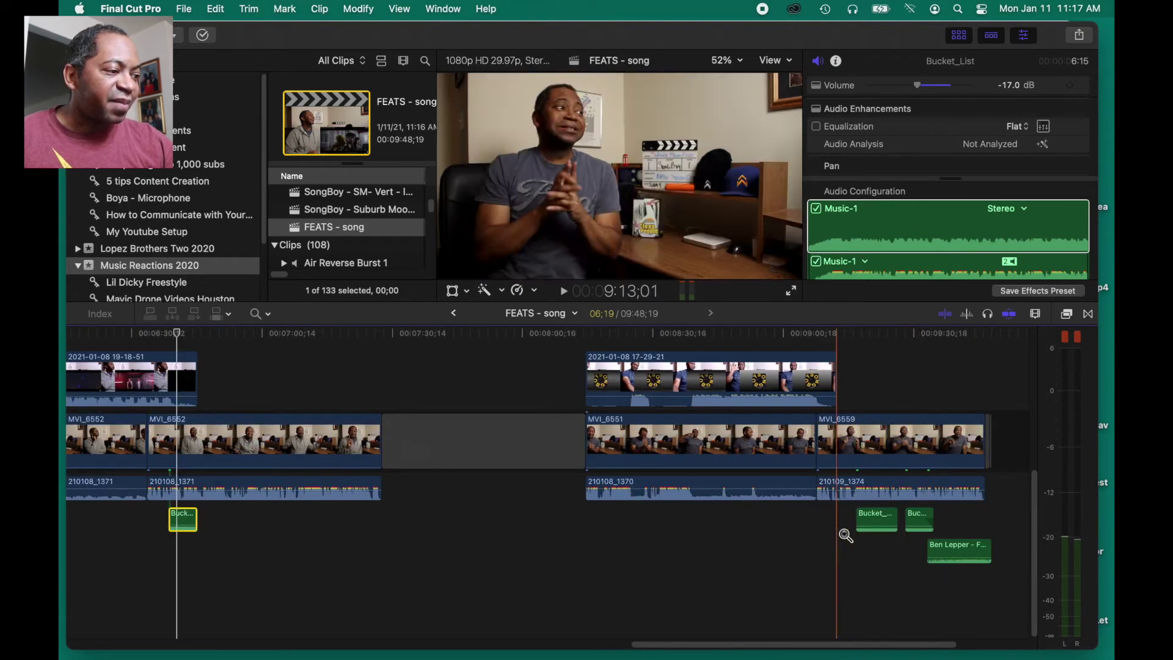
key("a")
left_click_drag(903, 526, 996, 565)
left_click(871, 519, "super")
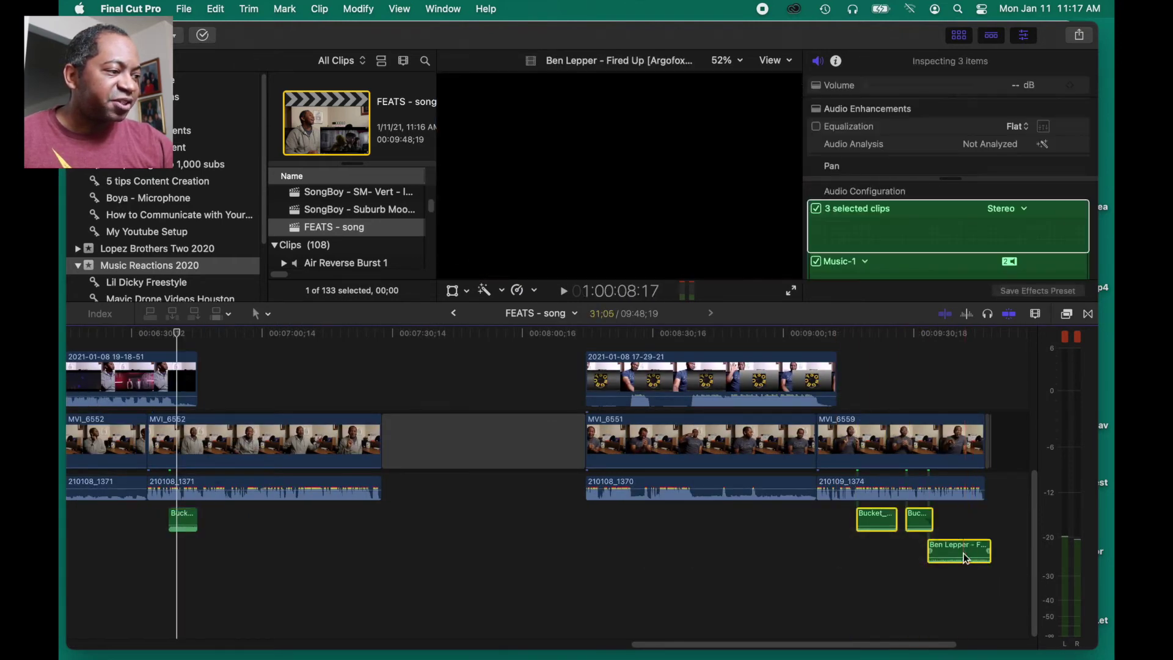
left_click_drag(871, 519, 349, 548)
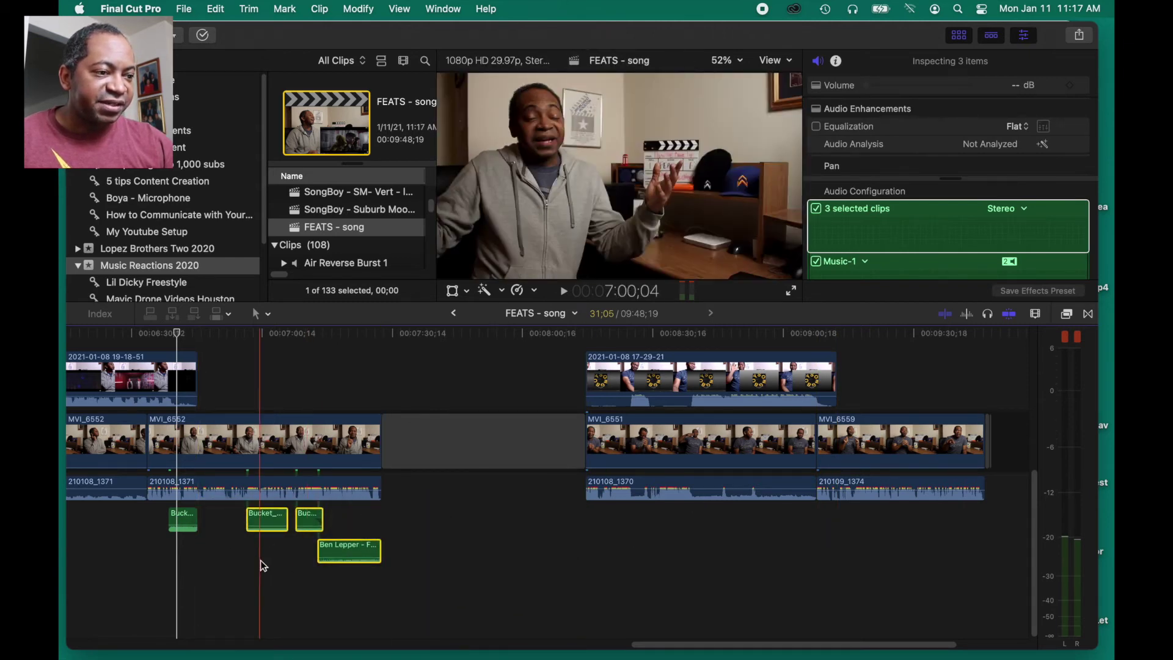
Delete the leftover outro video clips and the trailing gap
left_click_drag(624, 383, 989, 571)
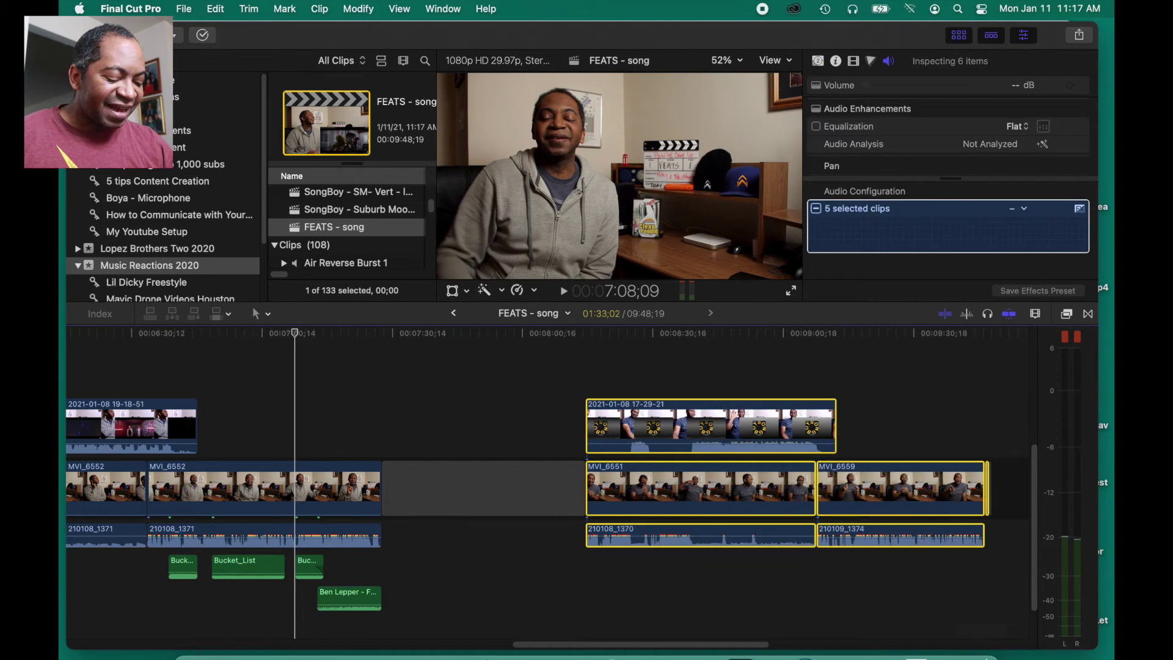
key("BackSpace")
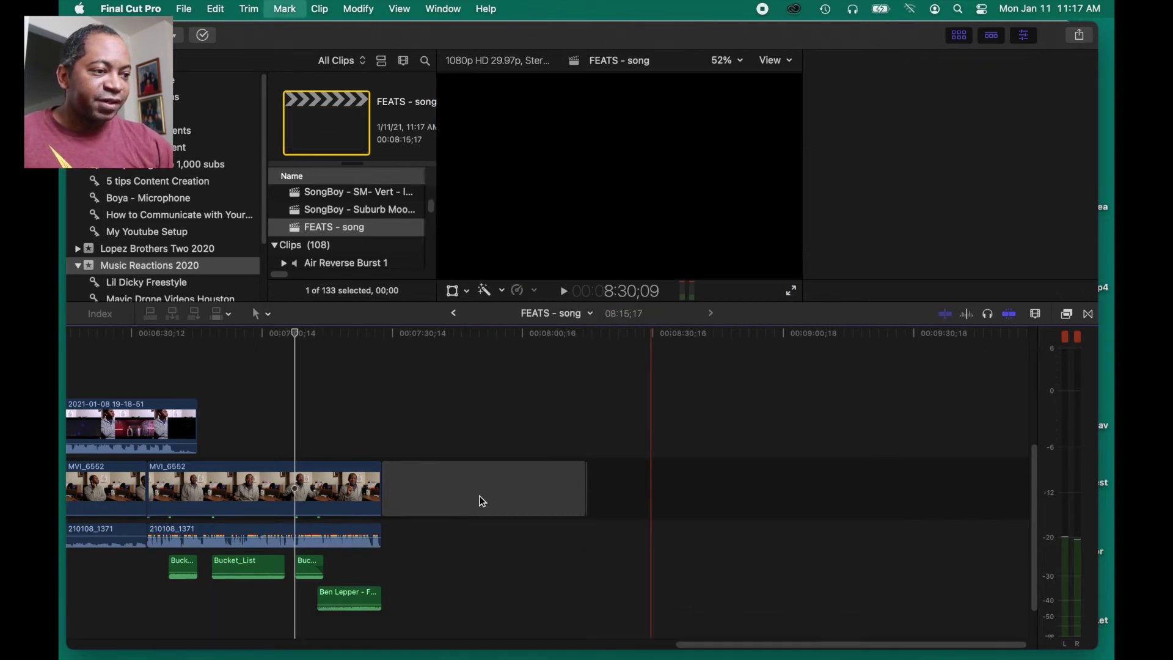
left_click(479, 497)
key("BackSpace")
key("cmd+4")
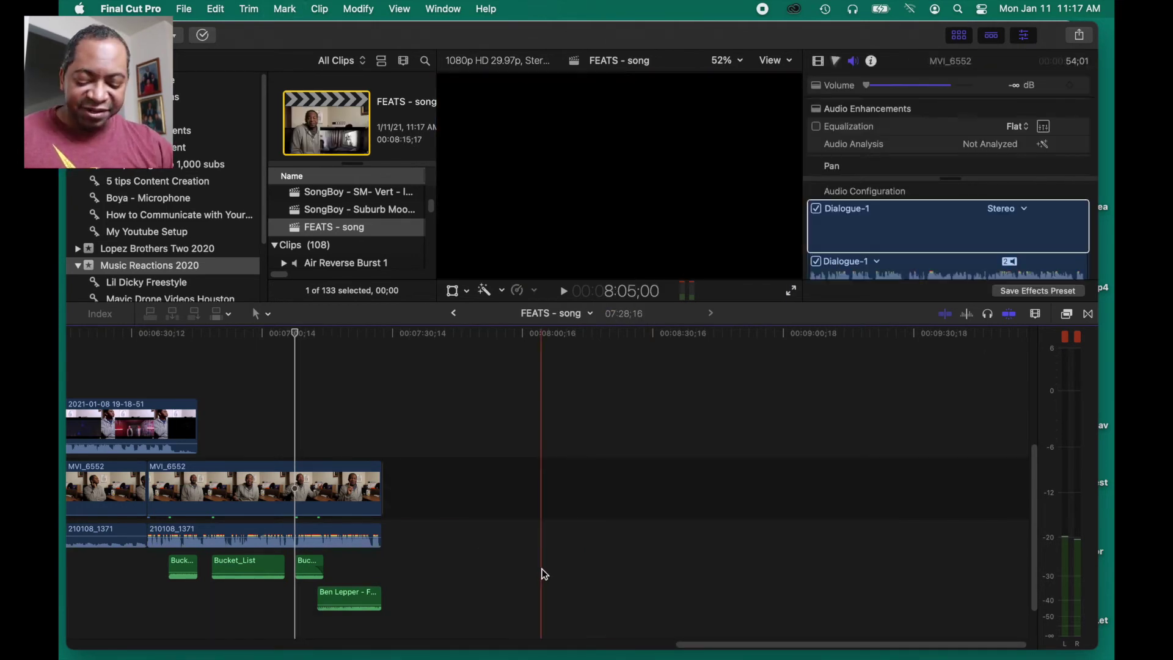
key("z")
key("shift+z")
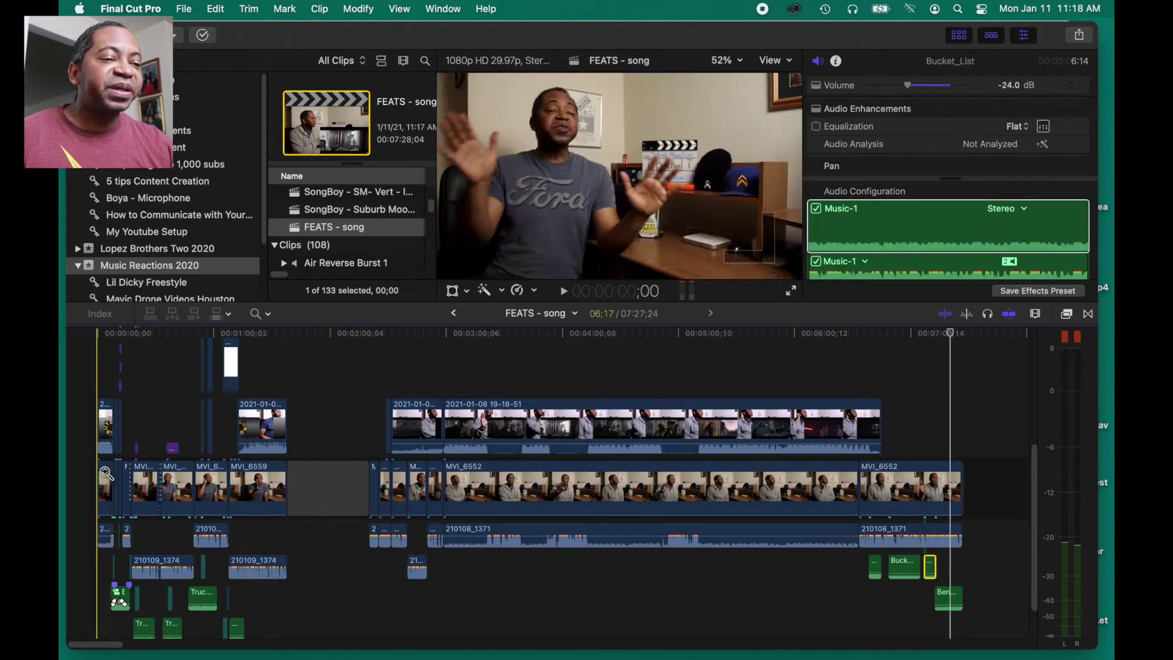
Review the intro, then move the DJ Record Rewind sound effect to about 2:15
left_click_drag(98, 462, 449, 547)
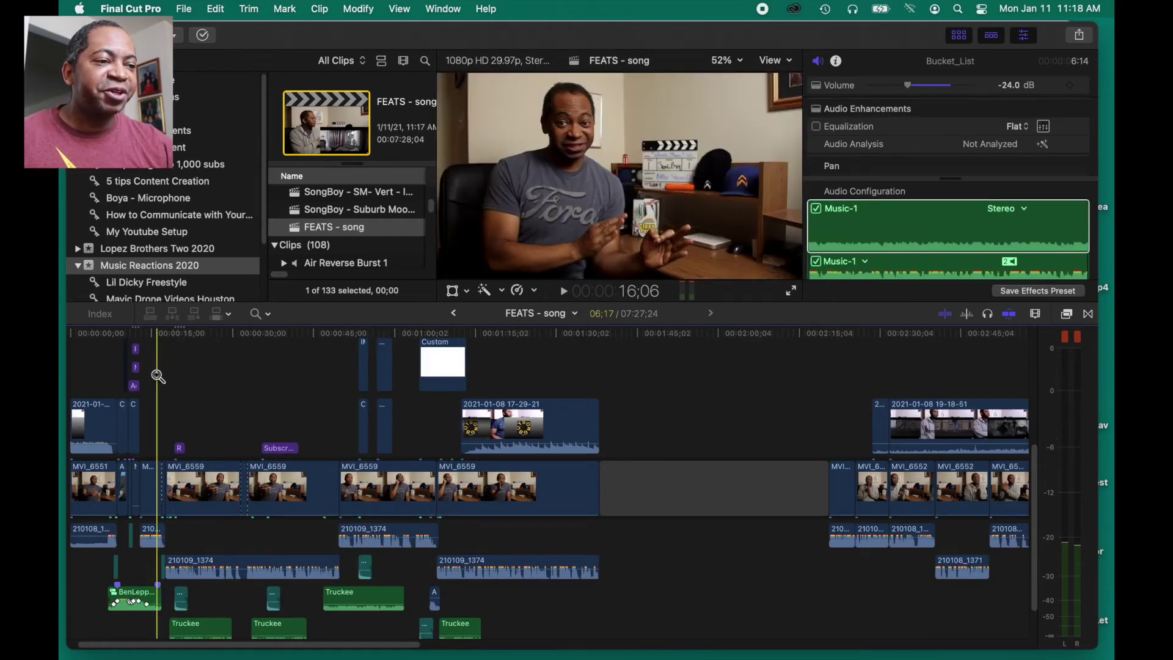
key("space")
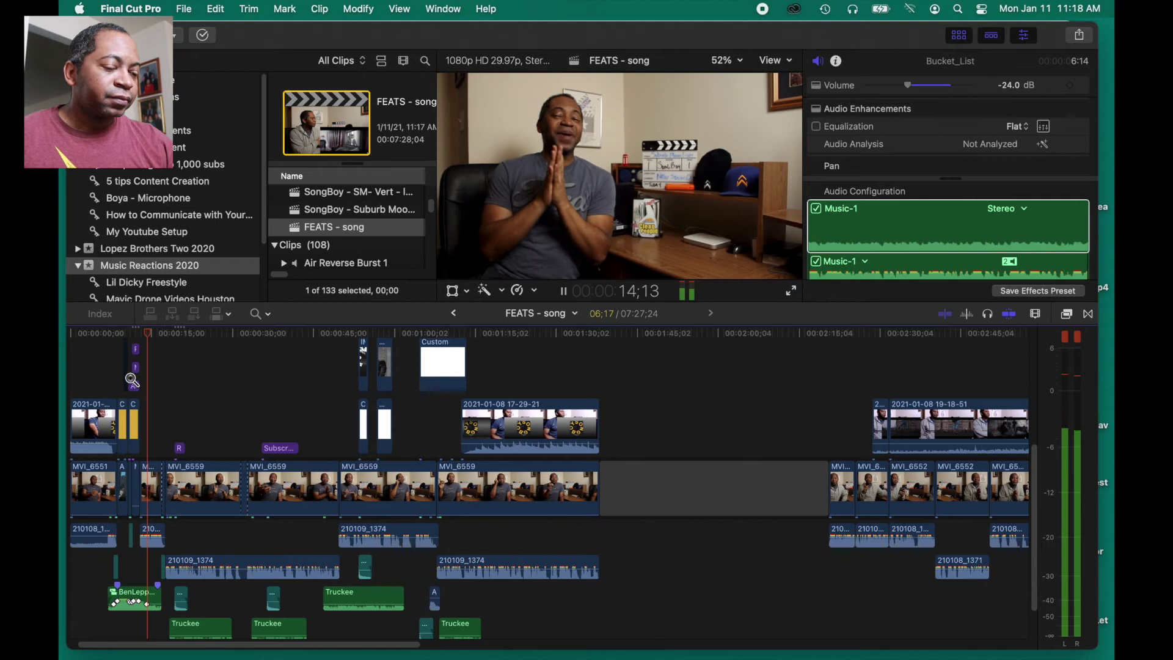
key("space")
key("a")
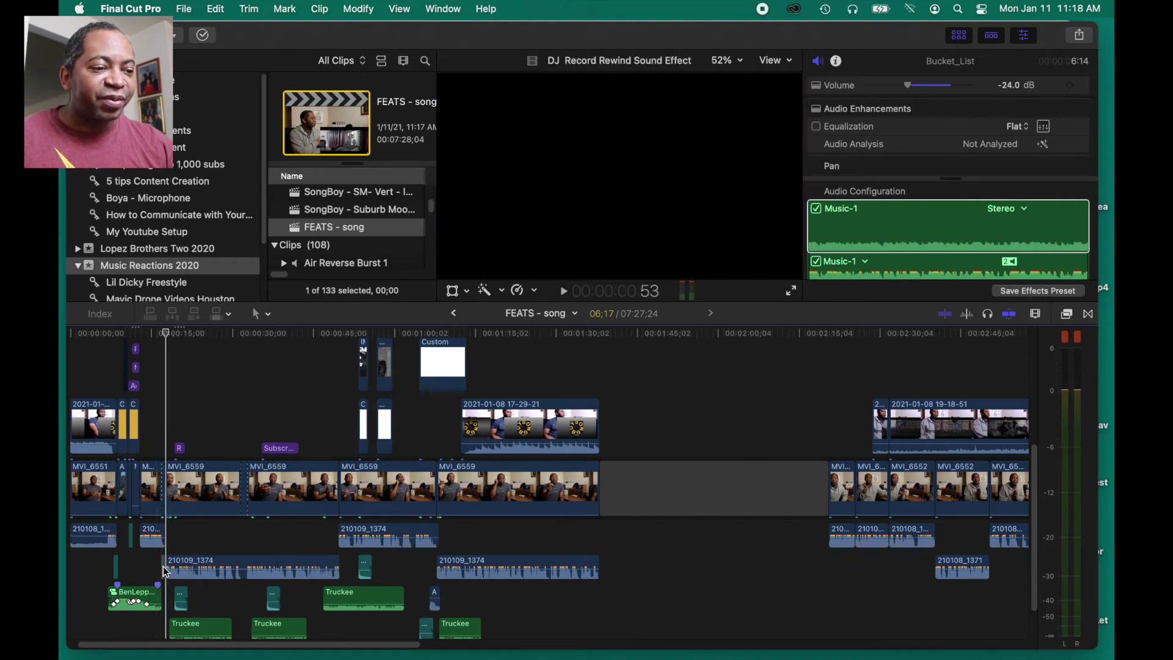
left_click(165, 570)
left_click_drag(666, 529, 855, 583)
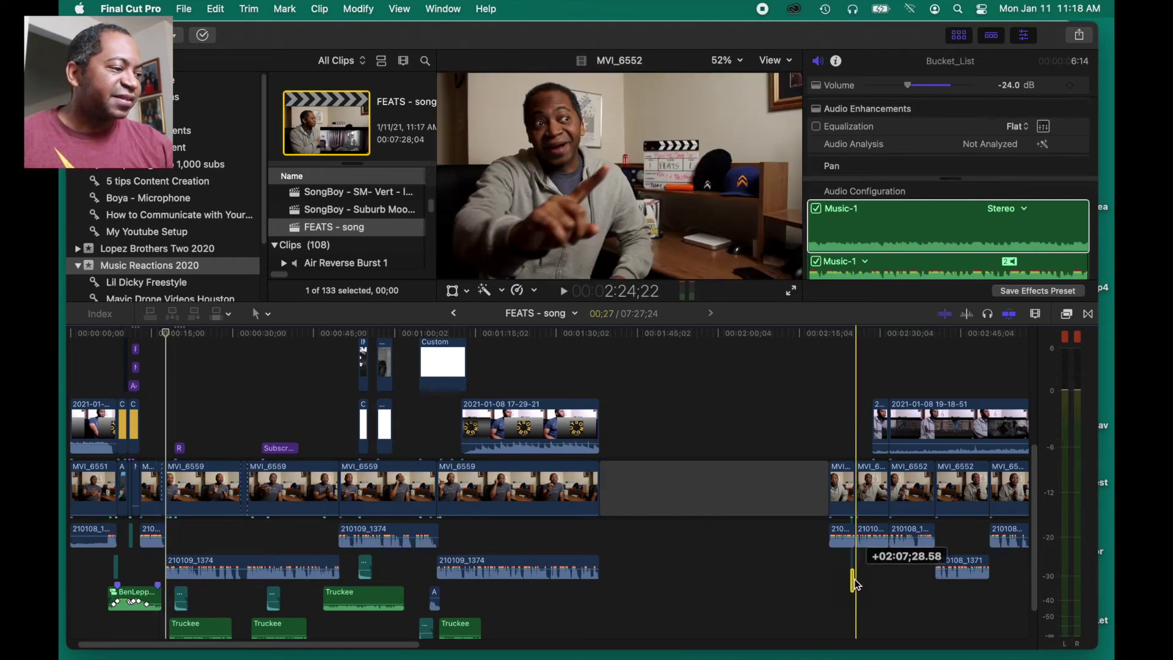
left_click_drag(840, 629, 840, 630)
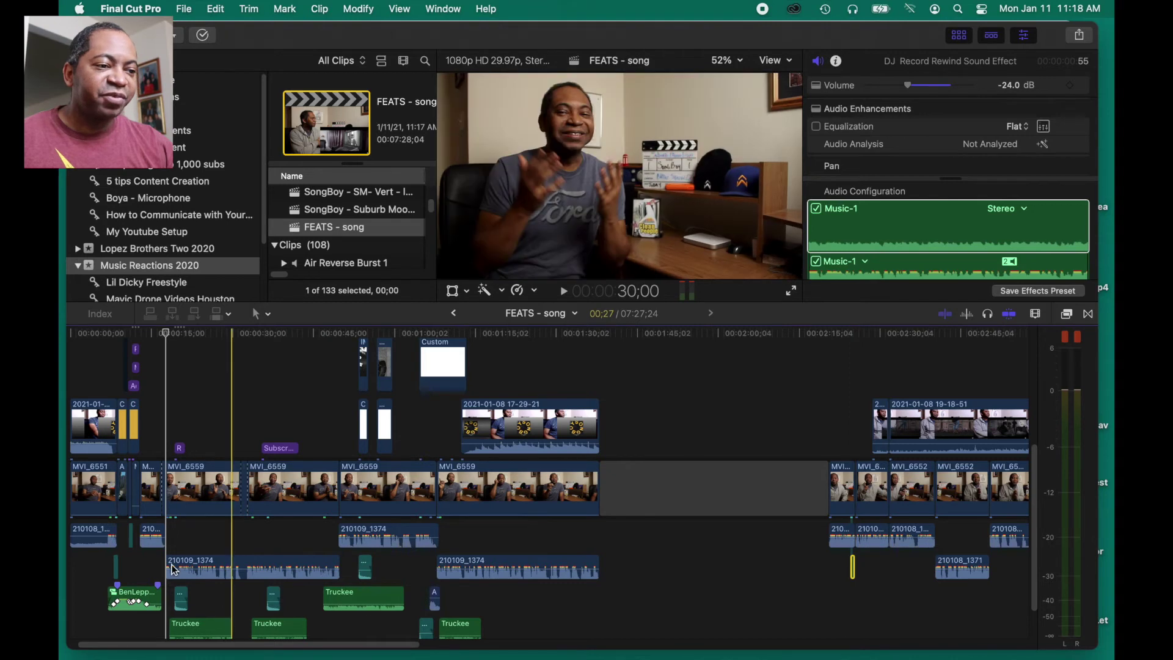
Preview the rewind at its new spot and place the first Truckee music clip beside it
left_click(849, 430)
key("space")
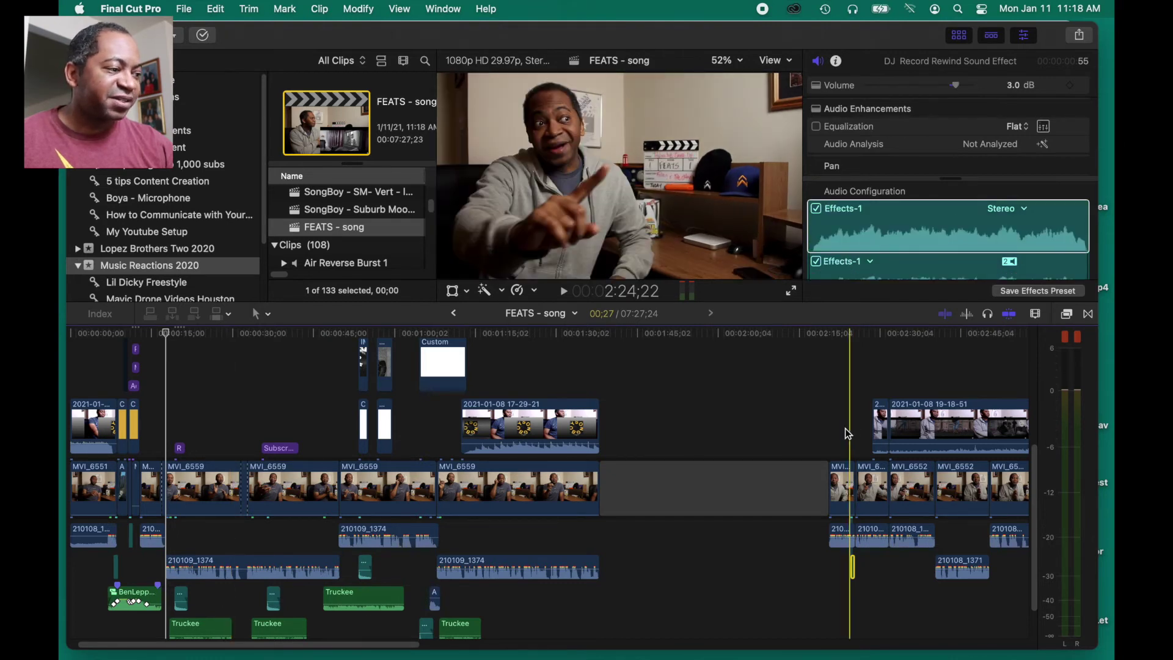
key("space")
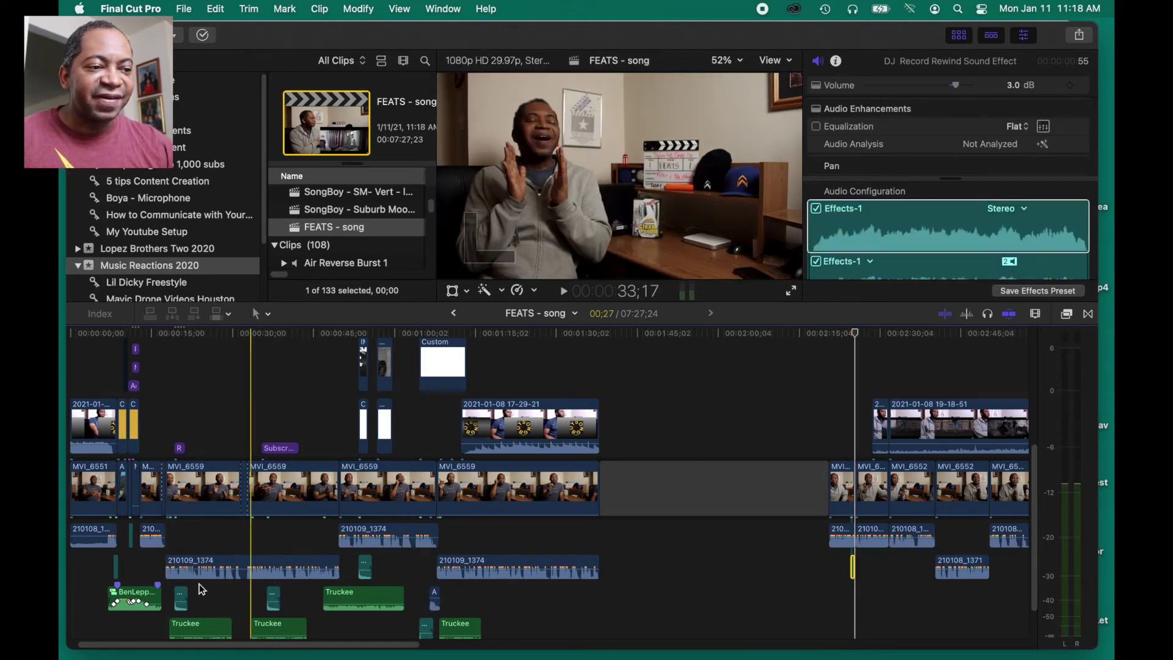
left_click(208, 633)
scroll(202, 629, "down", 2)
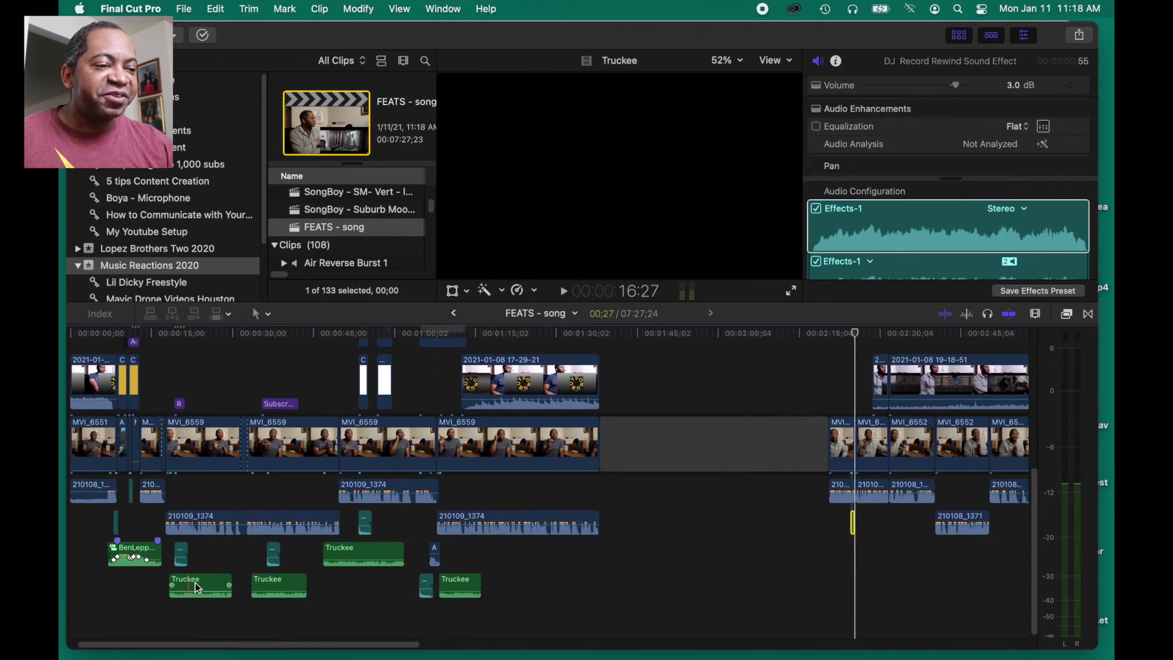
left_click_drag(198, 585, 878, 520)
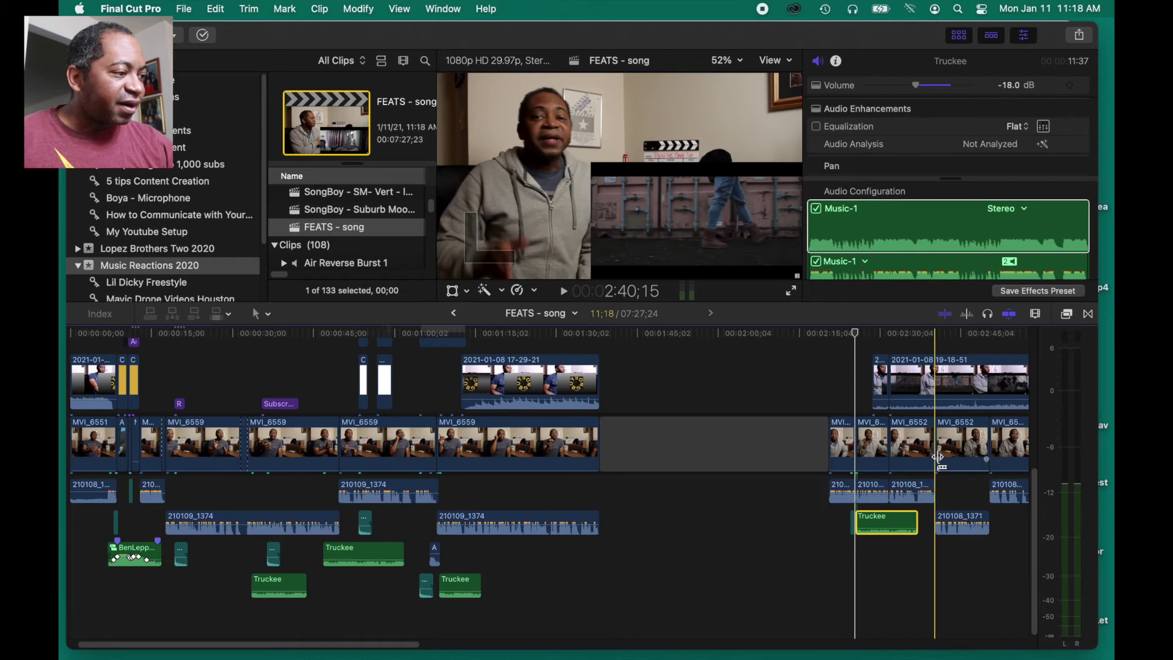
Move the Roy S. Ford title, bell, Subscribe title and white Custom clip later
left_click(939, 457)
key("super+minus")
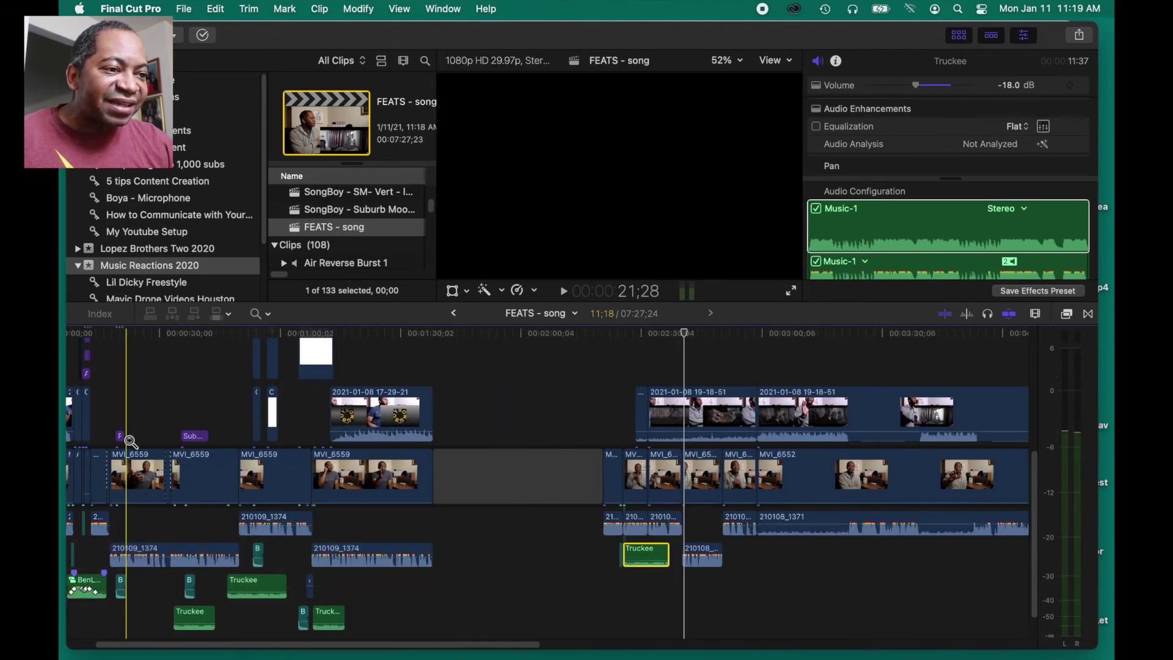
left_click_drag(125, 440, 625, 380)
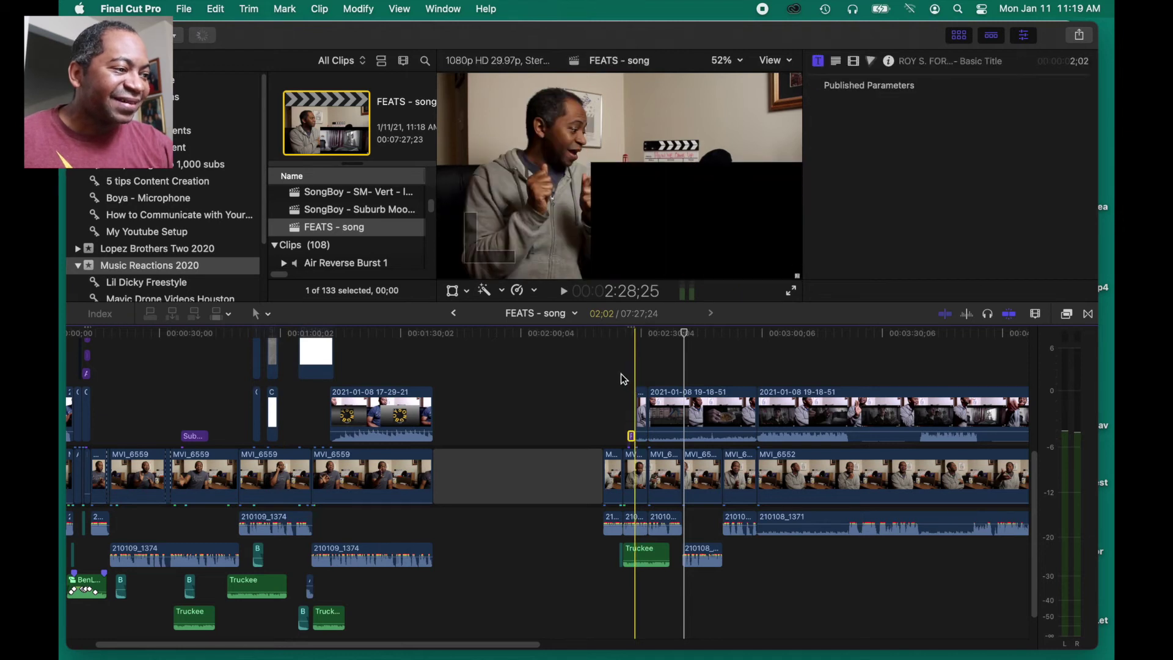
left_click(624, 379)
key("super+equal")
key("a")
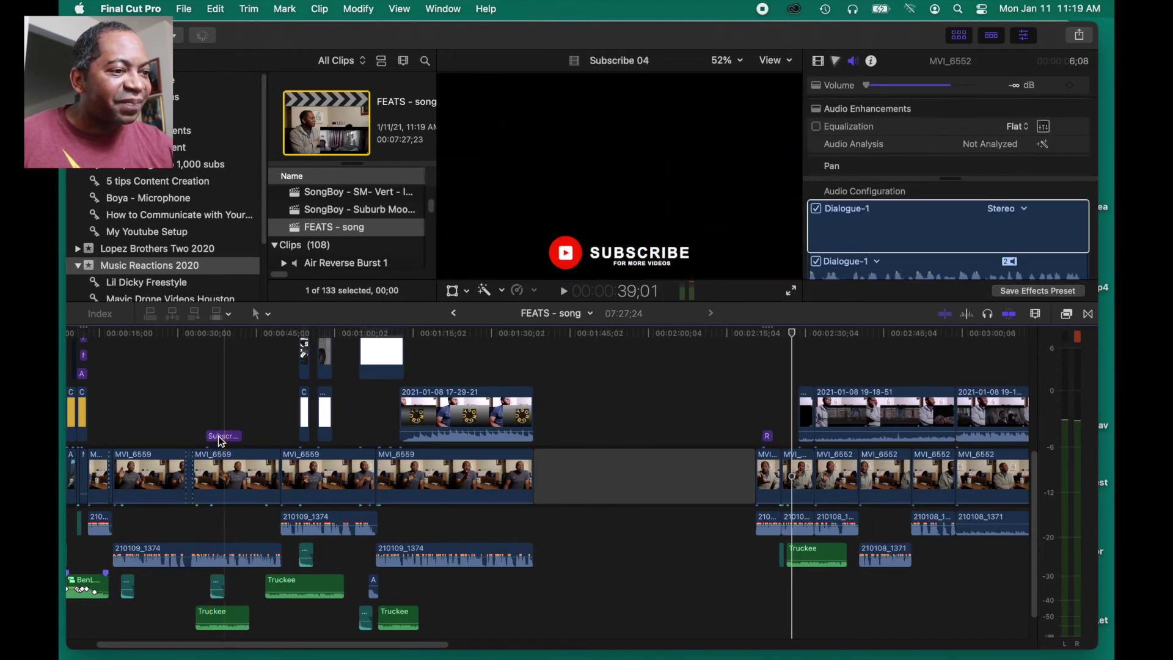
left_click(218, 586)
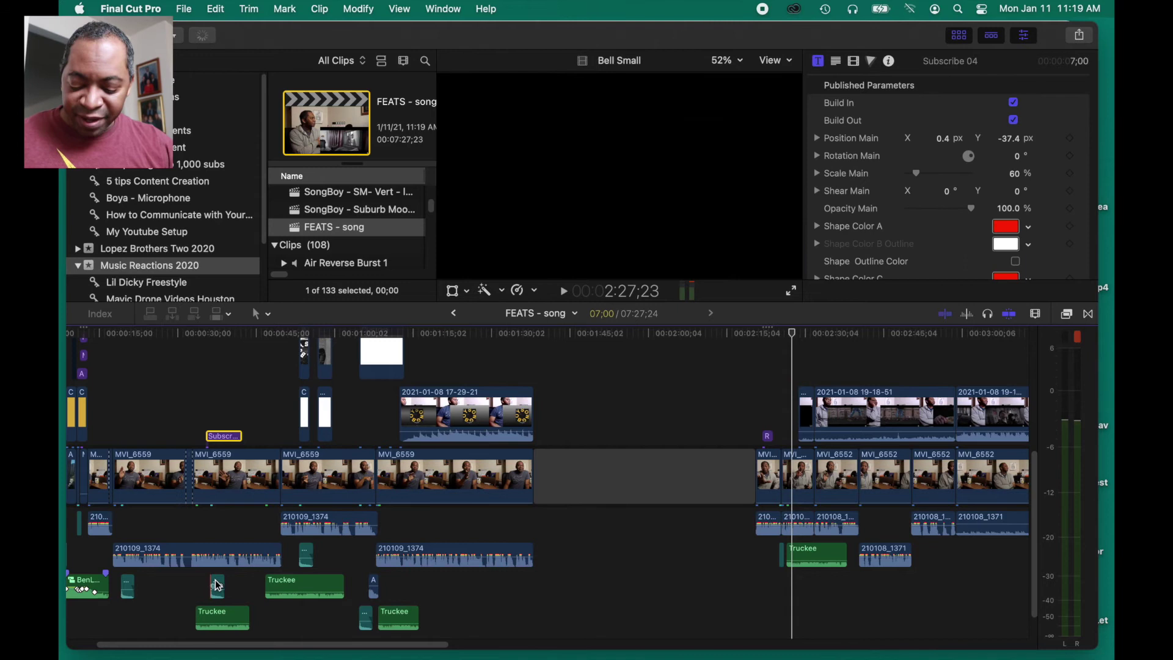
left_click_drag(218, 586, 904, 379)
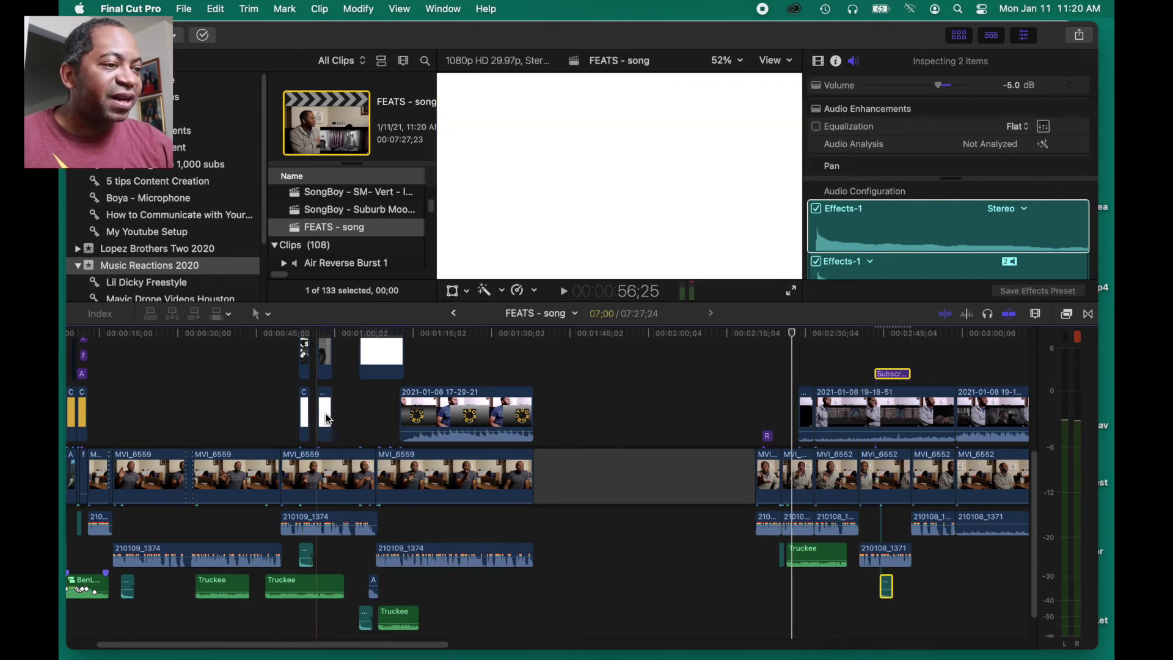
left_click_drag(325, 415, 825, 360)
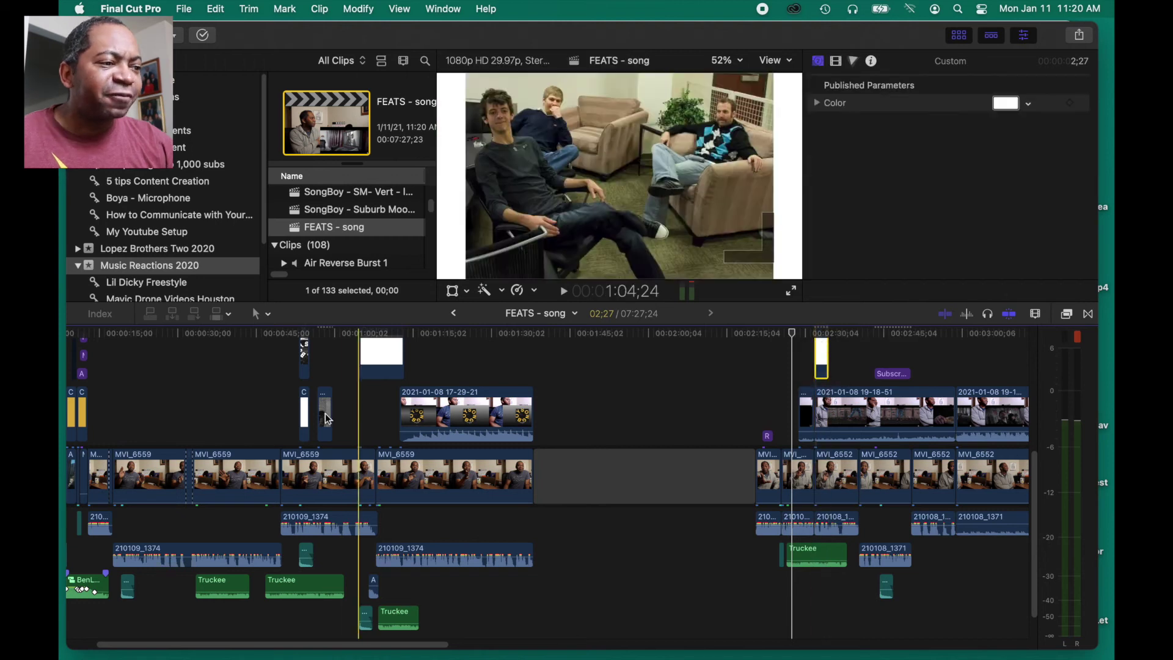
Delete the old MVI_6559 reaction clips through the gap, shortening the project to 5:19;28
scroll(446, 454, "up", 4)
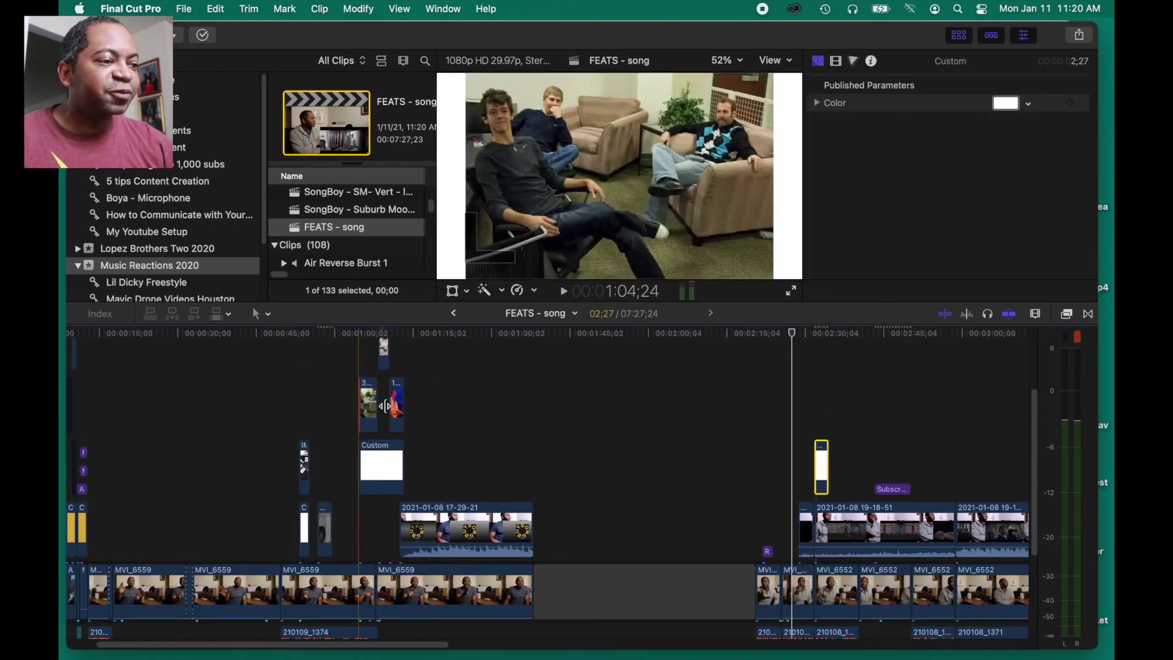
key("h")
scroll(471, 480, "down", 5)
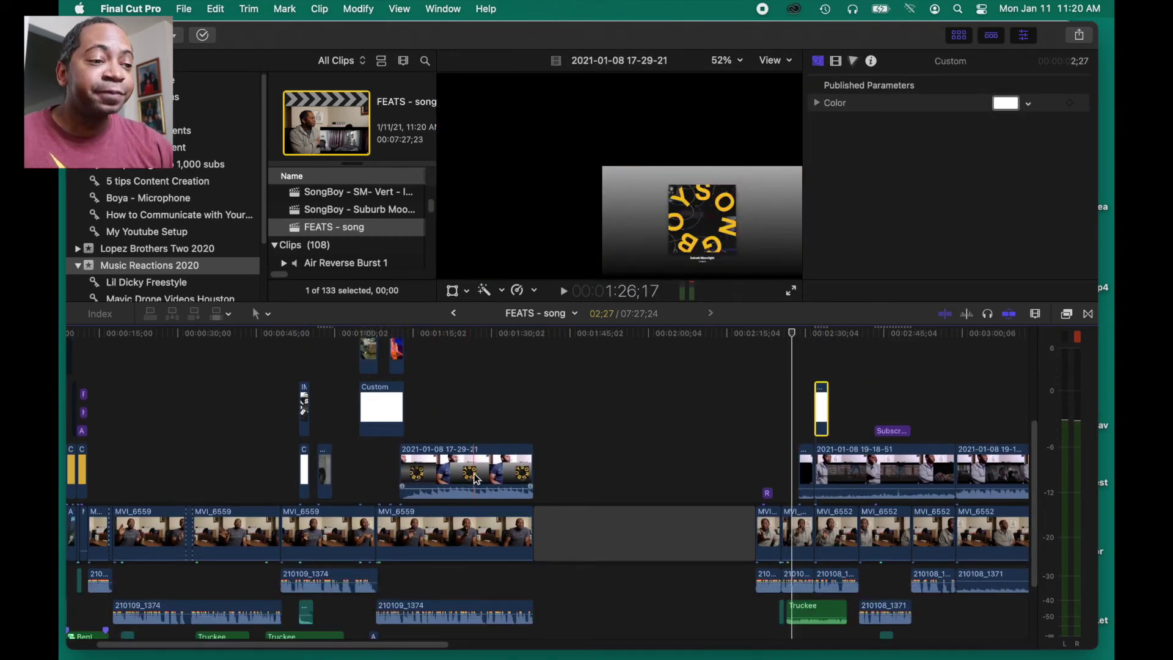
scroll(154, 438, "left", 3)
left_click(176, 493)
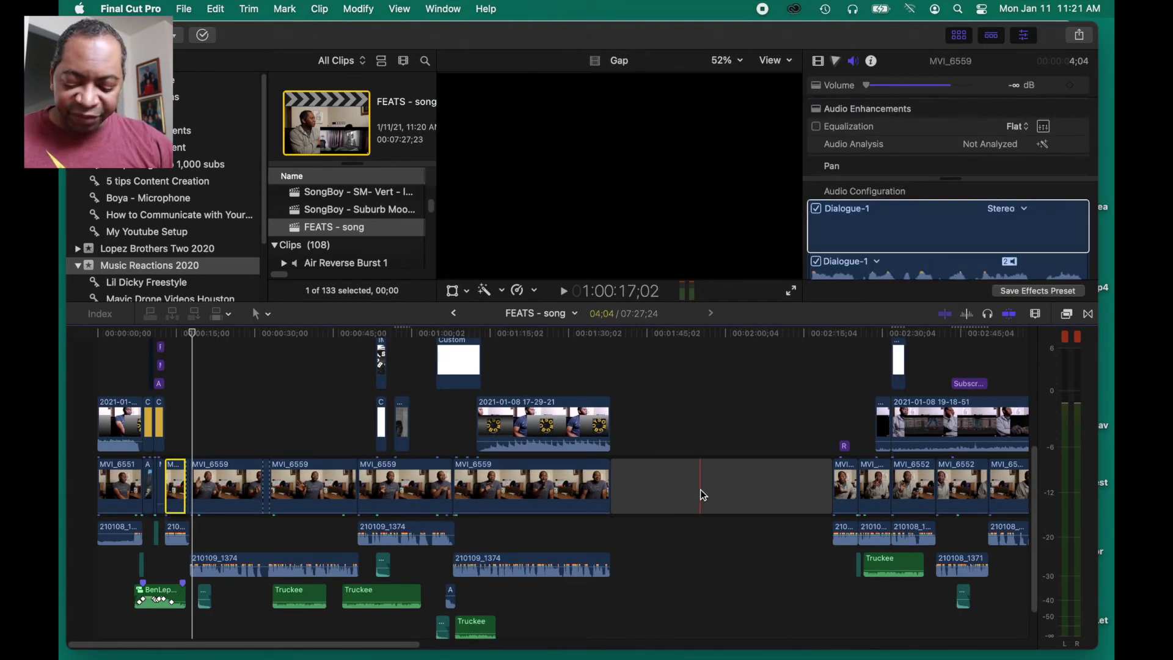
left_click(700, 489, "shift")
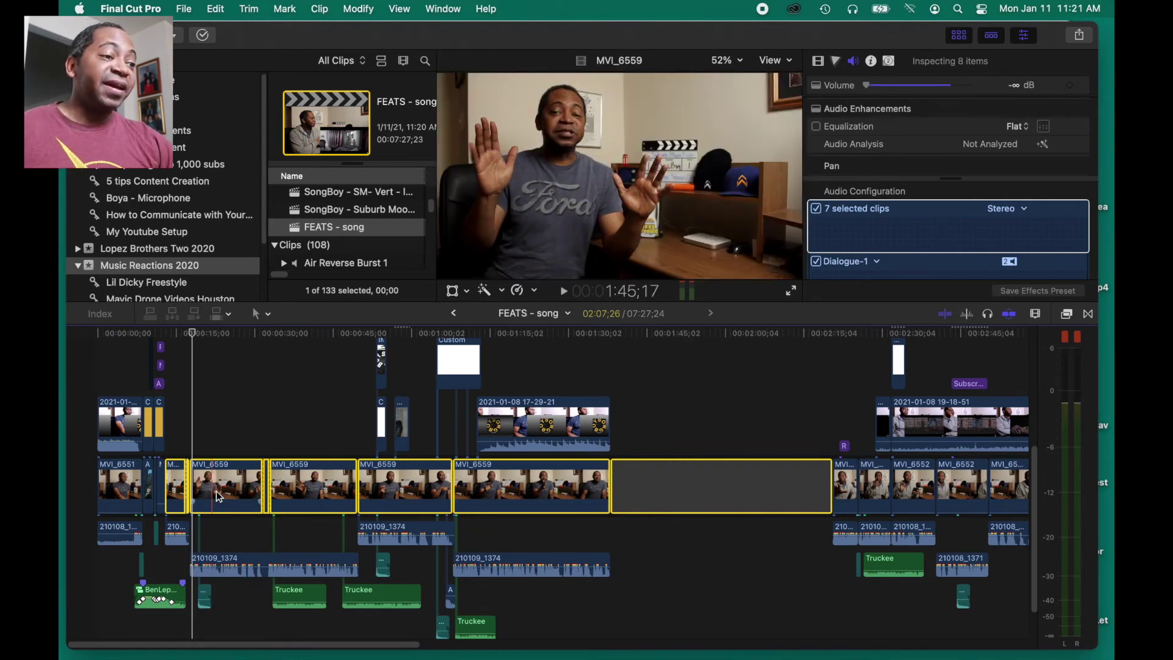
key("Delete")
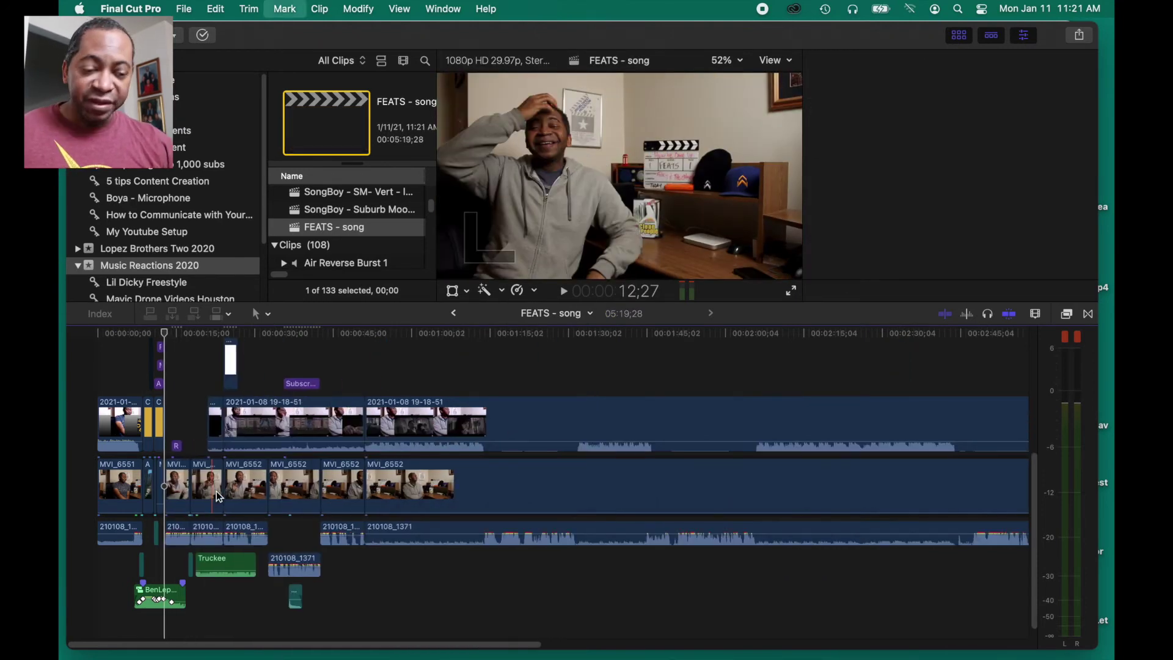
key("z")
left_click_drag(125, 550, 208, 635)
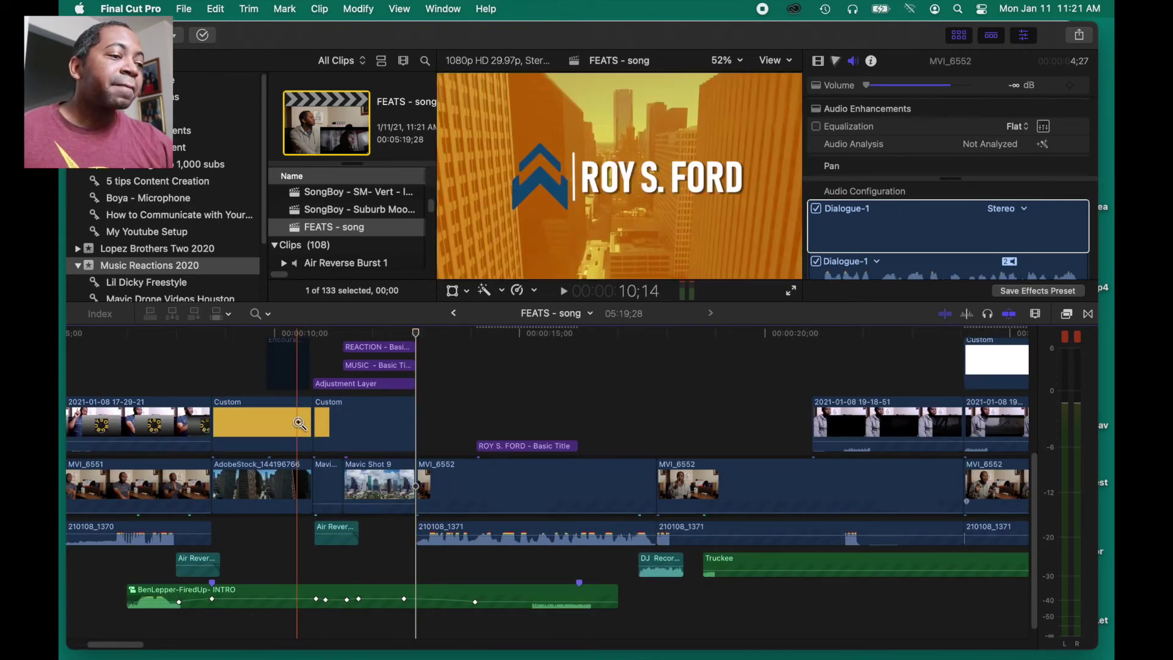
Extend the FiredUp INTRO music about 23 frames, review it, and split MVI_6552 near 16 seconds
key("space")
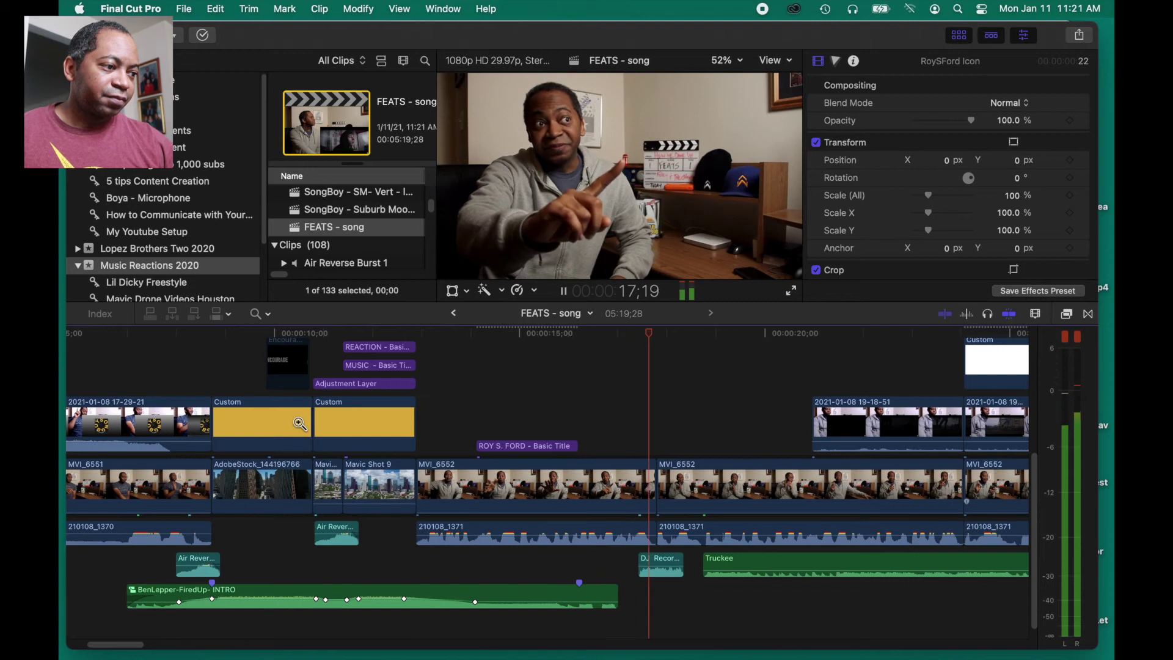
key("space")
key("a")
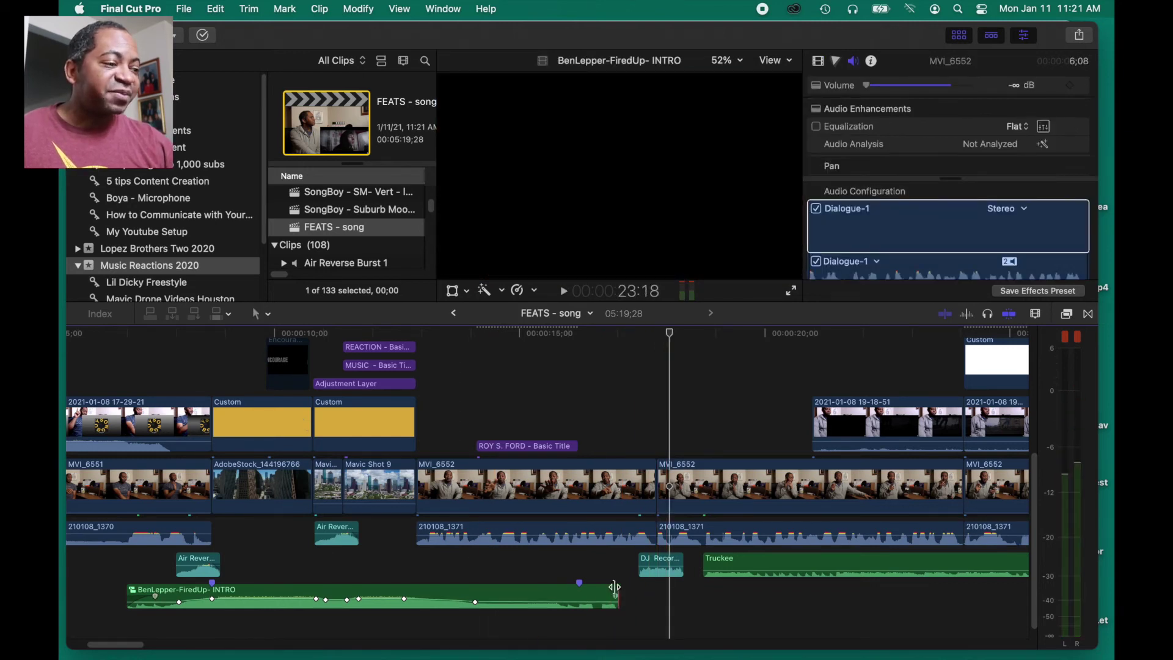
left_click_drag(615, 588, 655, 590)
key("space")
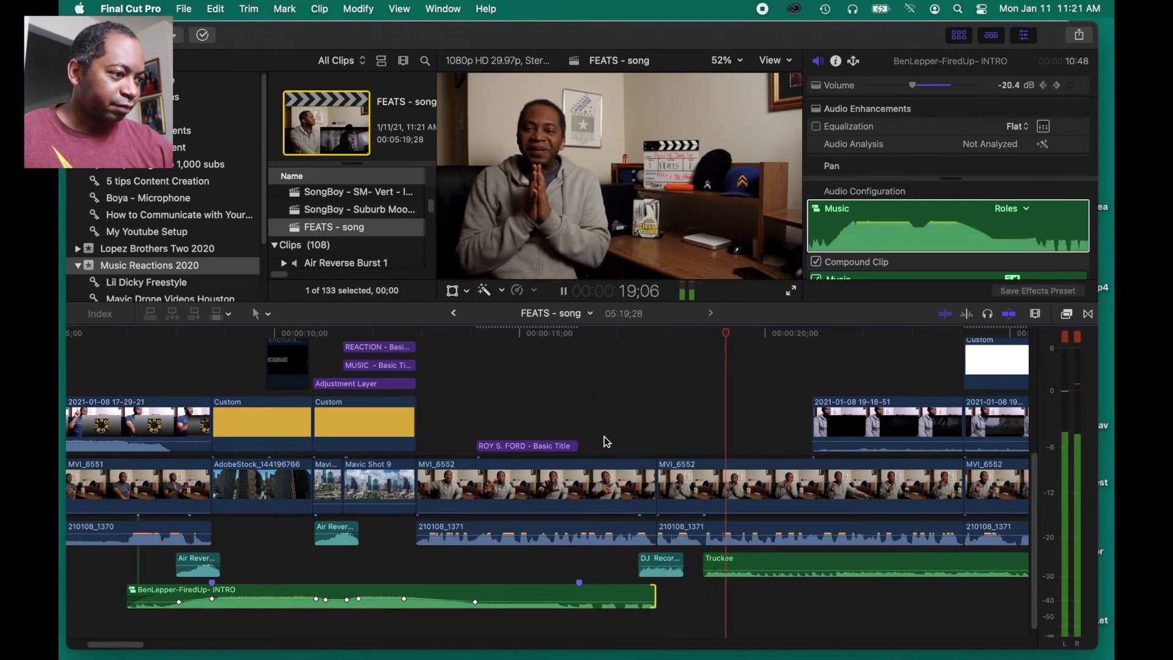
key("space")
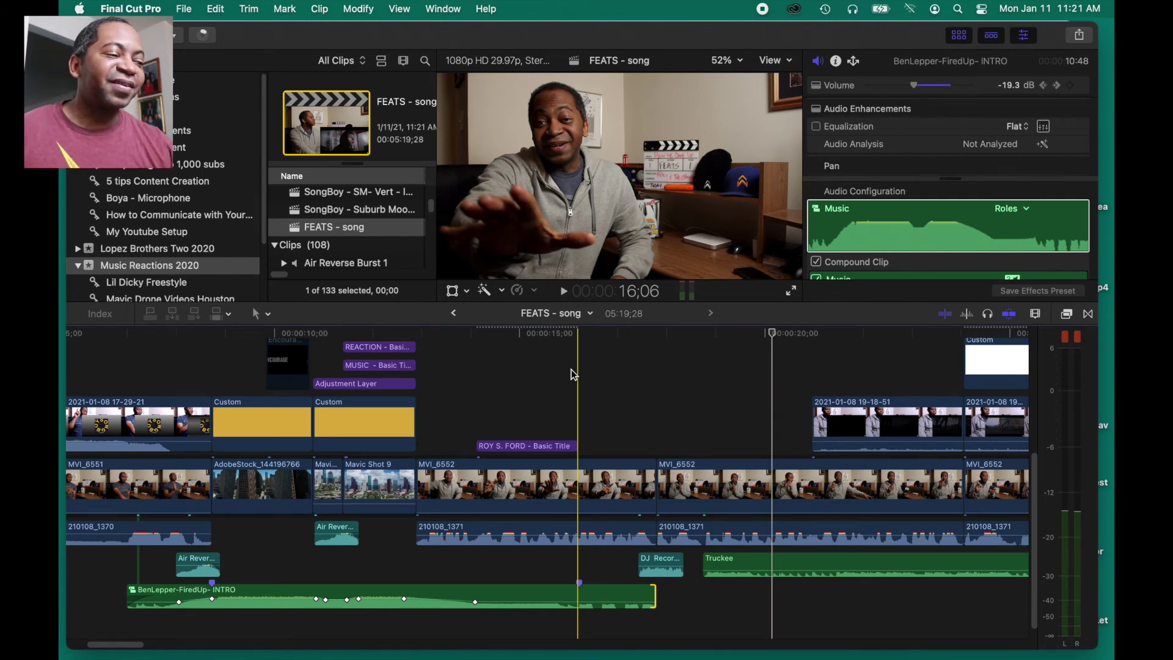
key("space")
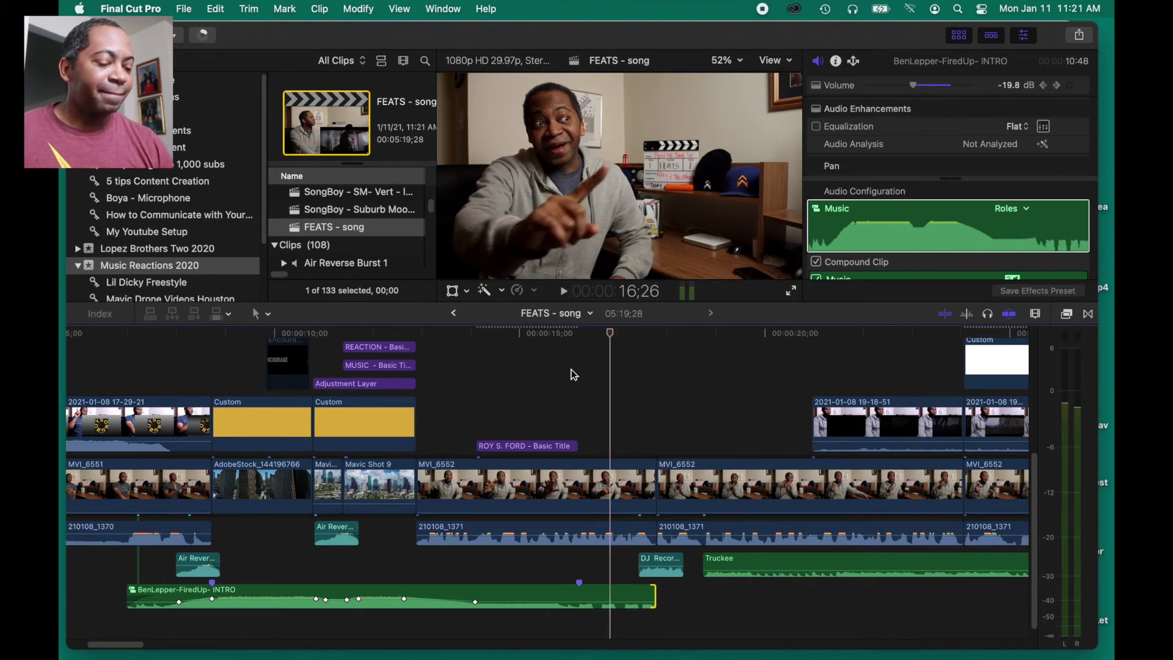
left_click(617, 510)
Scale the short MVI_6552 piece to 149%, reposition it for a punch-in zoom, and preview
left_click(633, 509)
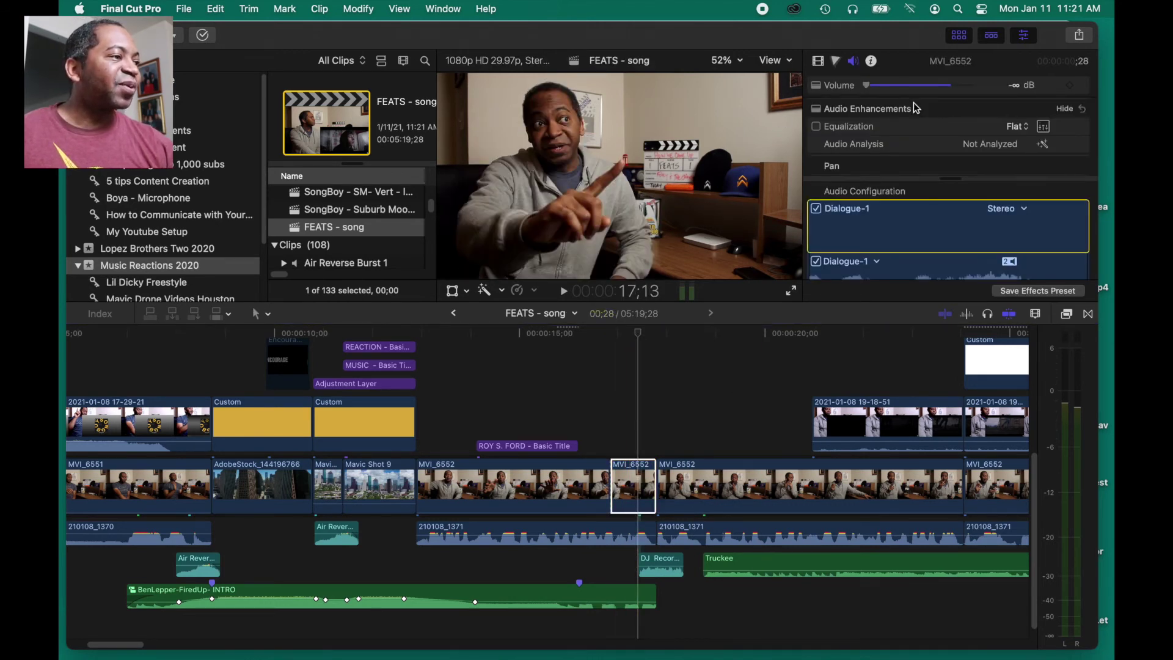
left_click(820, 61)
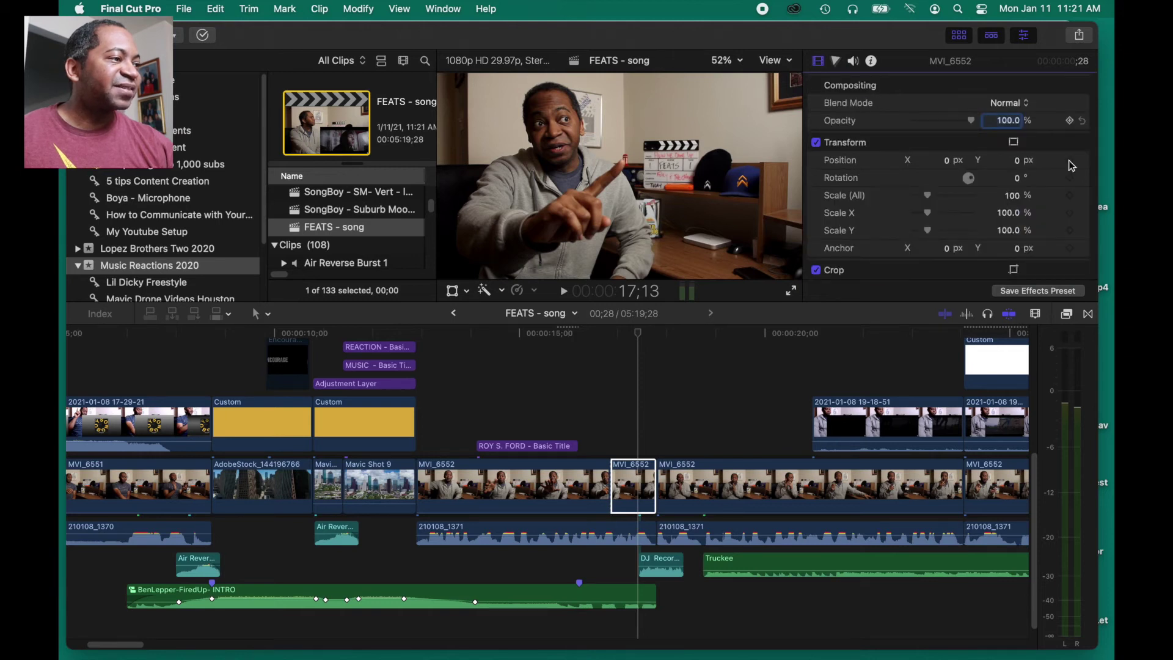
scroll(862, 195, "down", 1)
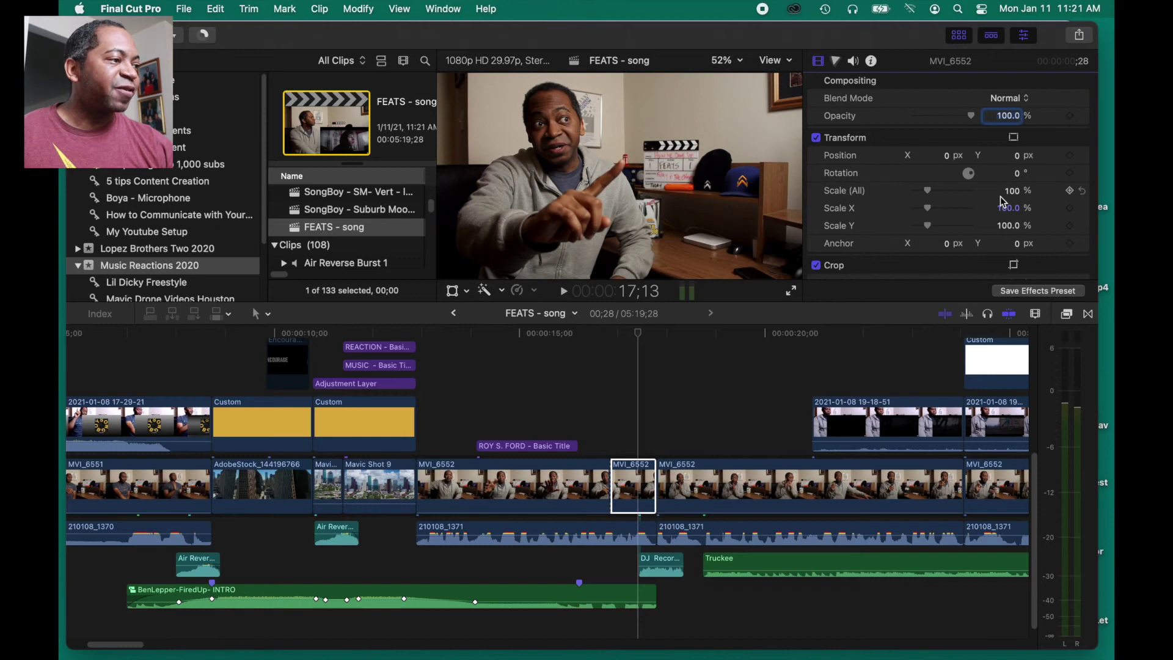
left_click_drag(1012, 190, 1012, 191)
left_click_drag(537, 193, 573, 219)
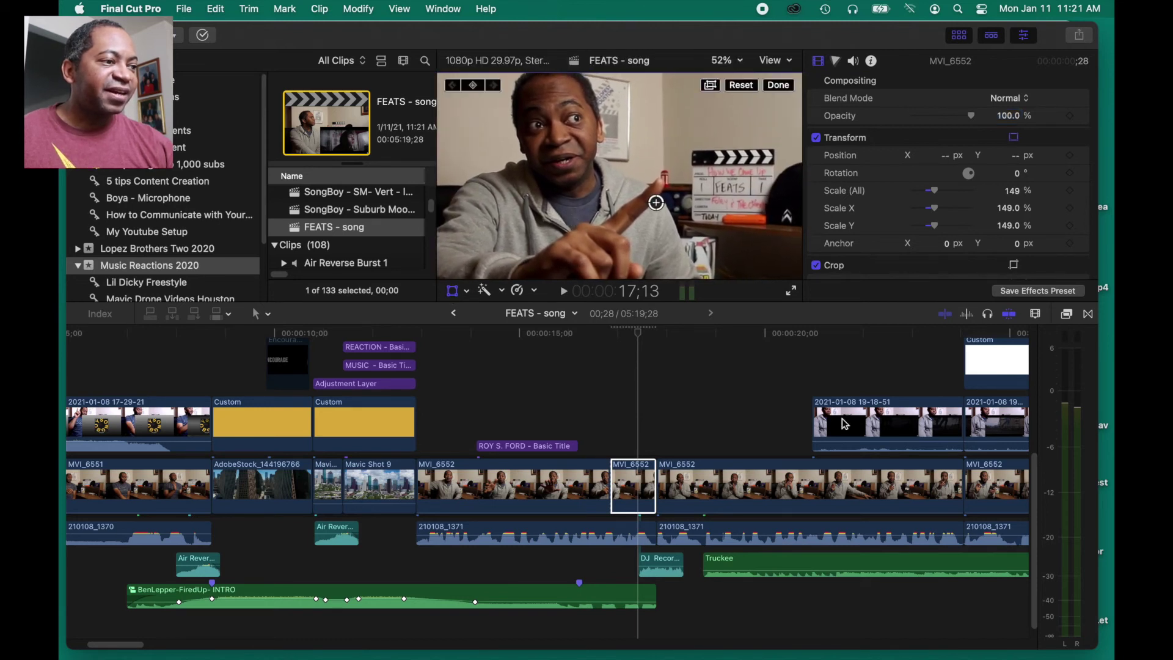
left_click(600, 336)
key("space")
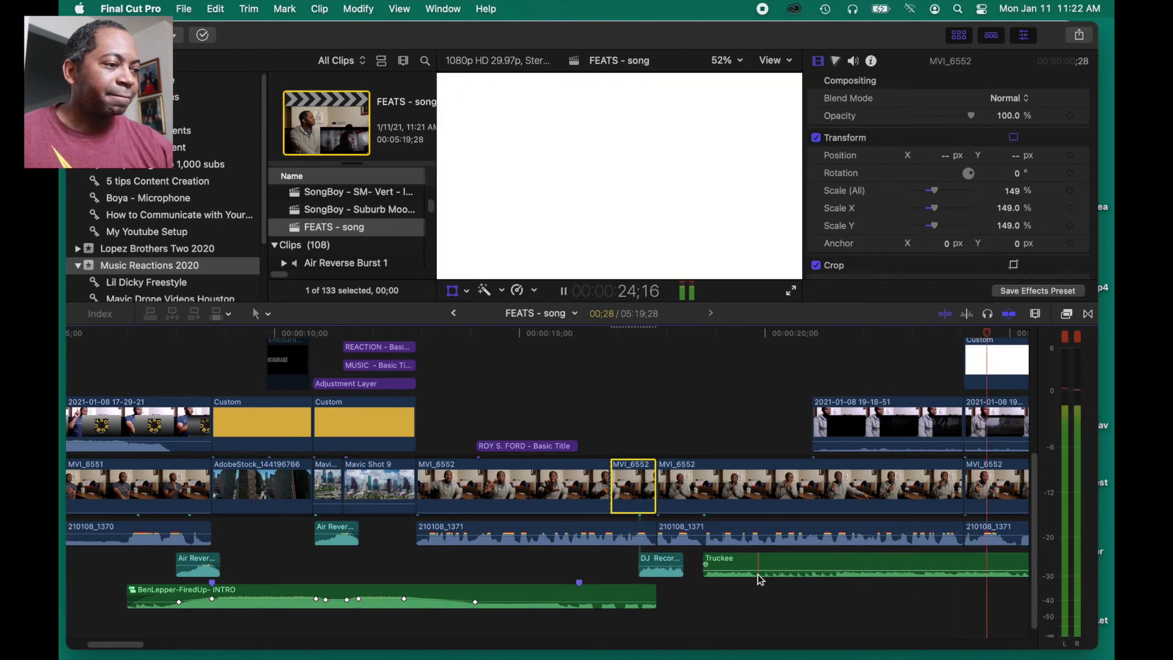
Move the Bell Small sound effect left under the white Custom clip and play to check timing
key("space")
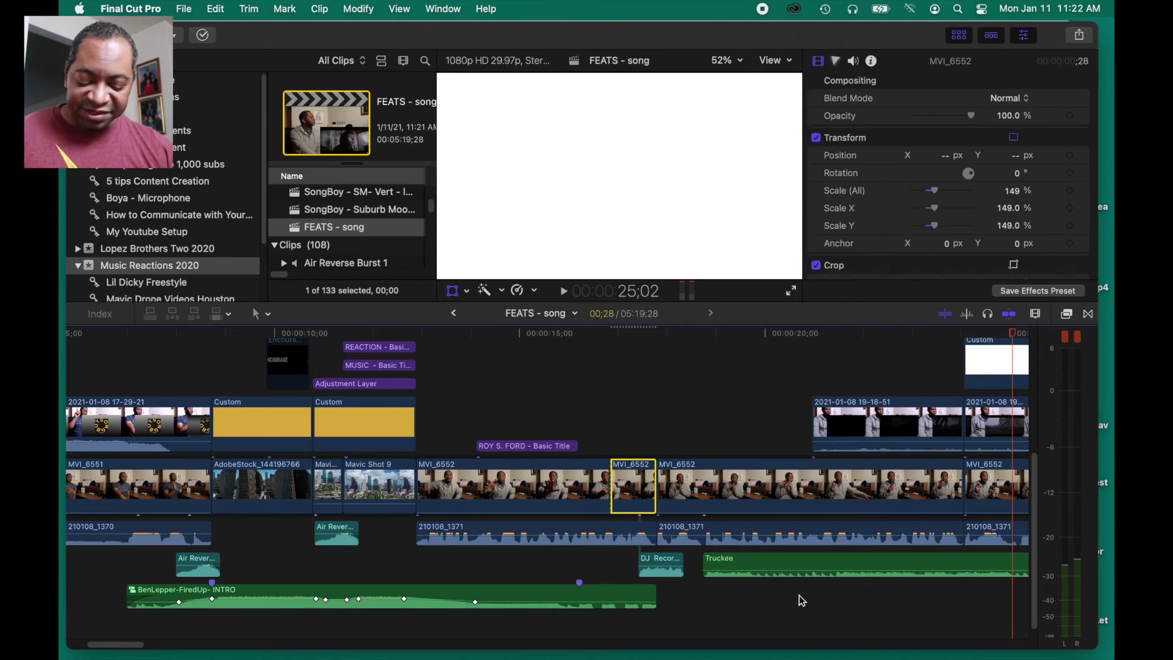
key("shift+z")
key("z")
left_click_drag(120, 524, 313, 594)
key("a")
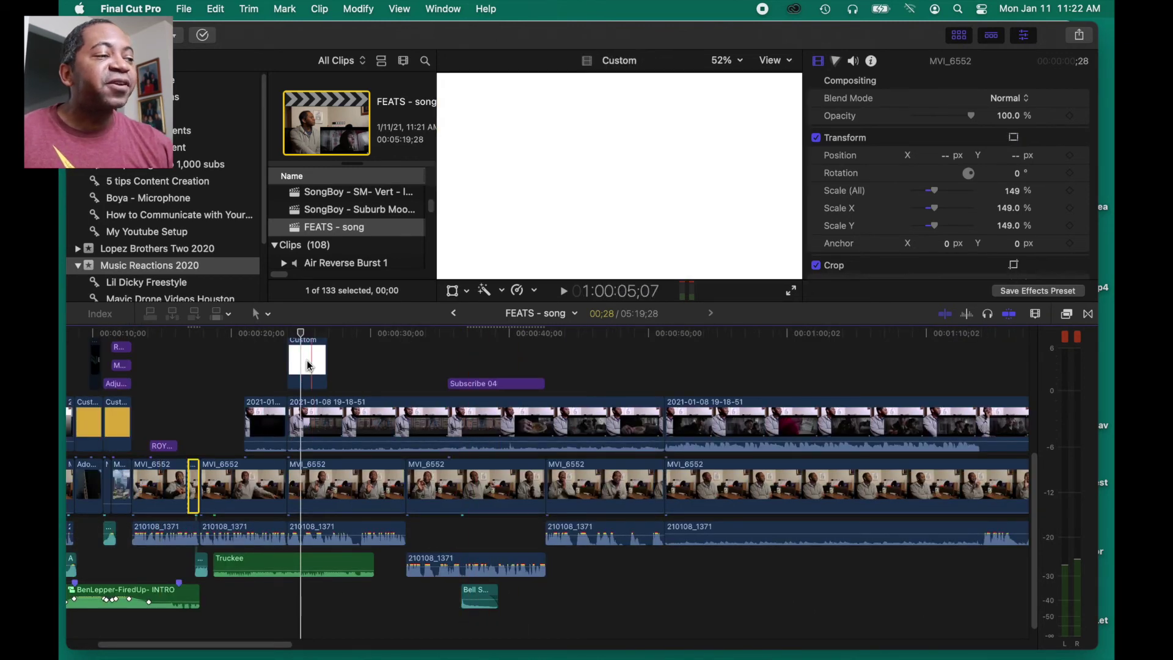
left_click_drag(472, 596, 298, 565)
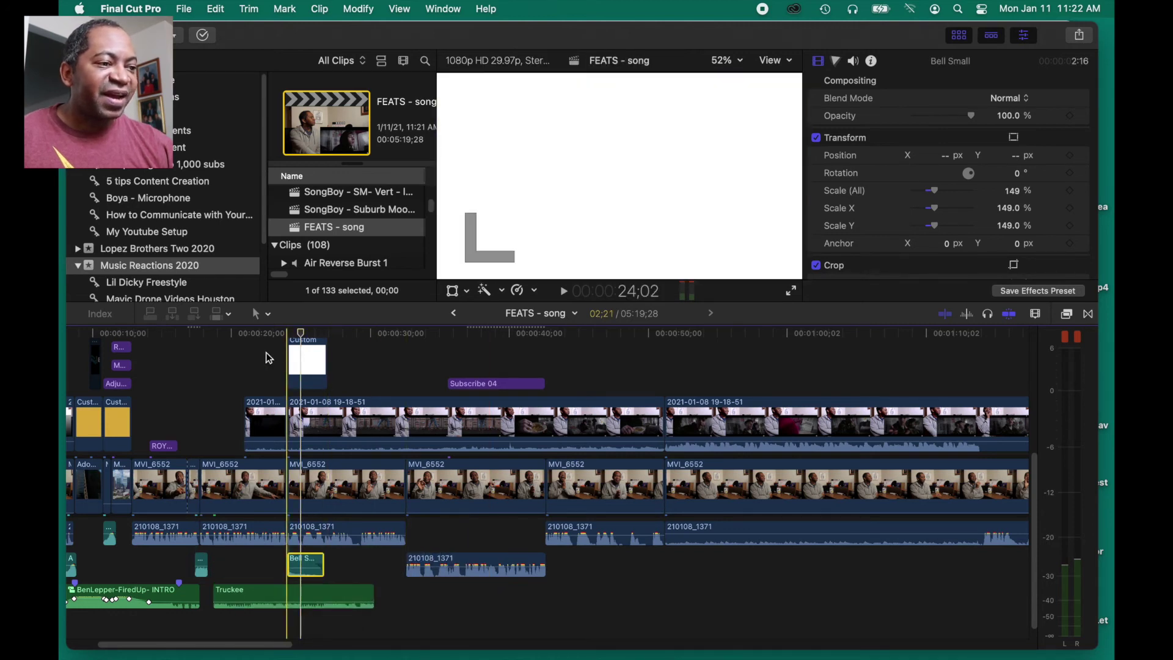
key("space")
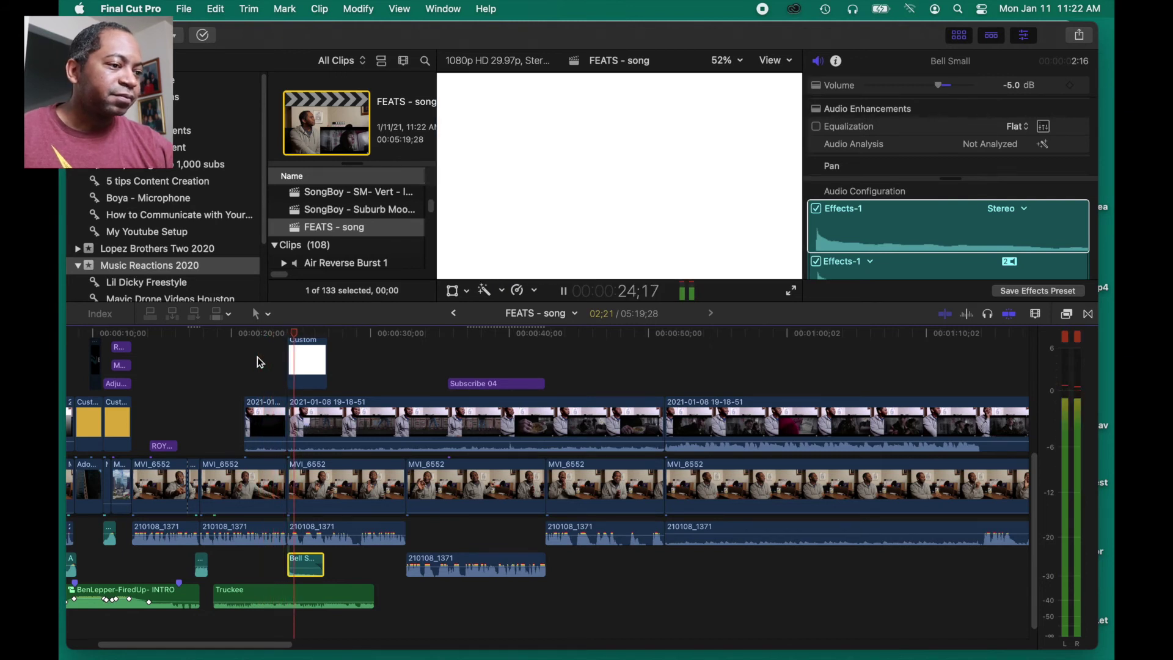
left_click(260, 362)
key("space")
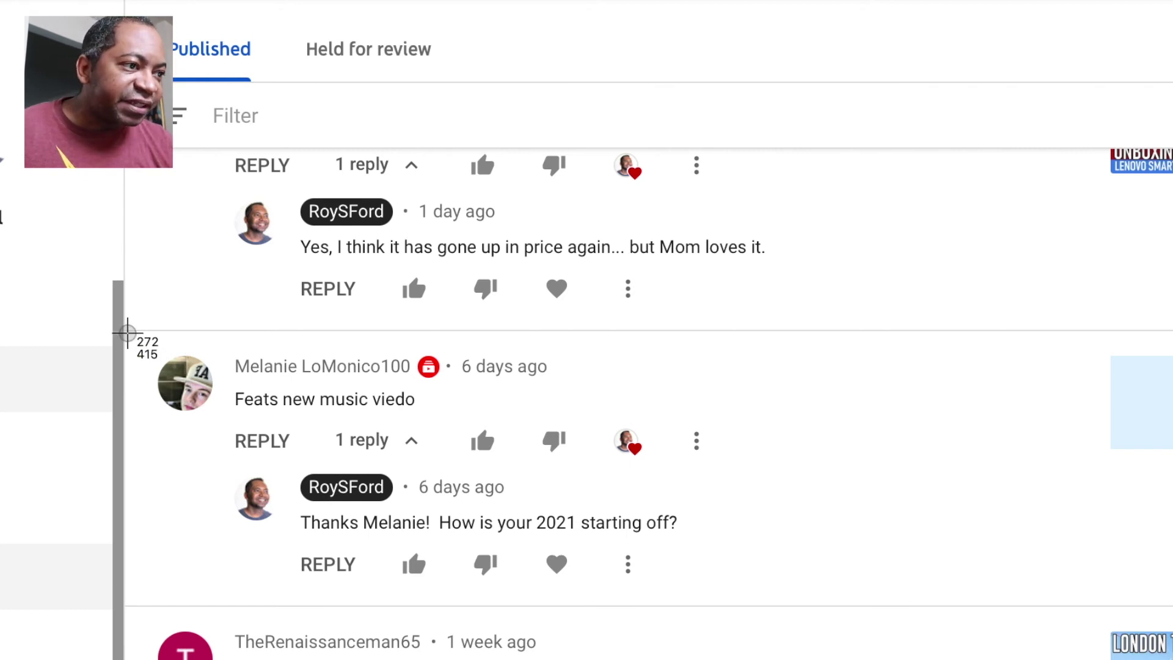
Screenshot the requester's 'Feats new music viedo' comment and place it above the Custom clip
left_click_drag(126, 333, 1100, 469)
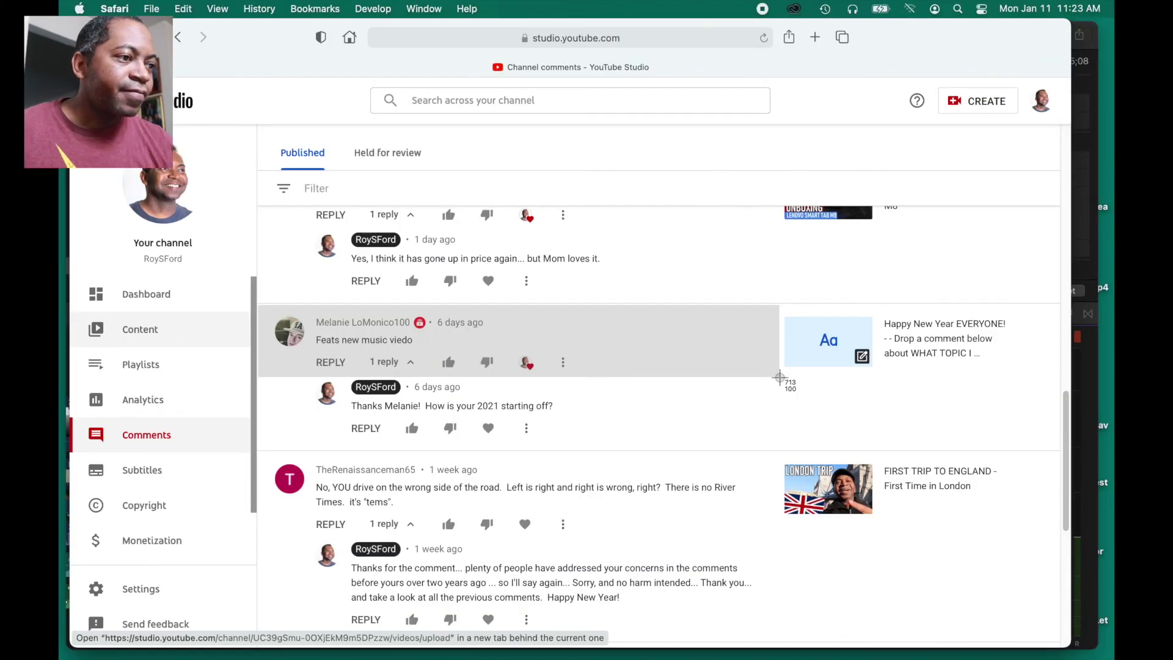
left_click_drag(779, 377, 778, 379)
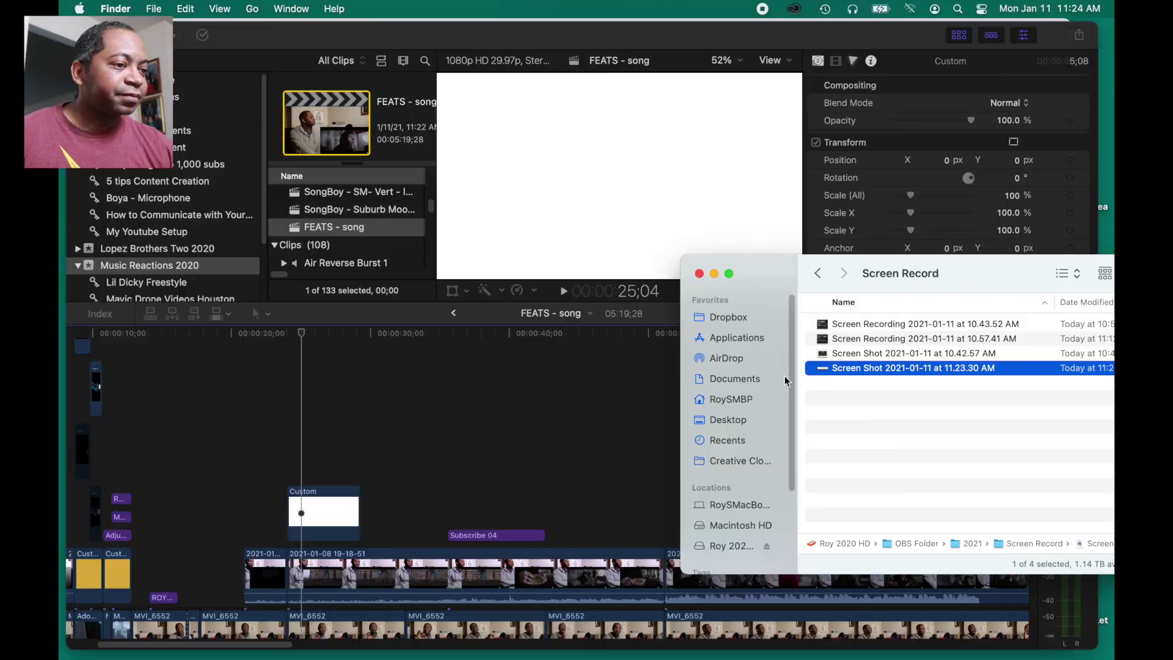
left_click_drag(290, 507, 292, 455)
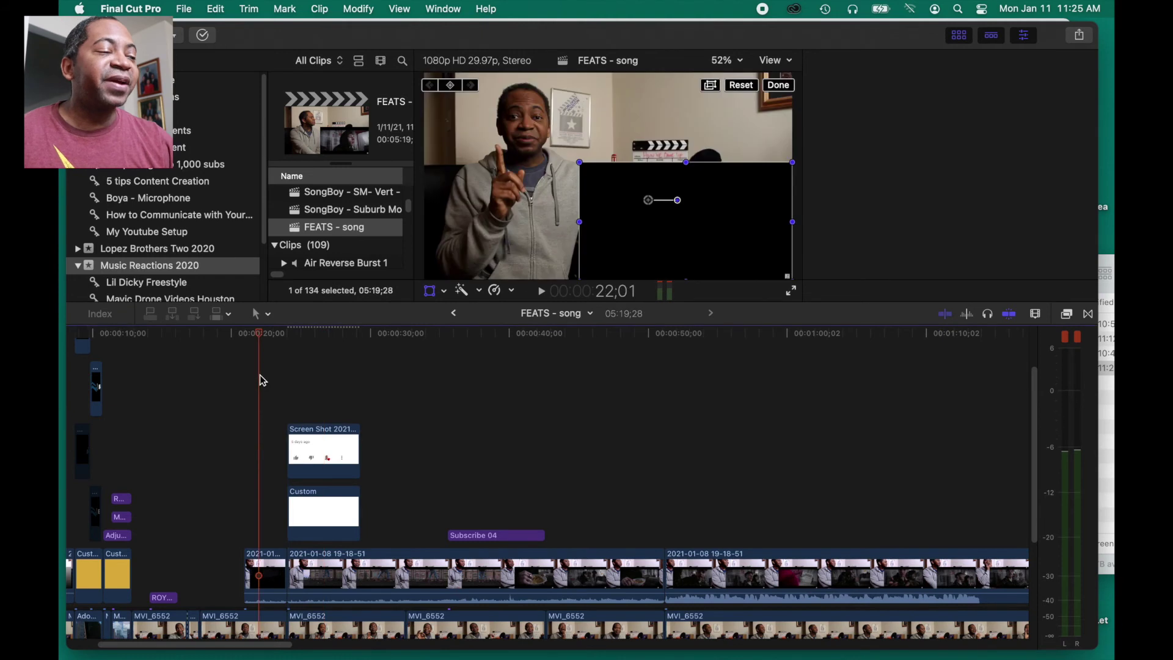
Play the intro to review the comment screenshot overlay
key("space")
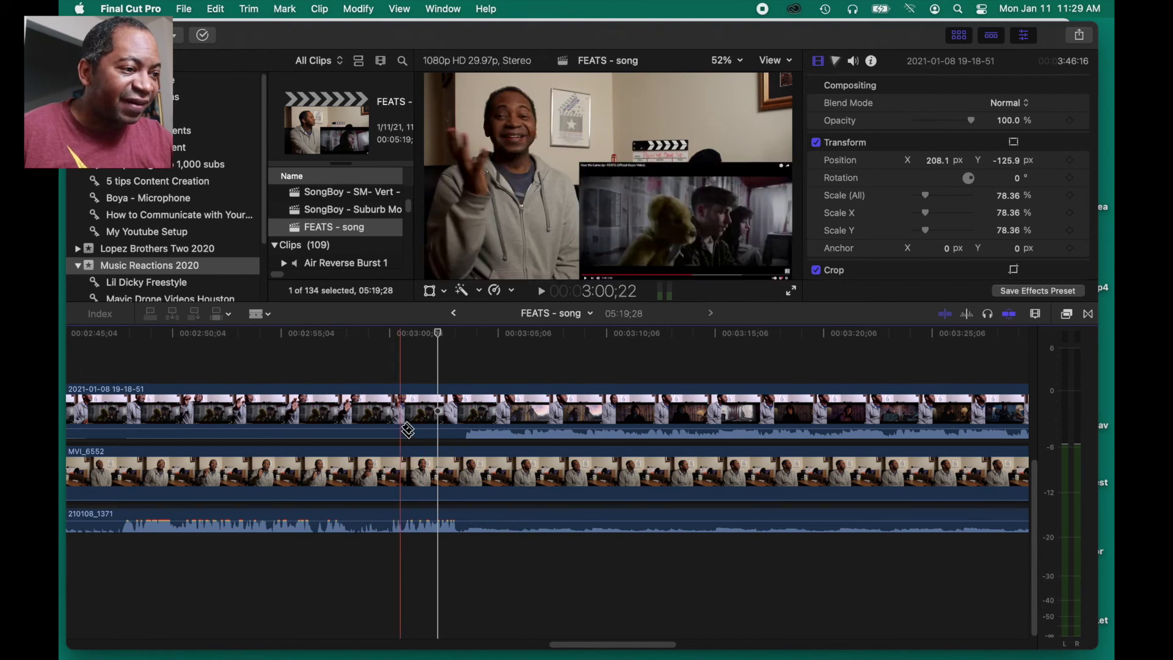
Blade out the three-minute teaser section and shift the whole edit about 34 seconds later
key("super+shift+b")
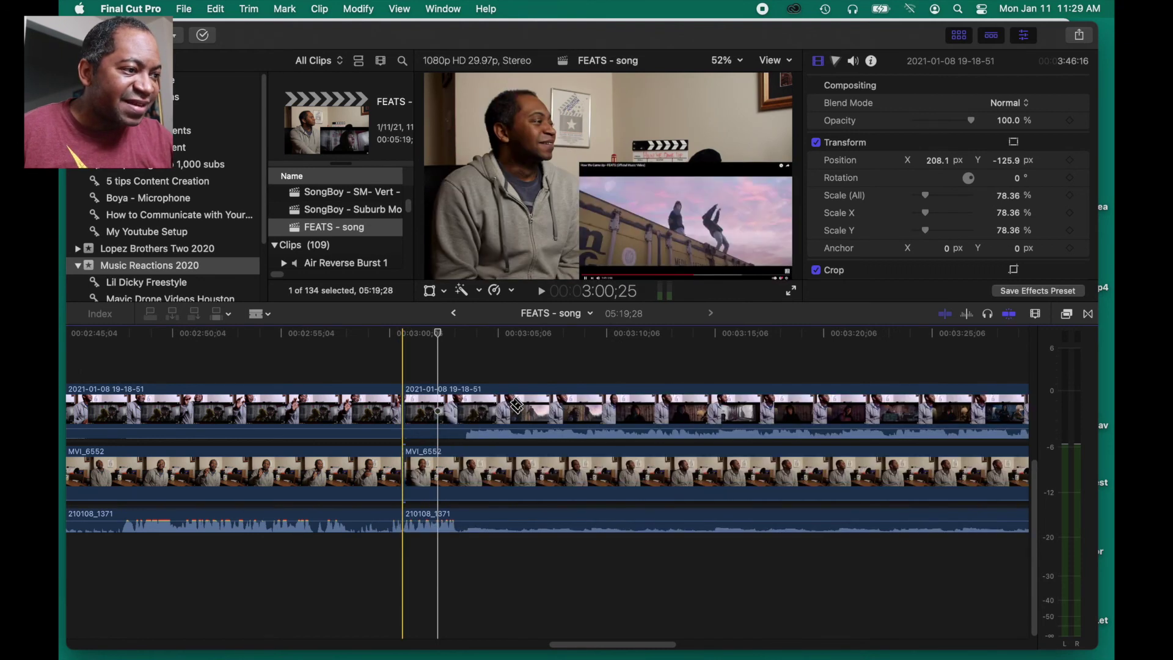
key("super+shift+b")
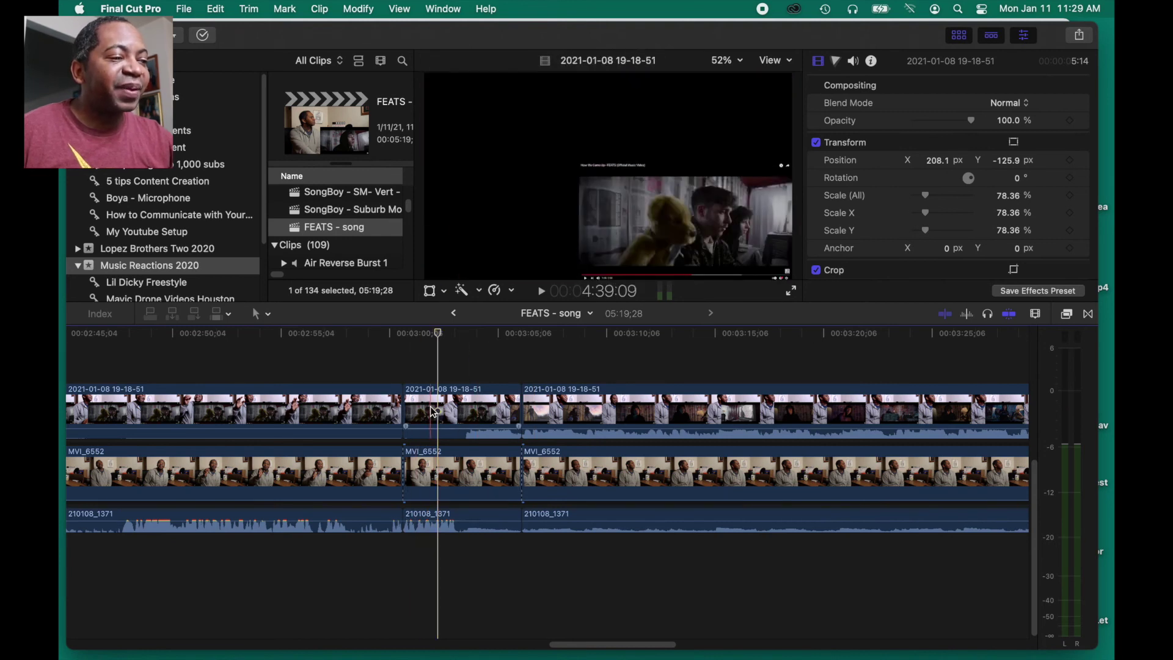
left_click_drag(450, 369, 469, 542)
key("super+a")
key("shift+z")
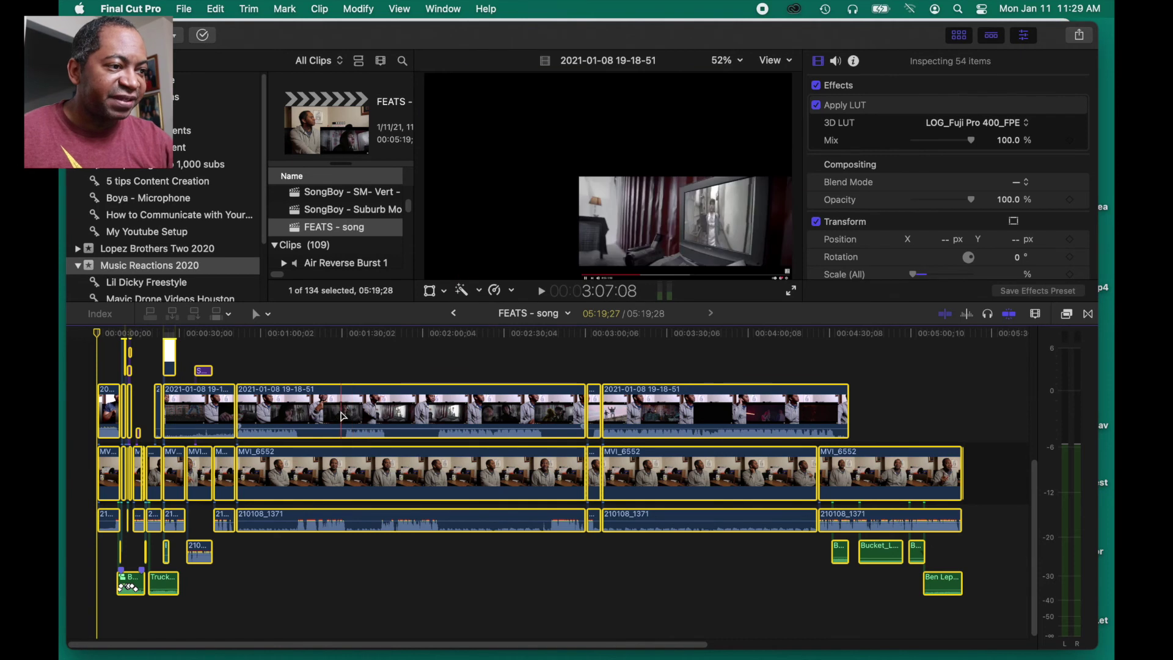
left_click(354, 413)
left_click_drag(111, 474, 204, 476)
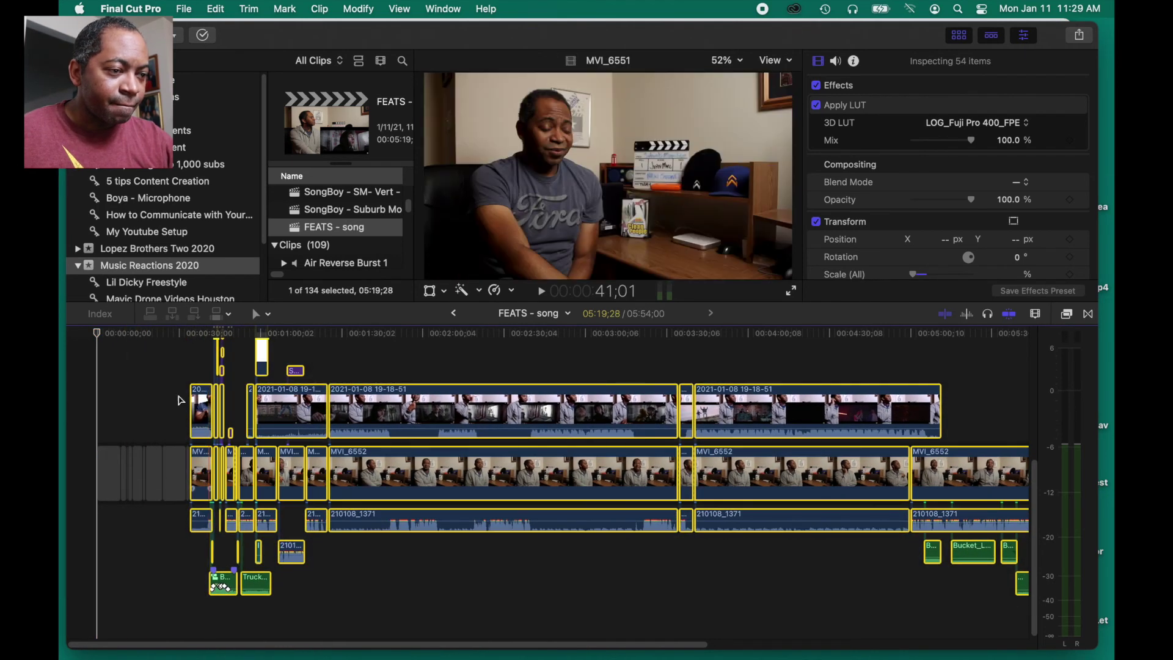
left_click(164, 443)
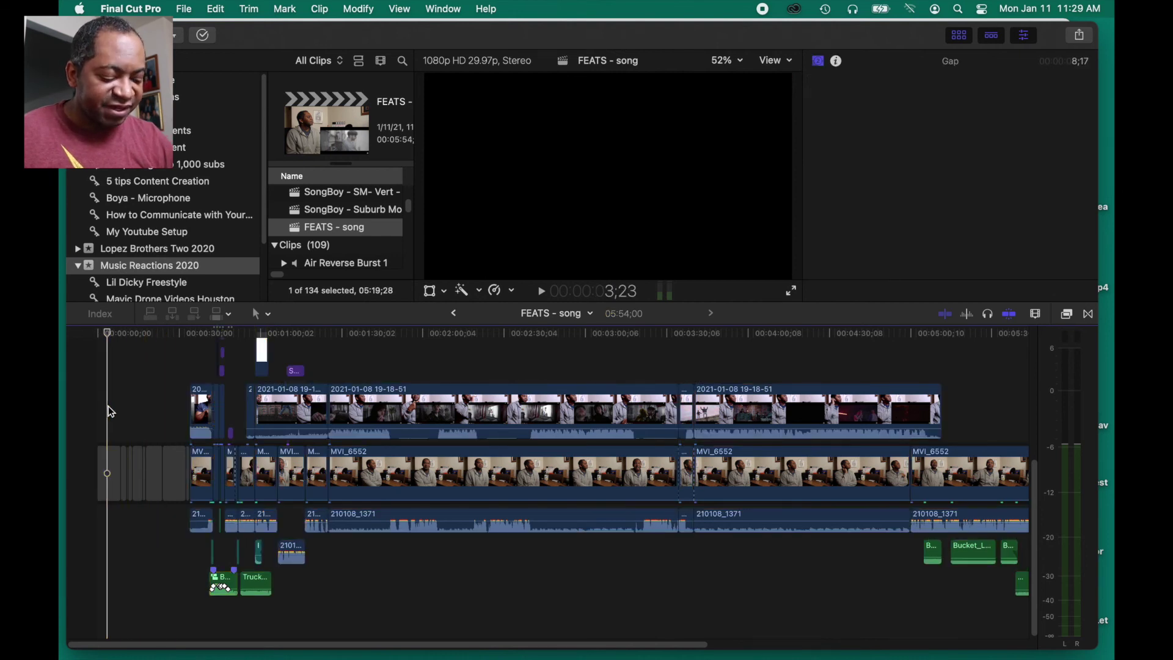
Paste the music-video teaser at the timeline start and move the FiredUp INTRO music there
key("Home")
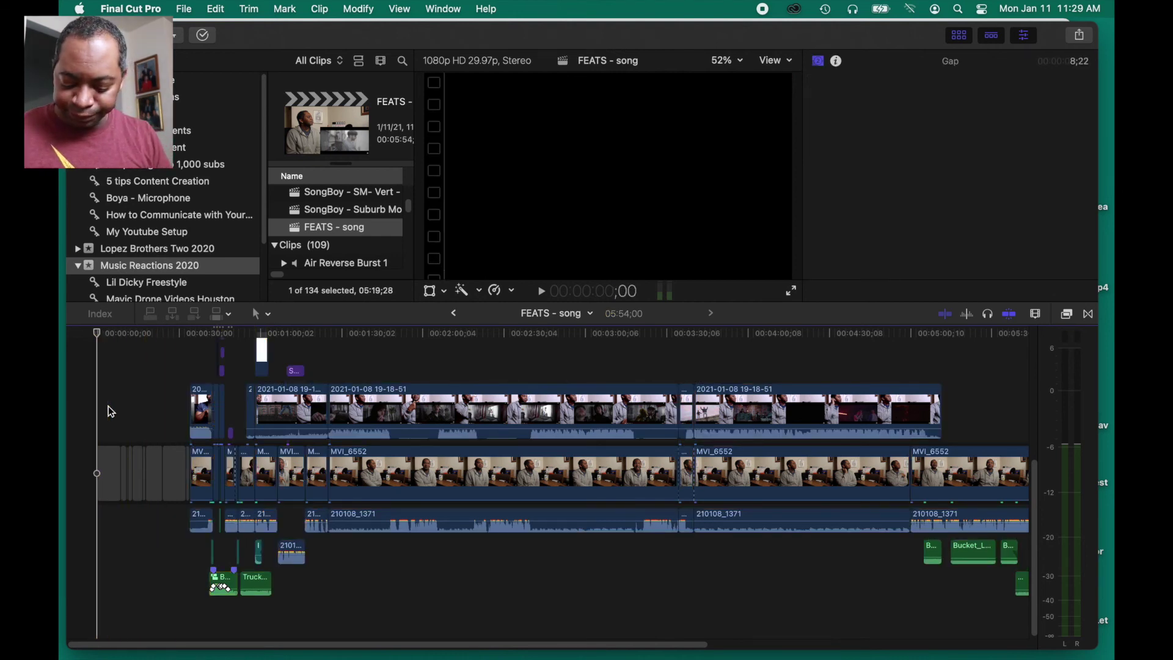
key("super+v")
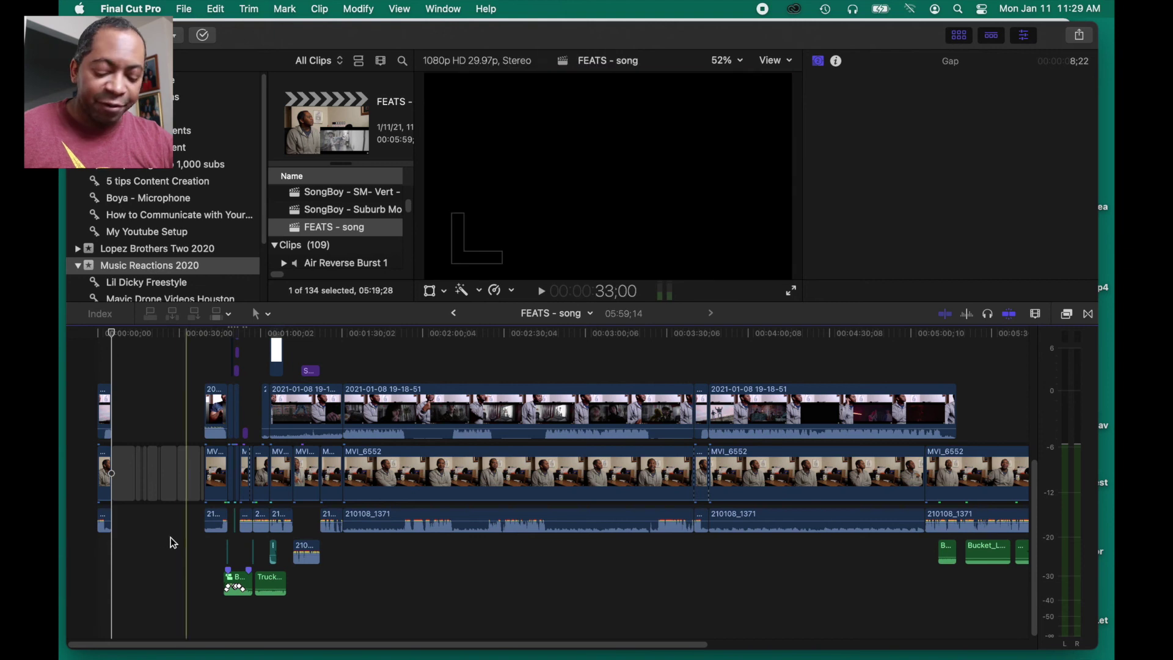
key("super+equal")
left_click_drag(238, 584, 143, 581)
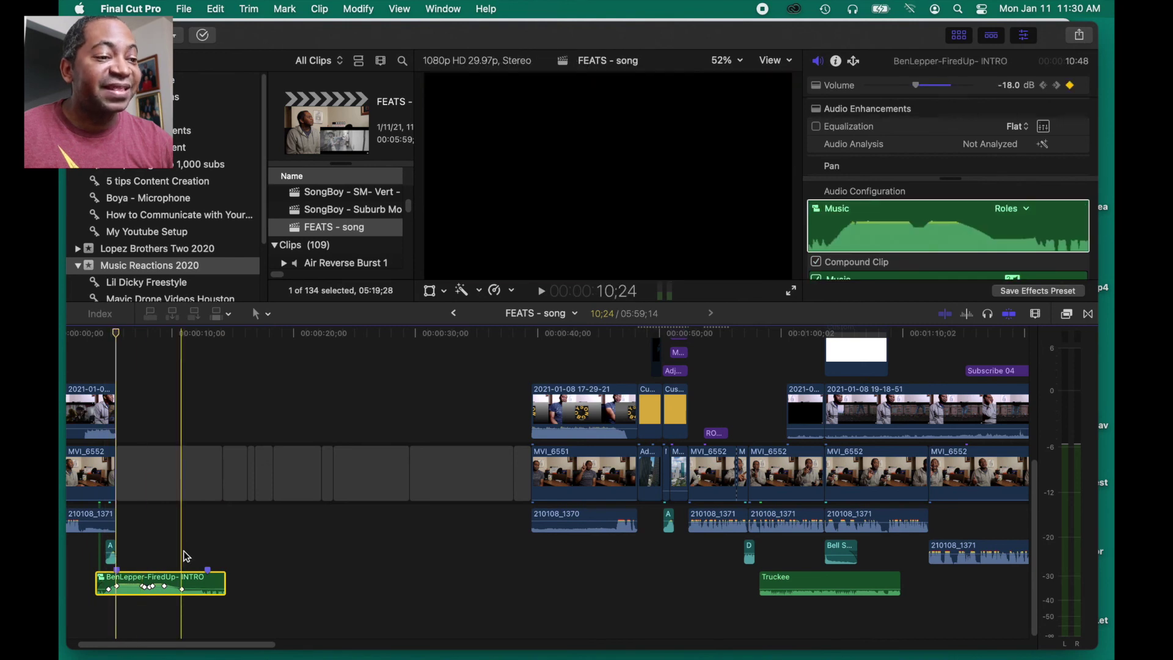
Delete the empty gap and old opening clips so the teaser runs straight into the intro
left_click_drag(104, 493, 104, 494)
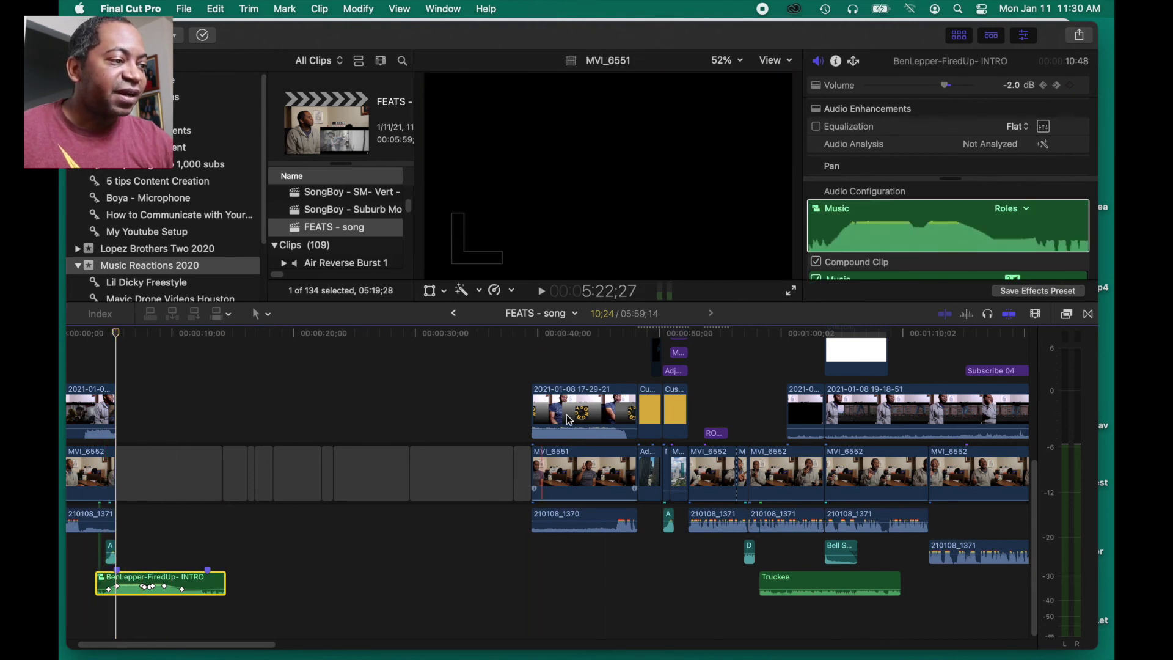
left_click_drag(611, 354, 152, 527)
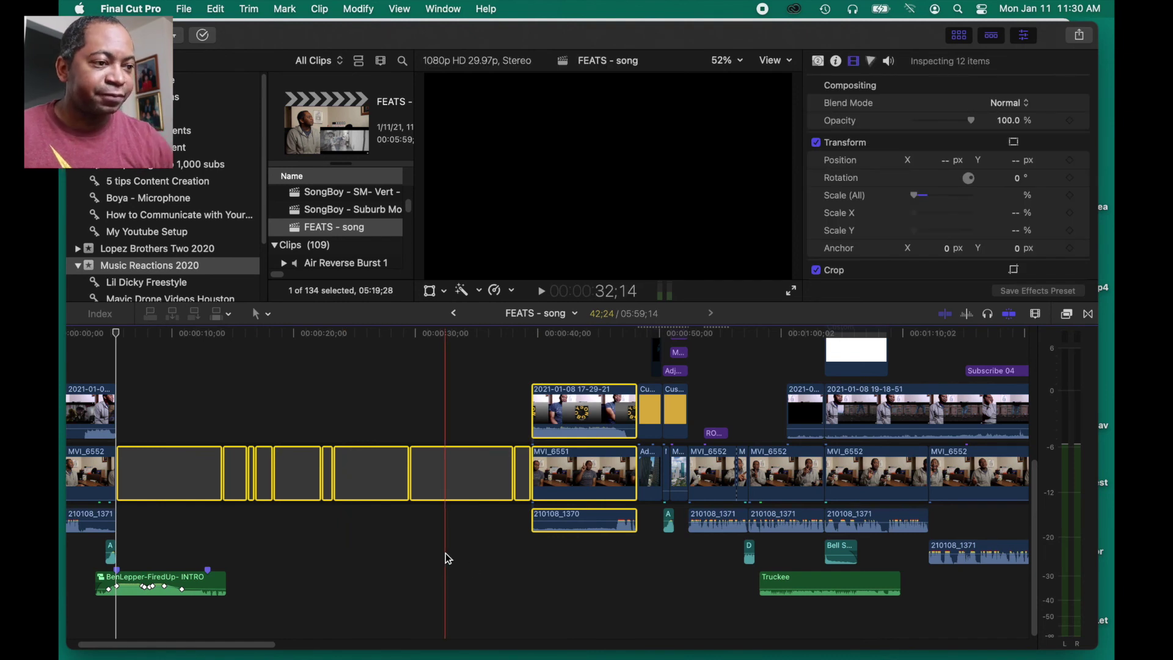
key("Delete")
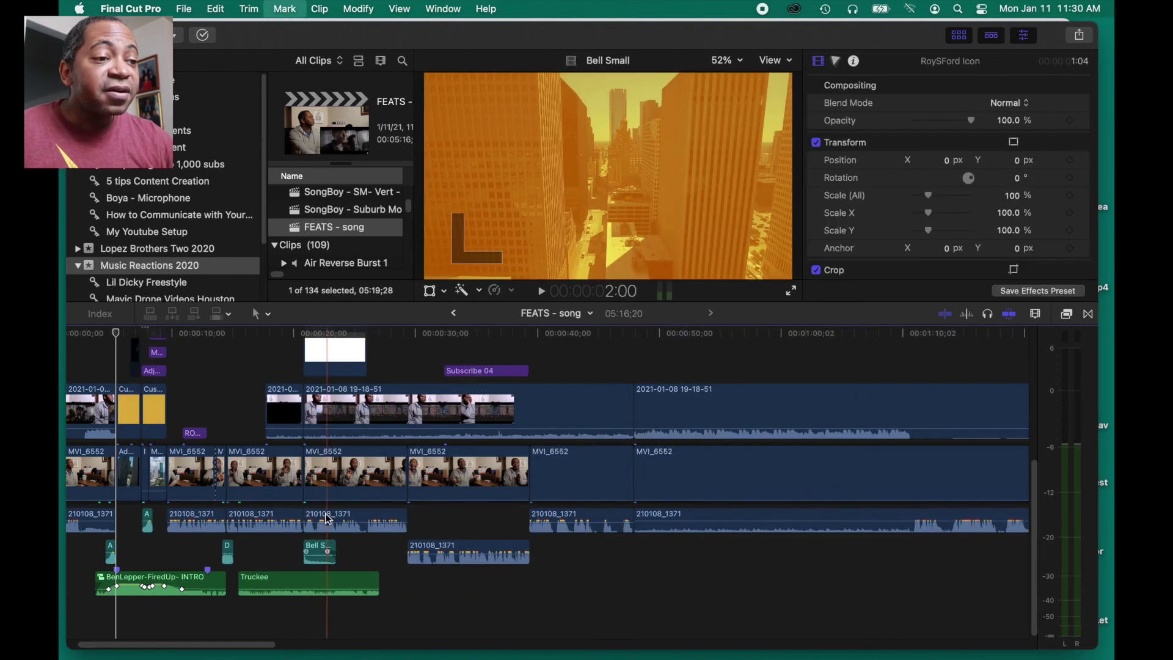
Shift Air Reverse Burst 1 slightly later in the opening
key("z")
left_click_drag(88, 540, 187, 582)
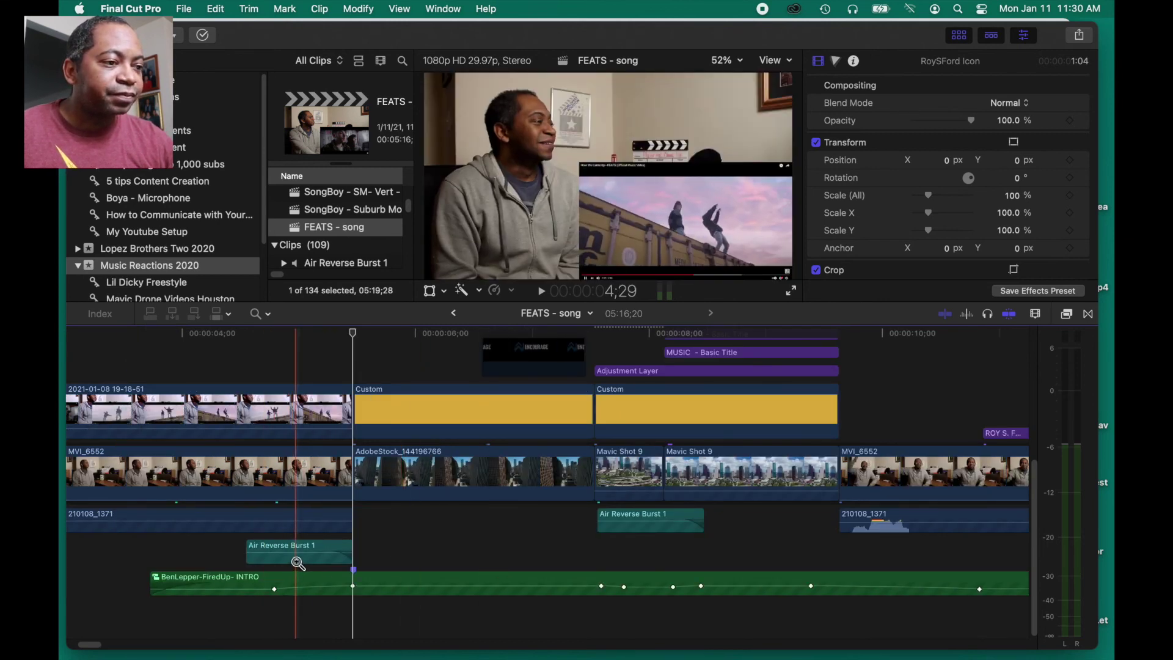
key("a")
left_click_drag(309, 563, 353, 567)
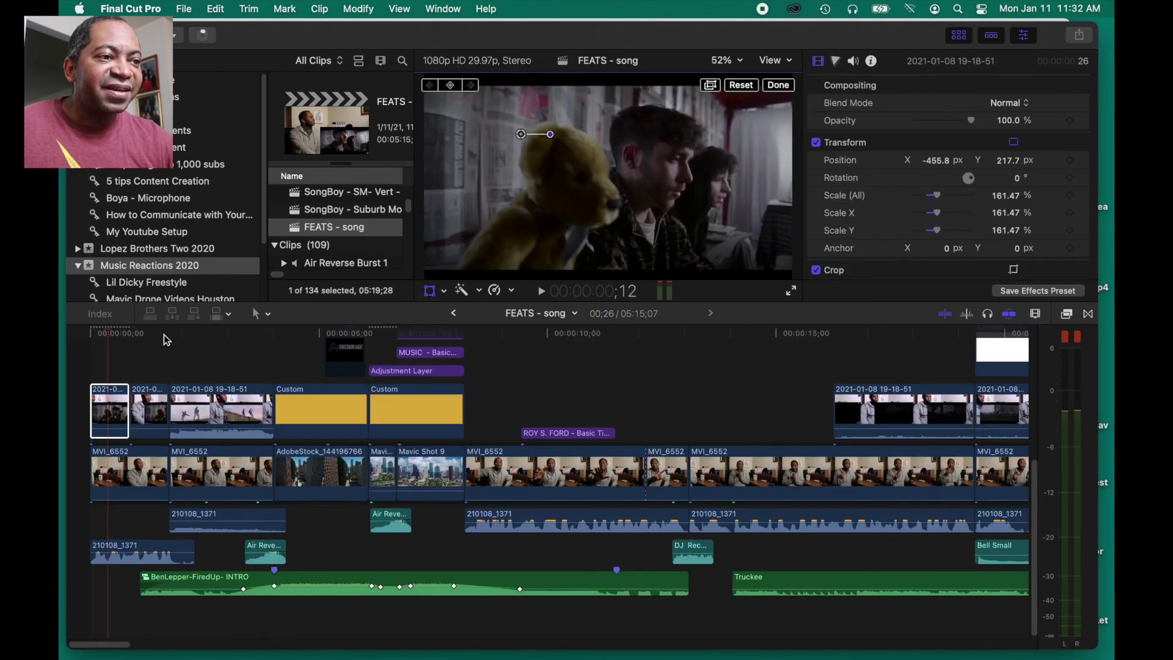
left_click(168, 338)
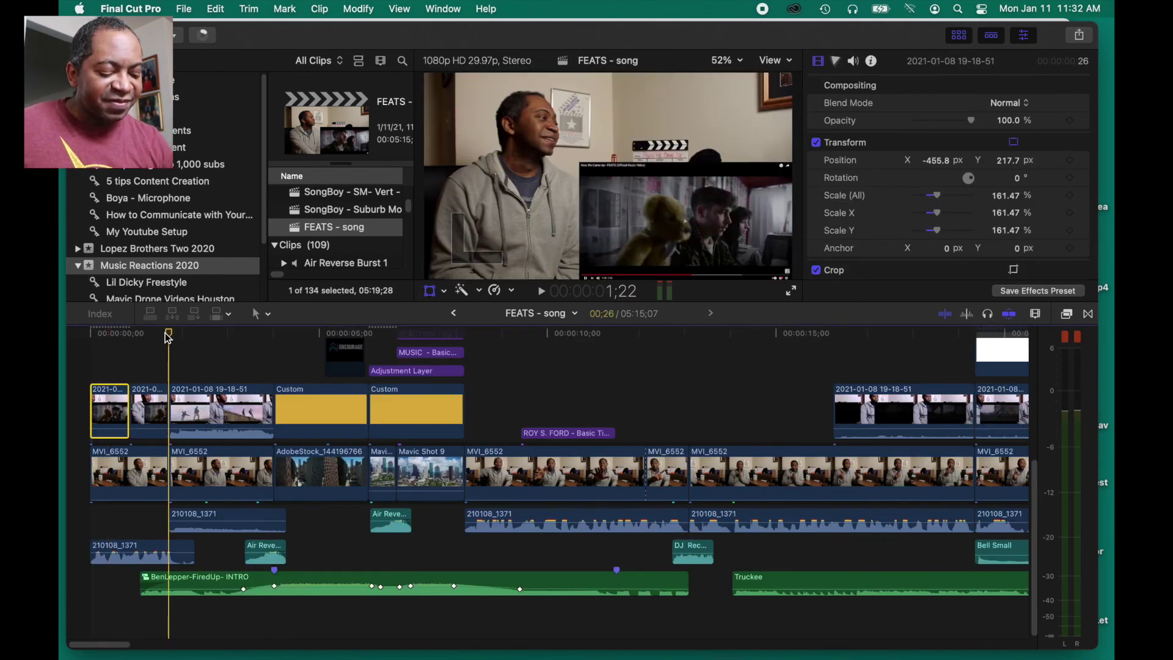
key("Home")
key("space")
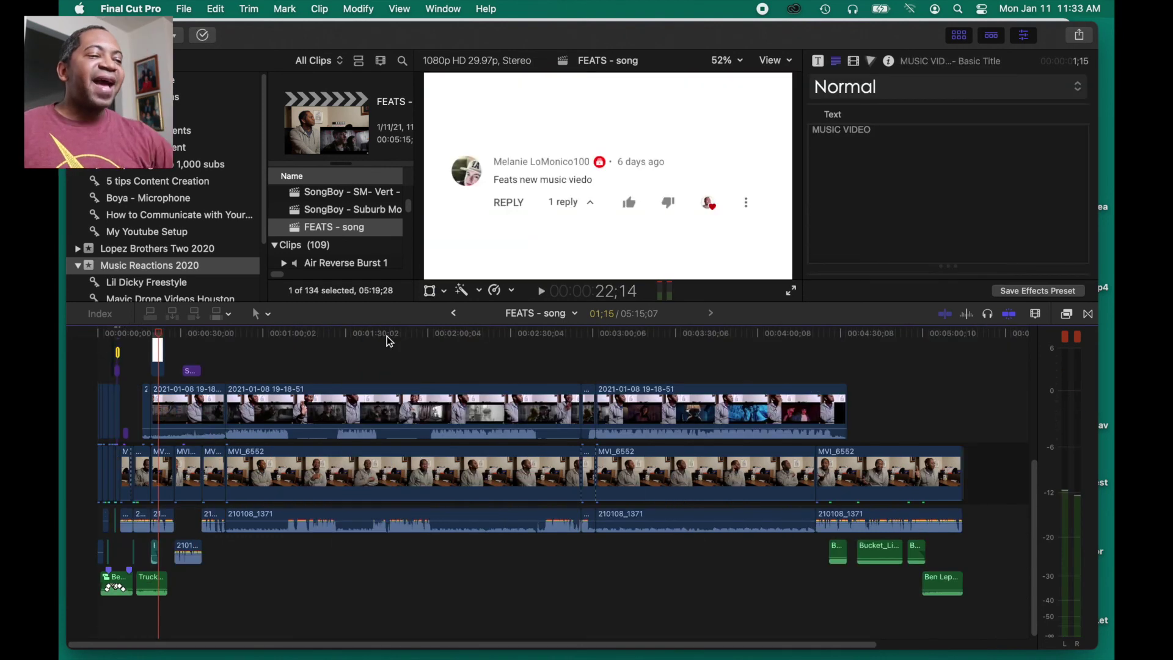
left_click(128, 380)
left_click(147, 394)
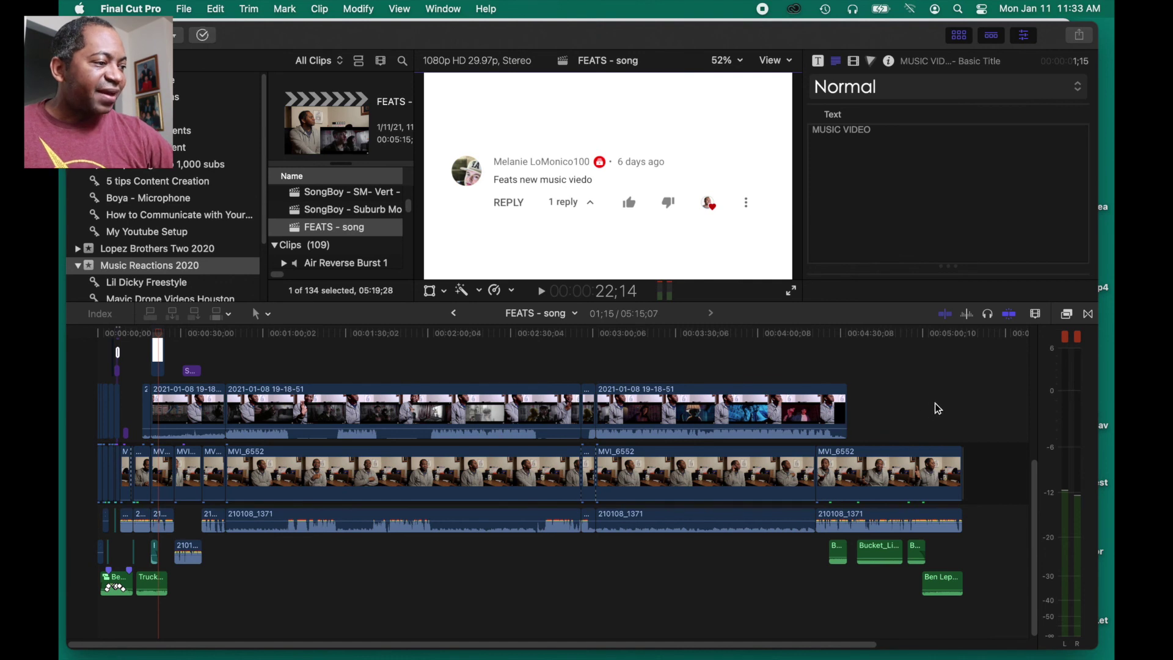
left_click(324, 340)
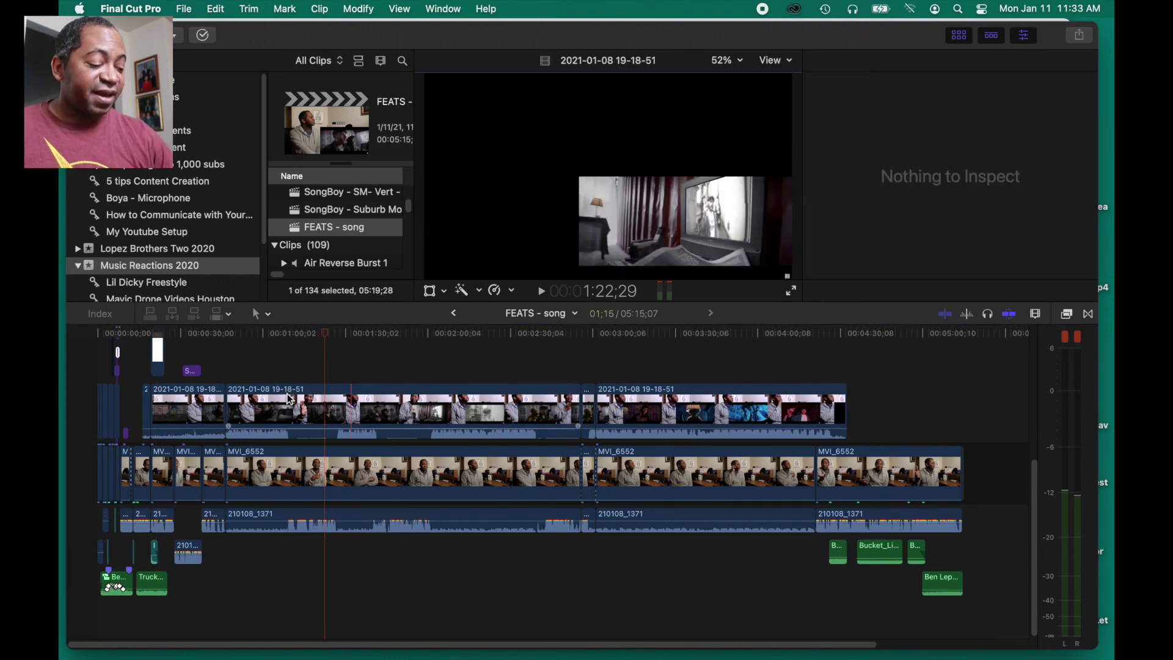
Hide the inspector to widen the viewer and play the finished intro from the start
key("super+4")
key("Home")
key("space")
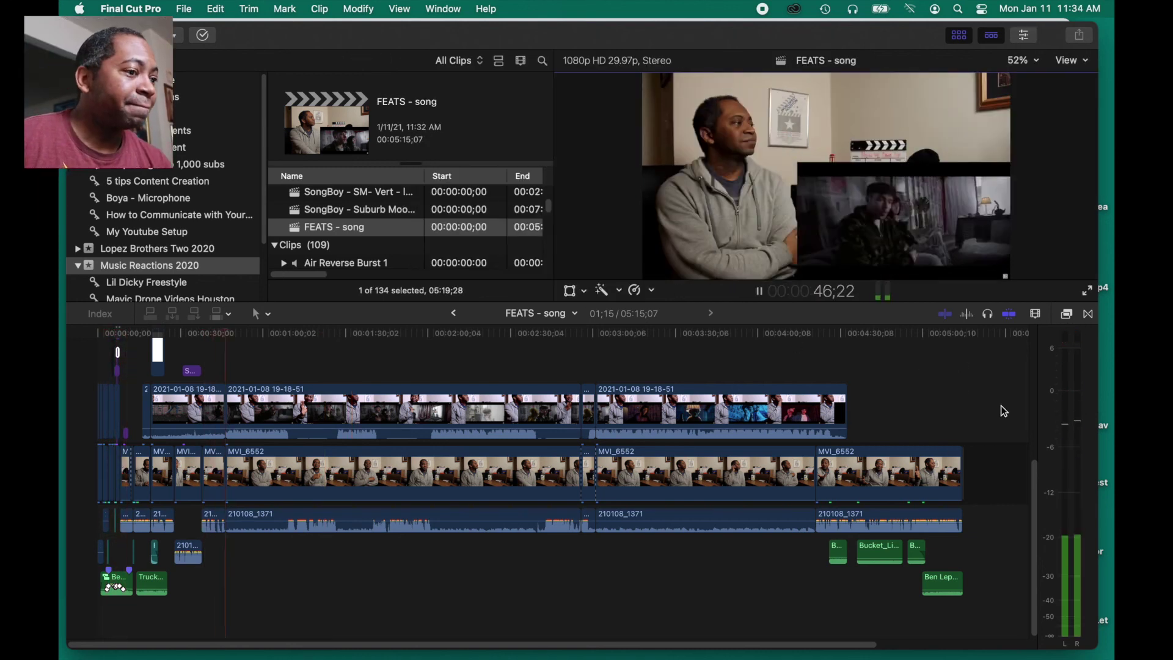
key("space")
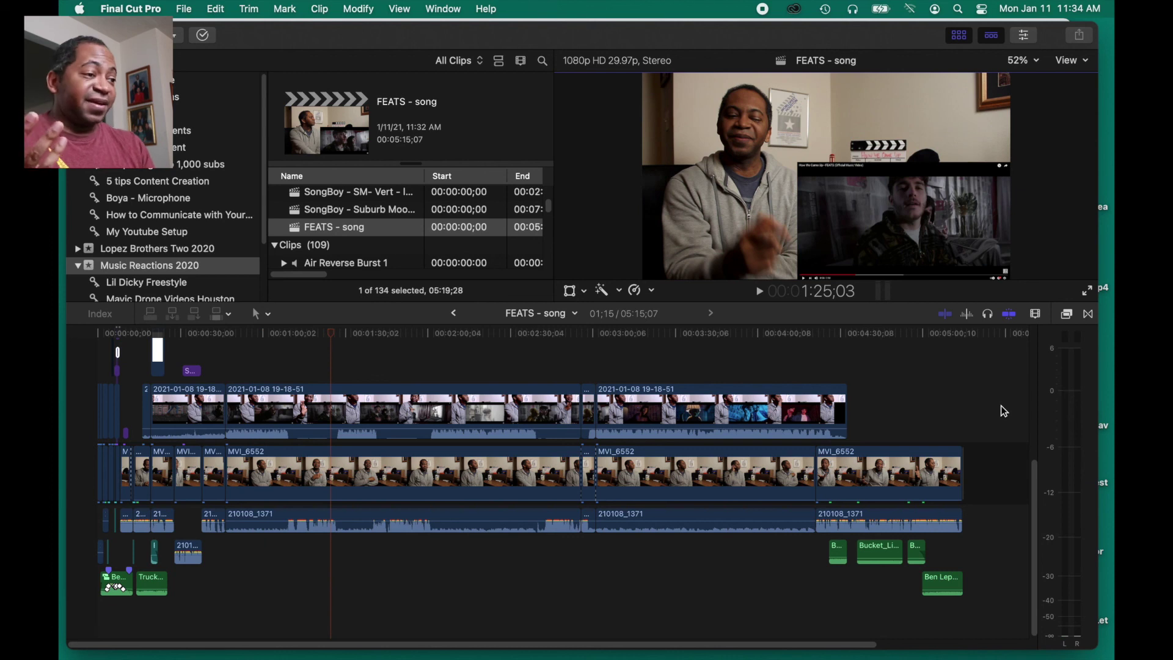
key("Home")
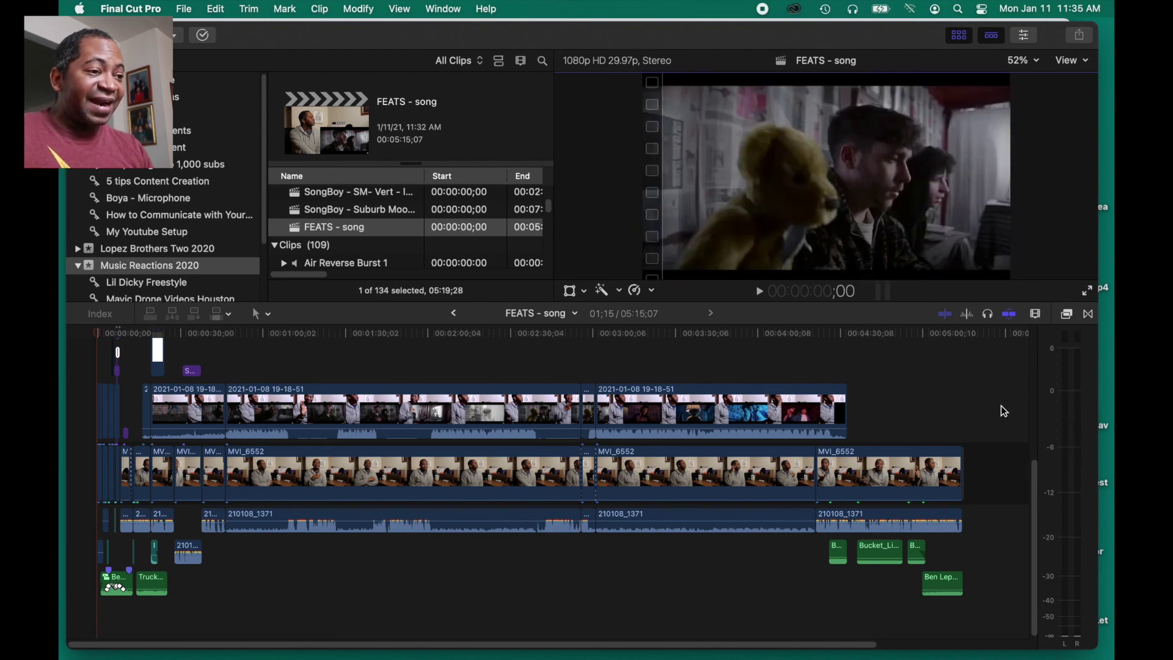